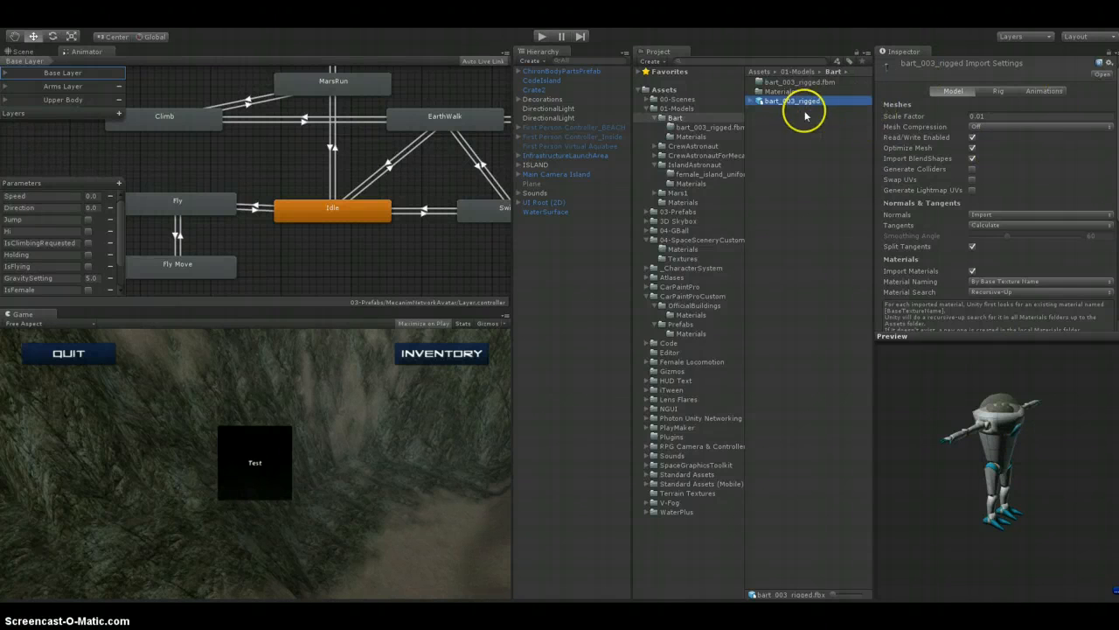
Examine the bart_003_rigged model's sub-objects and its rig import settings, including the available animation types
{"action": "left_click", "coordinate": [752, 102]}
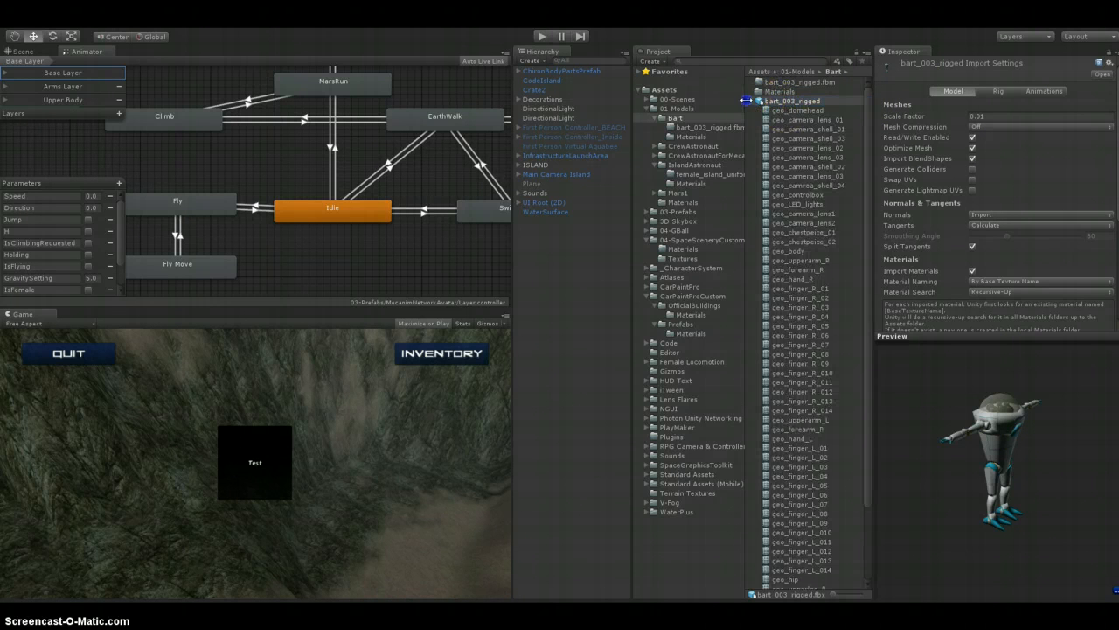
{"action": "left_click", "coordinate": [754, 103]}
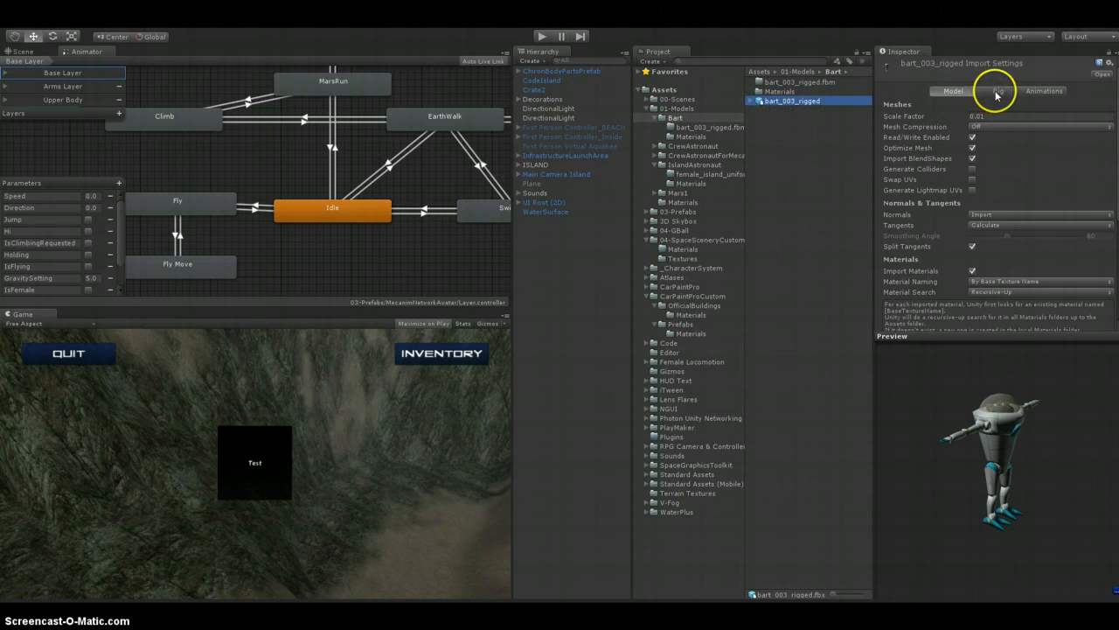
{"action": "left_click", "coordinate": [998, 94]}
{"action": "left_click", "coordinate": [1022, 105]}
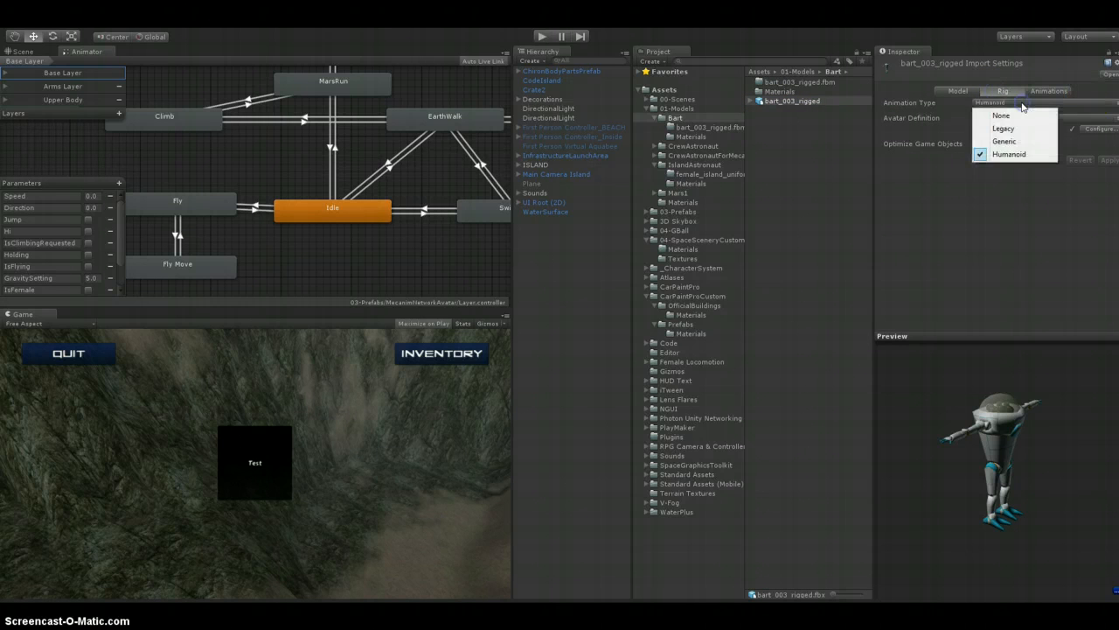
{"action": "left_click", "coordinate": [1025, 194]}
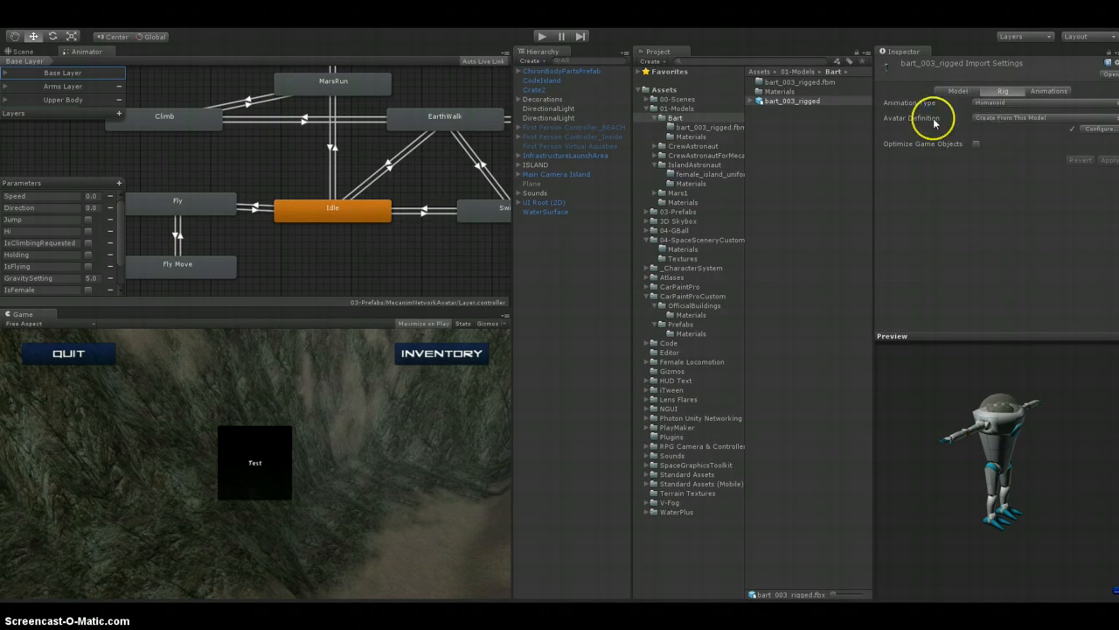
{"action": "left_click_drag", "start_coordinate": [872, 144], "coordinate": [833, 142]}
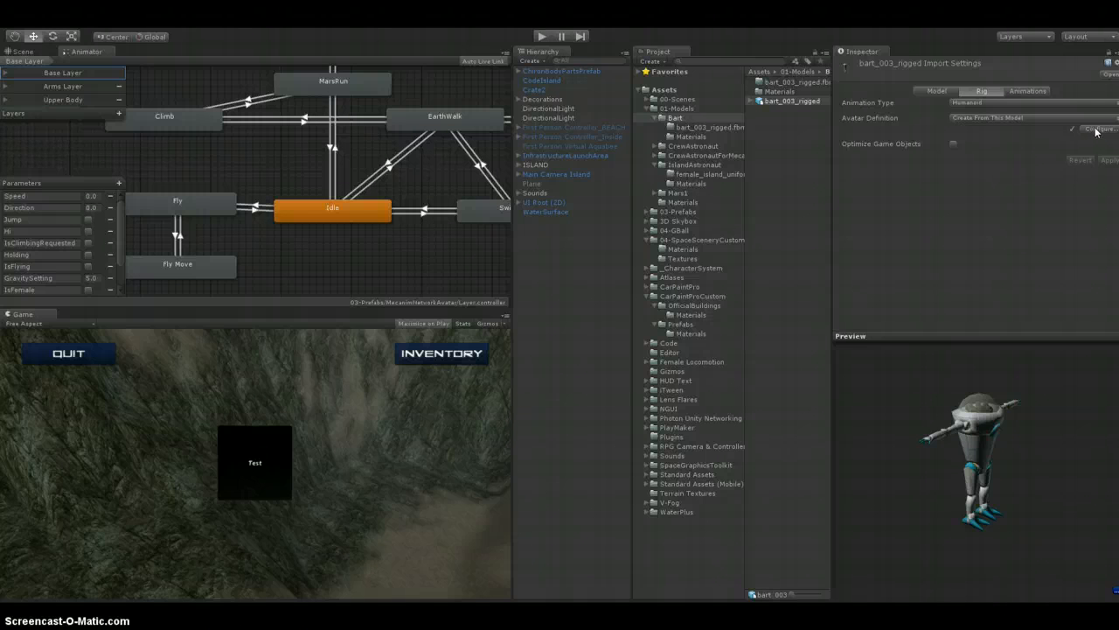
{"action": "left_click", "coordinate": [1070, 219]}
Check the Player Prefab Name on CodeIsland, then search the project for "CharIsland" and select CharIslandRecruitGirlPrefab
{"action": "left_click", "coordinate": [543, 81]}
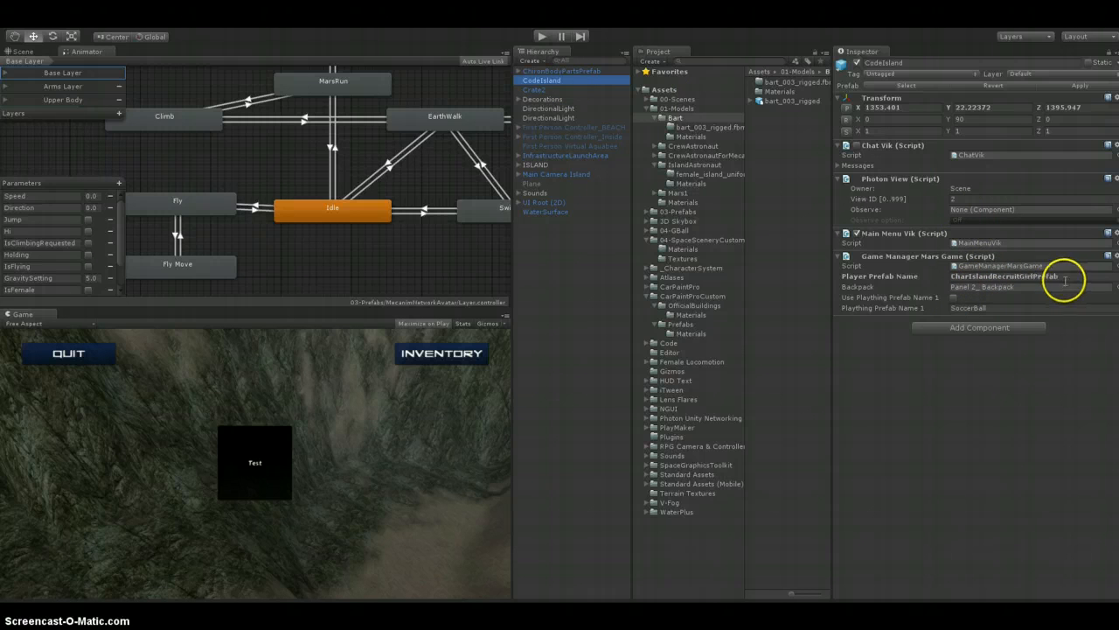
{"action": "left_click", "coordinate": [955, 276]}
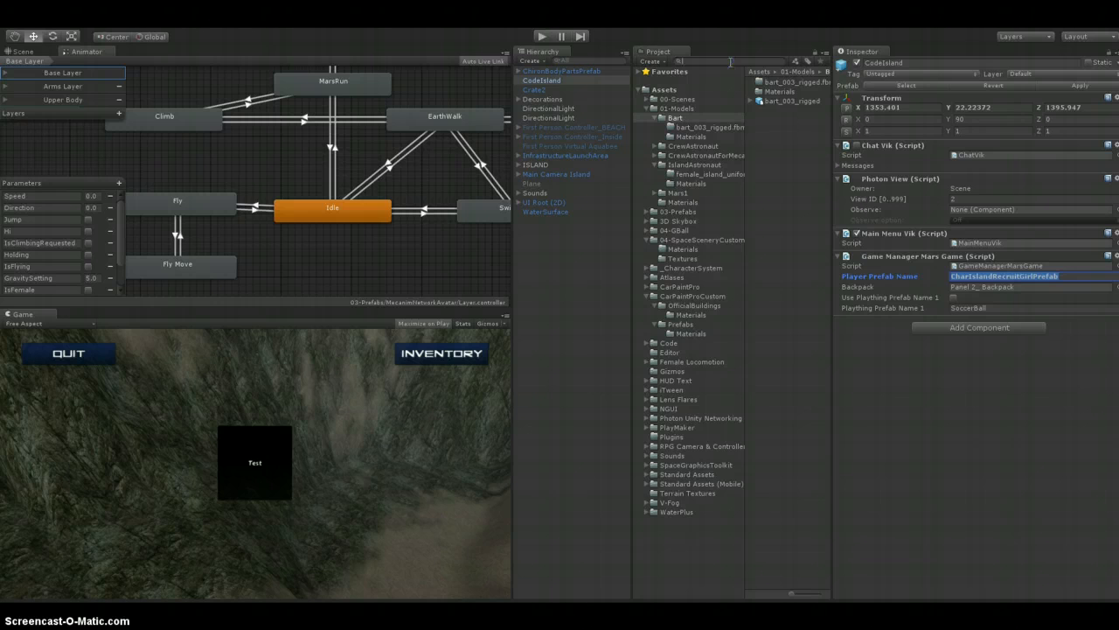
{"action": "type", "text": "Char"}
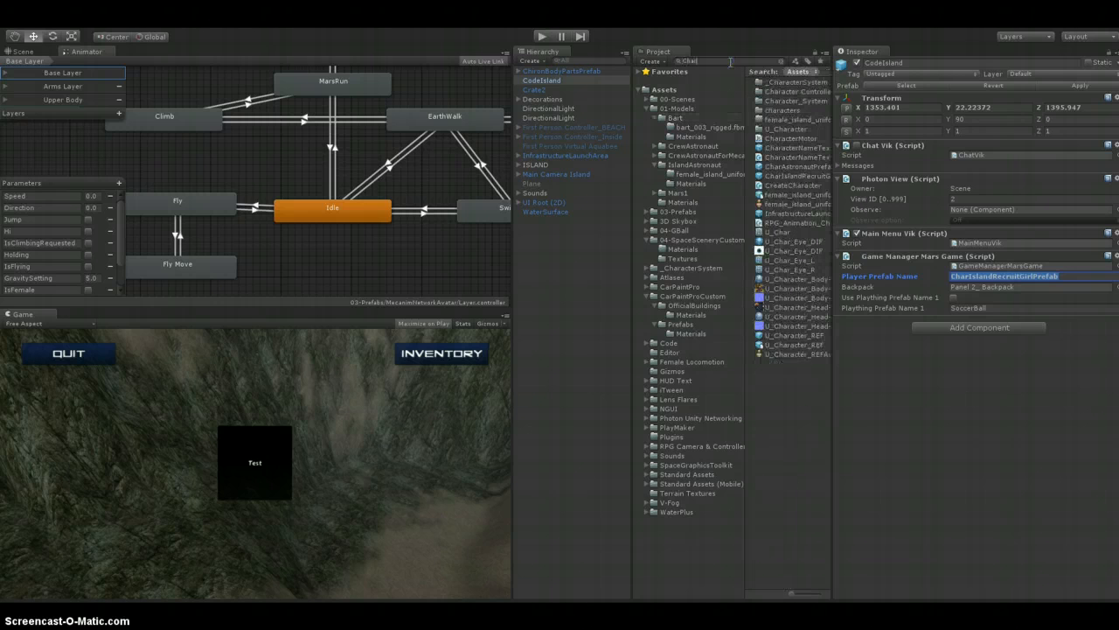
{"action": "type", "text": "Island"}
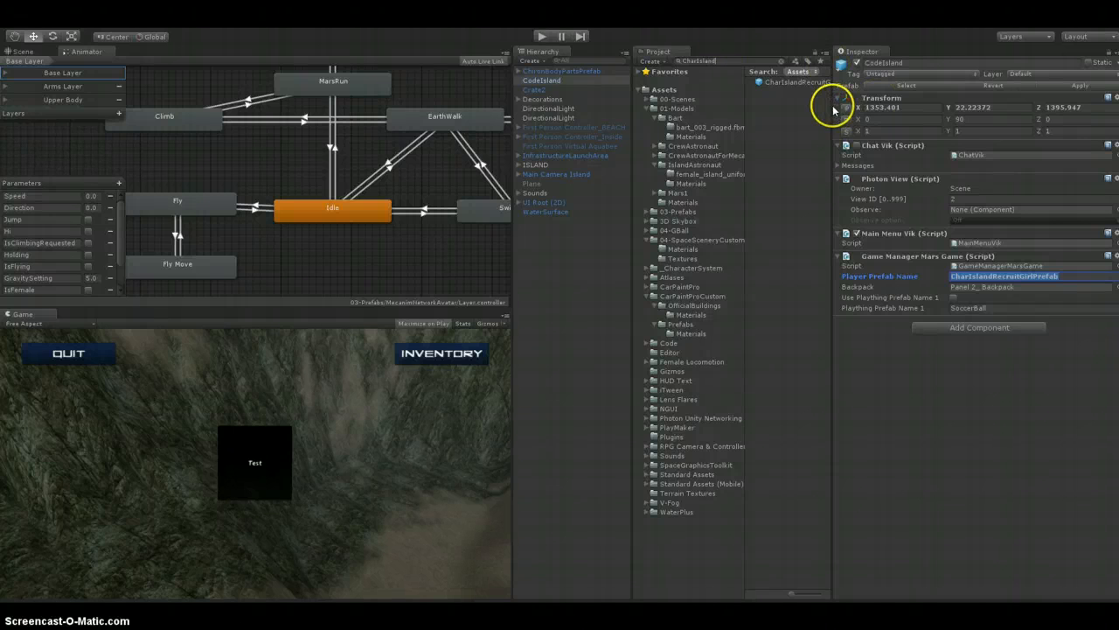
{"action": "left_click_drag", "start_coordinate": [831, 108], "coordinate": [862, 106]}
{"action": "left_click", "coordinate": [820, 81]}
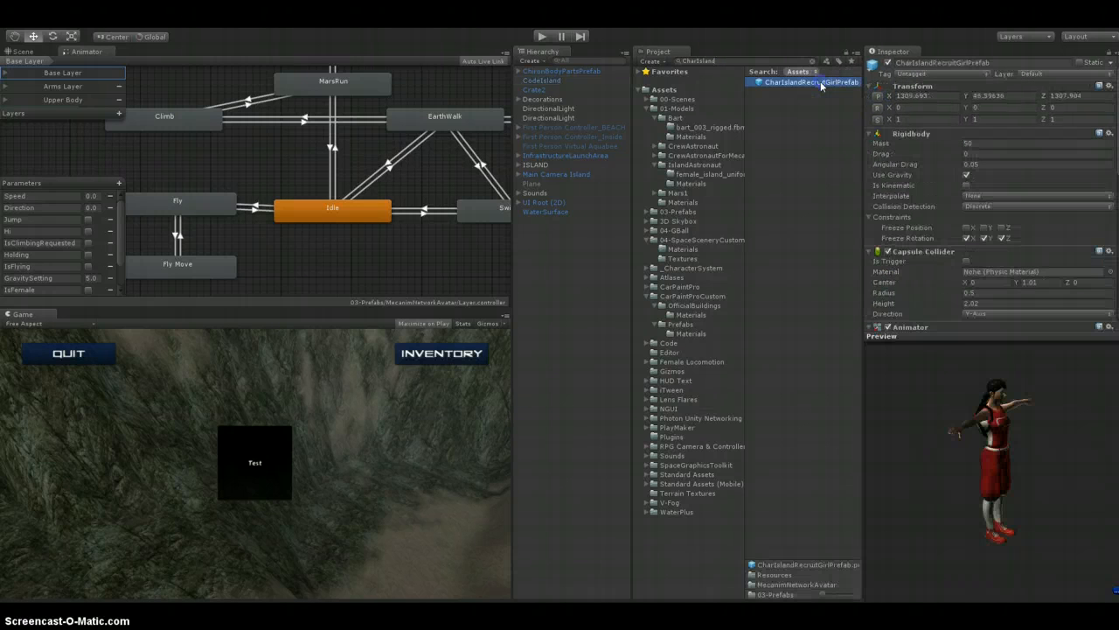
{"action": "right_click", "coordinate": [820, 81]}
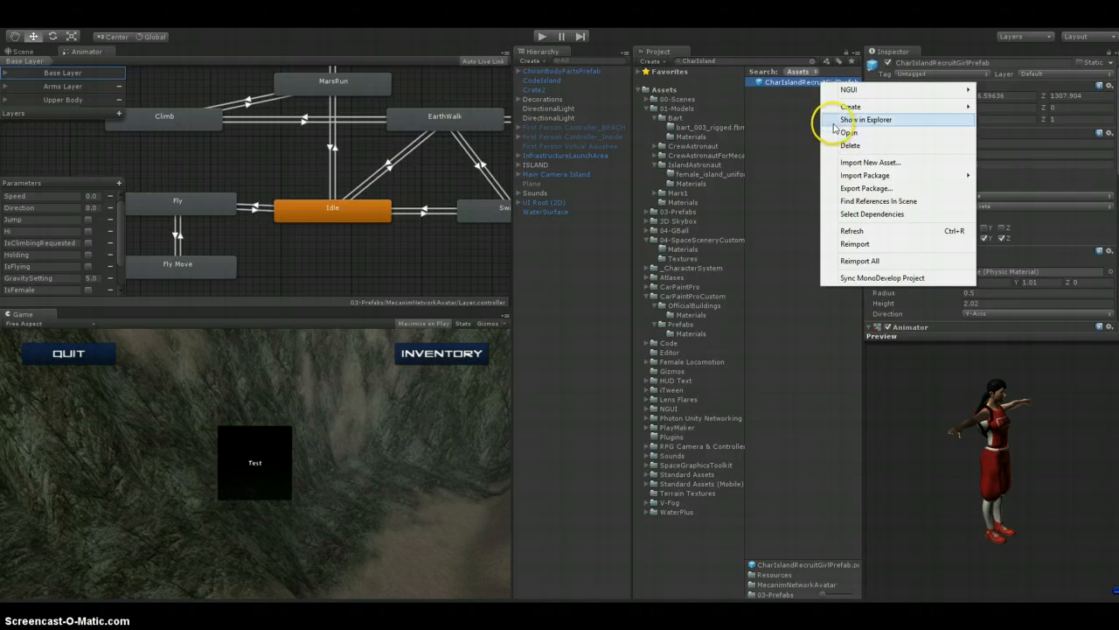
{"action": "left_click", "coordinate": [793, 89]}
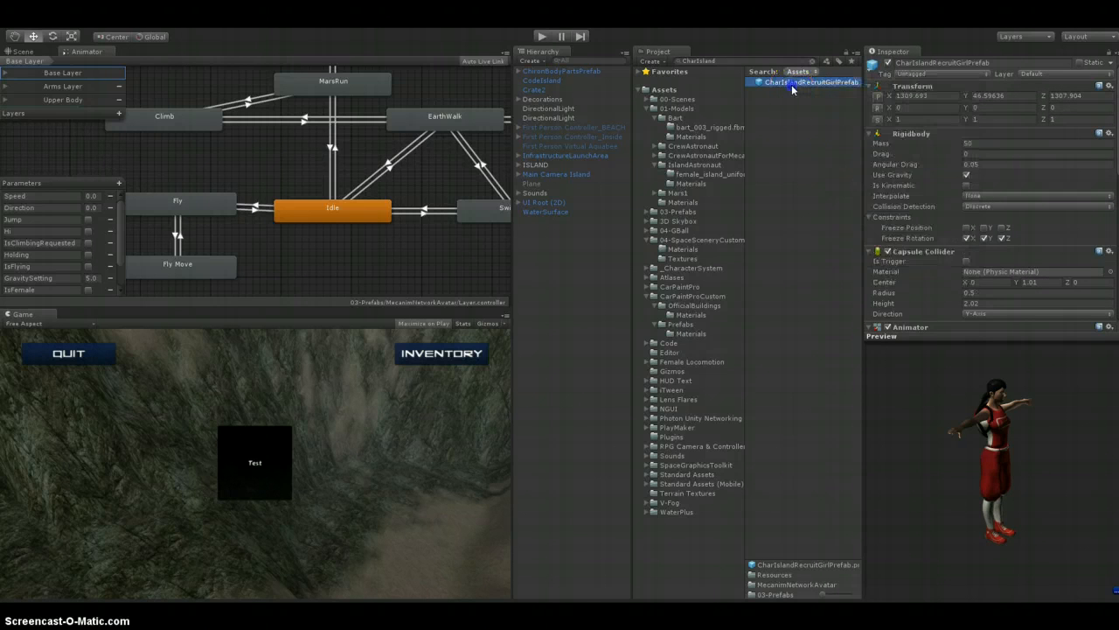
{"action": "right_click", "coordinate": [786, 83]}
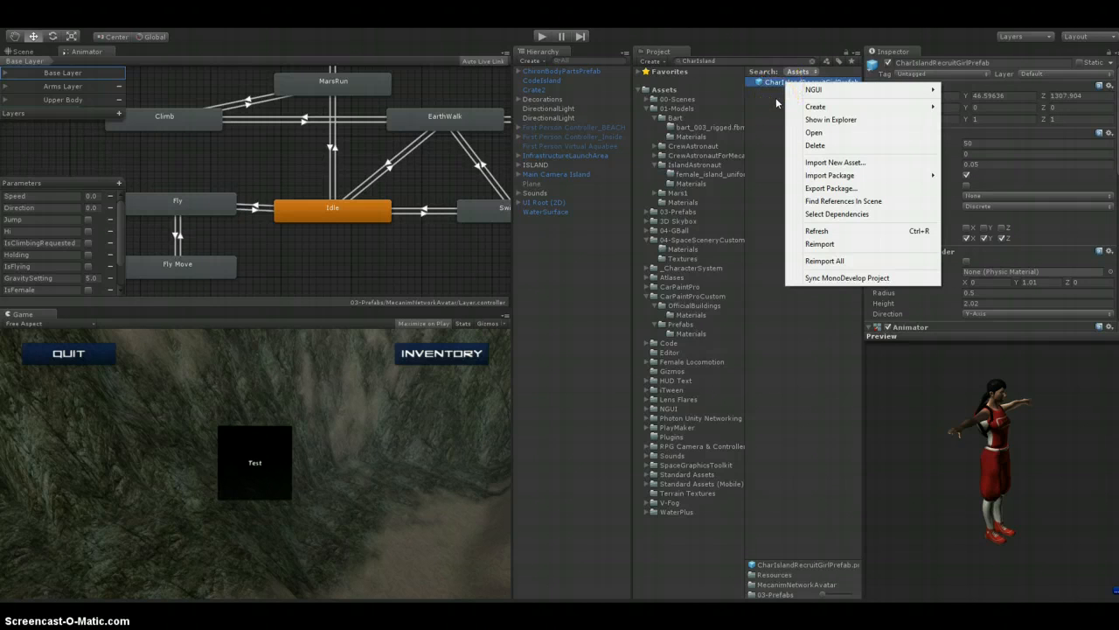
{"action": "left_click", "coordinate": [776, 97]}
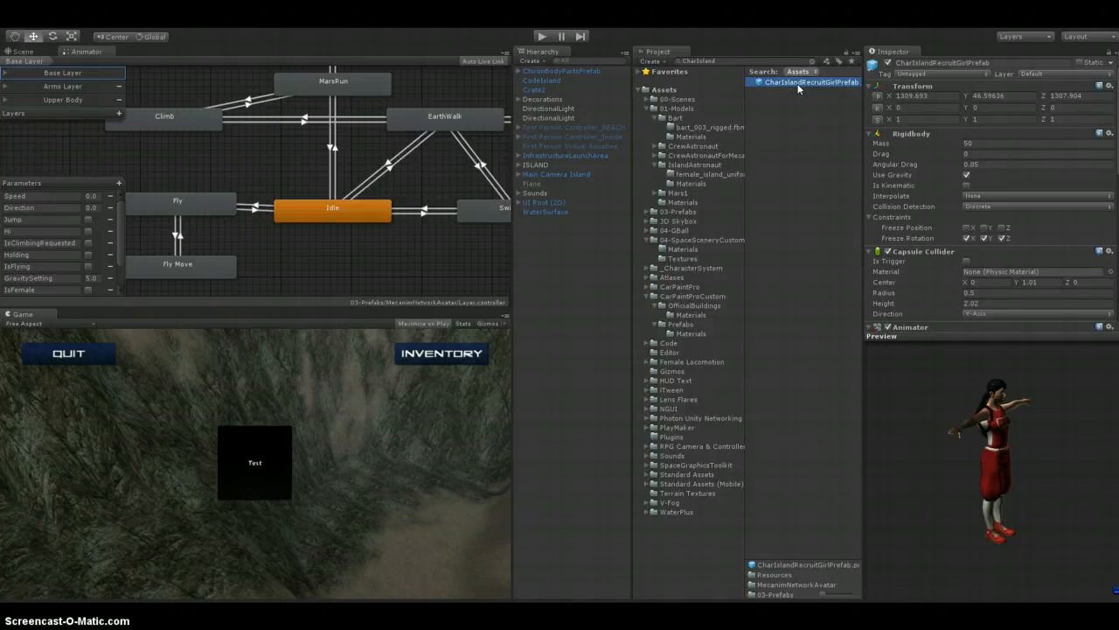
{"action": "right_click", "coordinate": [795, 83]}
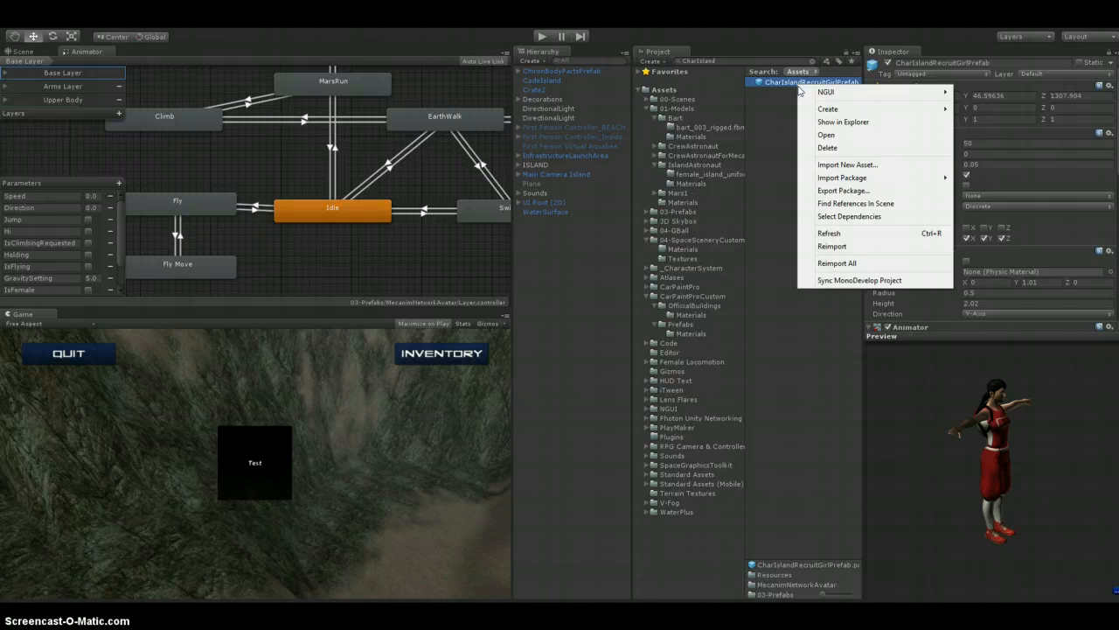
{"action": "left_click", "coordinate": [781, 86]}
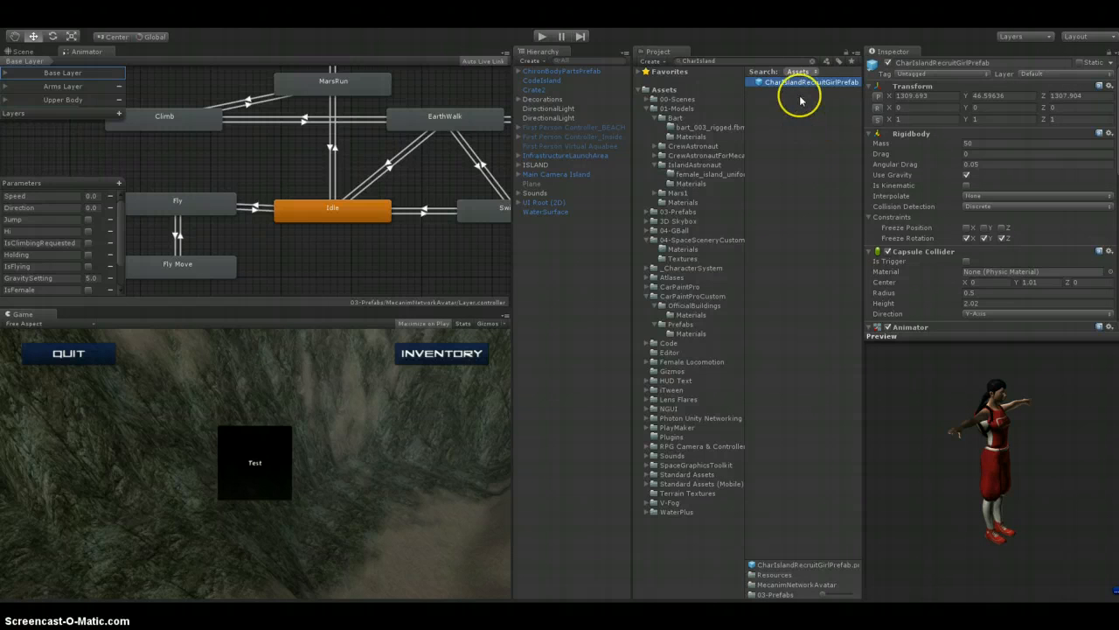
{"action": "key", "text": "alt+e"}
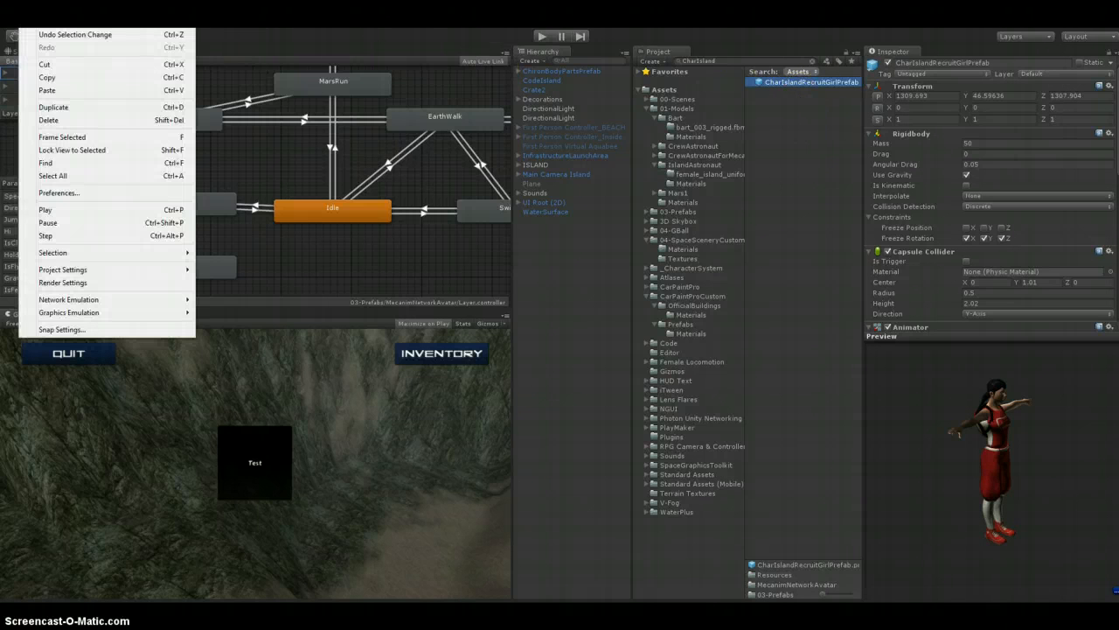
{"action": "left_click", "coordinate": [815, 45]}
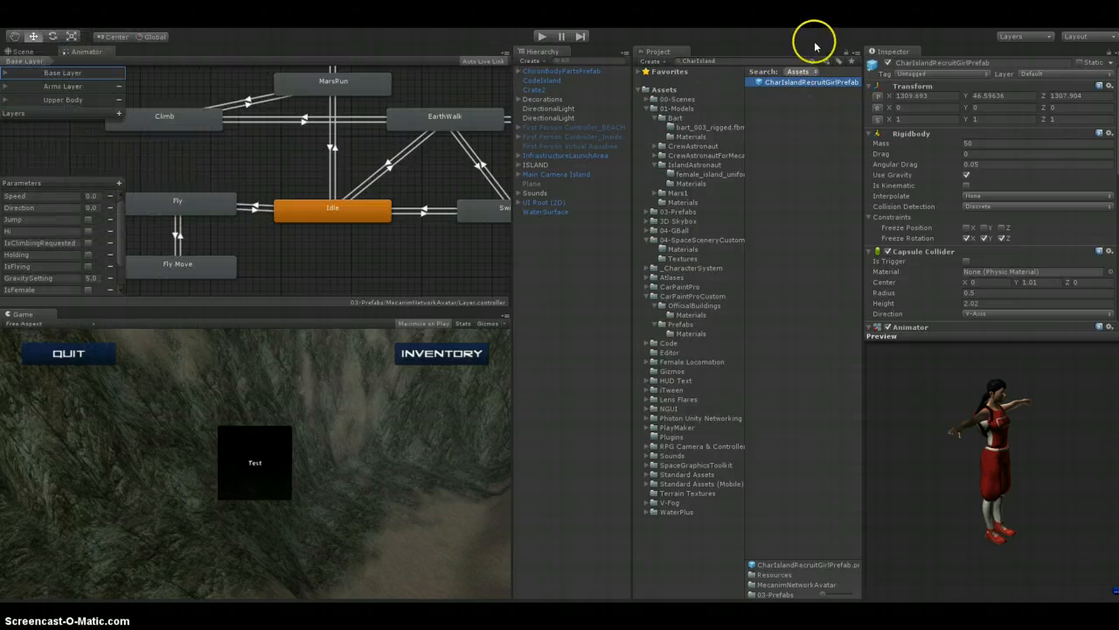
Add CharIslandRecruitGirlPrefab to the scene hierarchy, then copy and paste it to make a second instance
{"action": "left_click_drag", "start_coordinate": [796, 83], "coordinate": [692, 194]}
{"action": "left_click_drag", "start_coordinate": [575, 260], "coordinate": [575, 258]}
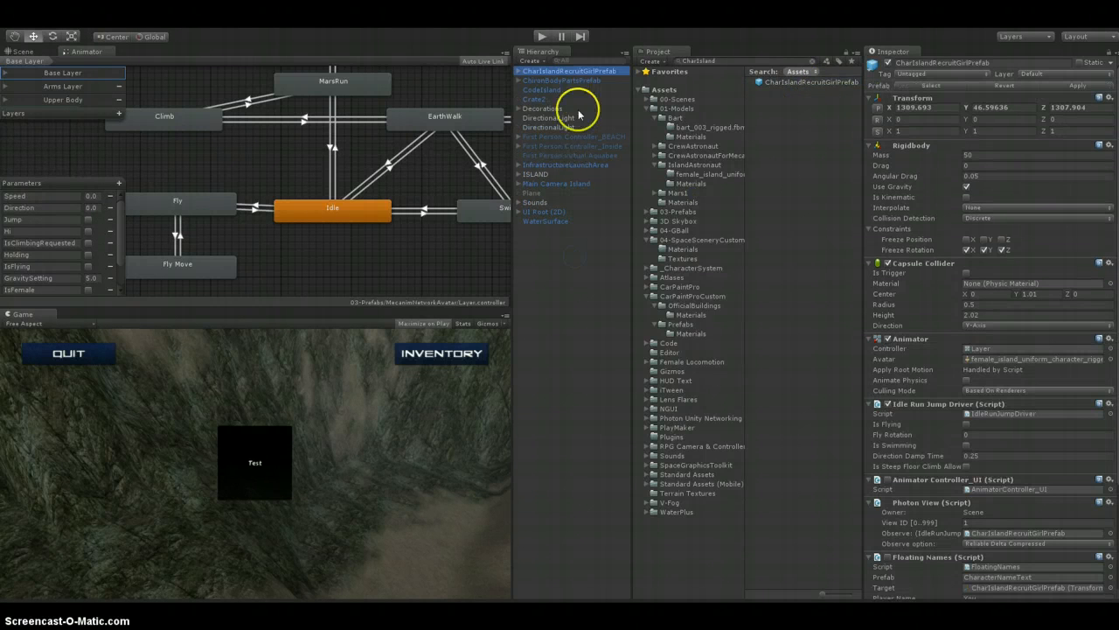
{"action": "right_click", "coordinate": [574, 76]}
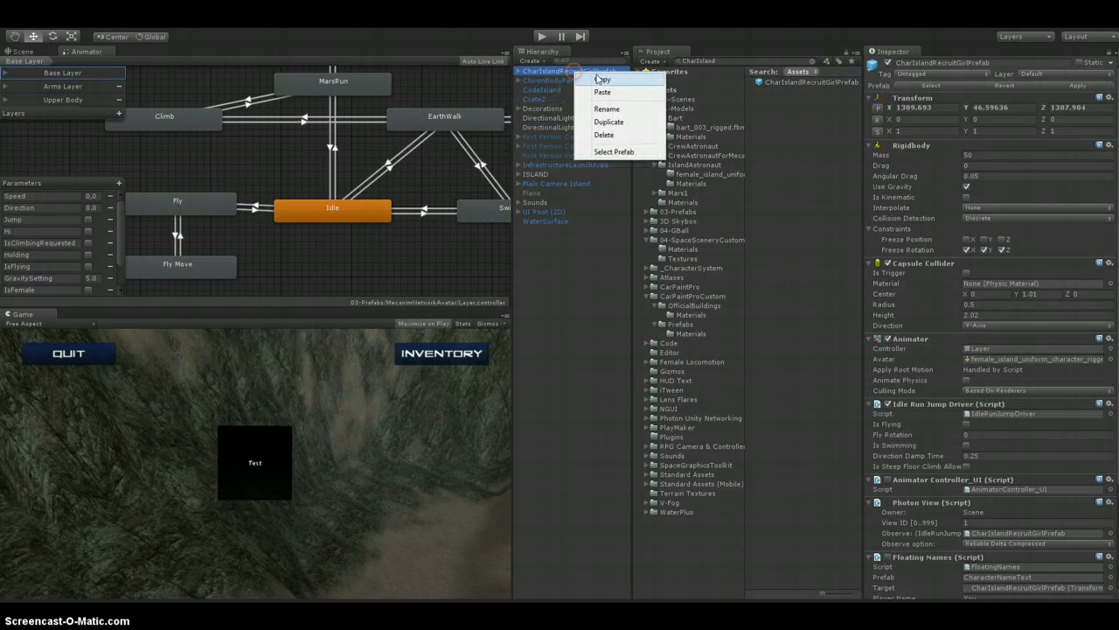
{"action": "left_click", "coordinate": [560, 280]}
{"action": "left_click", "coordinate": [573, 263]}
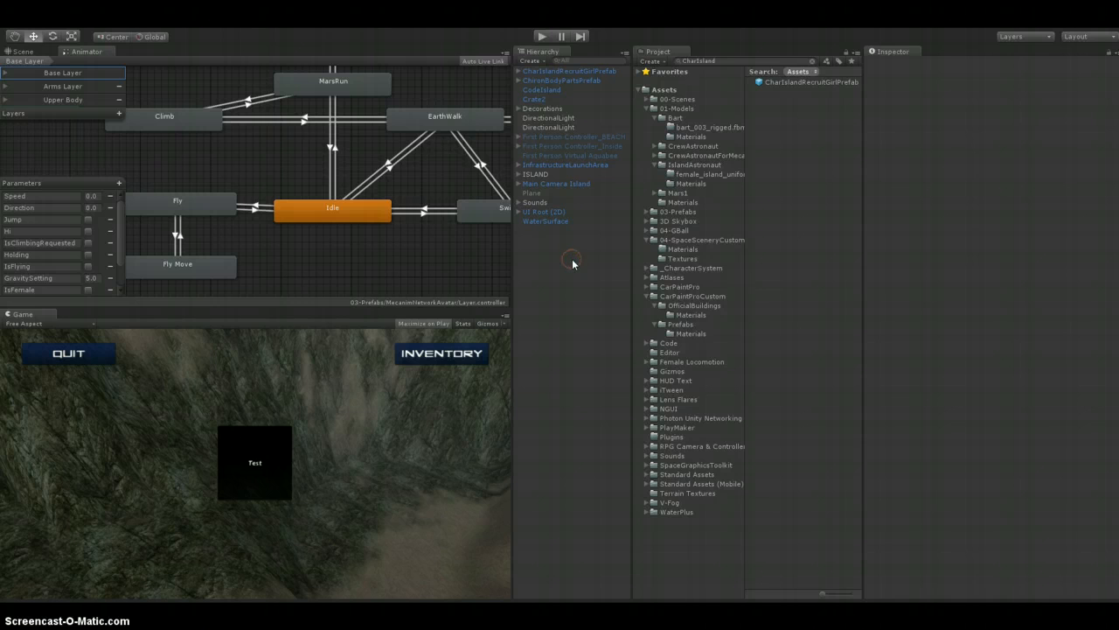
{"action": "left_click", "coordinate": [573, 249]}
{"action": "left_click", "coordinate": [30, 21]}
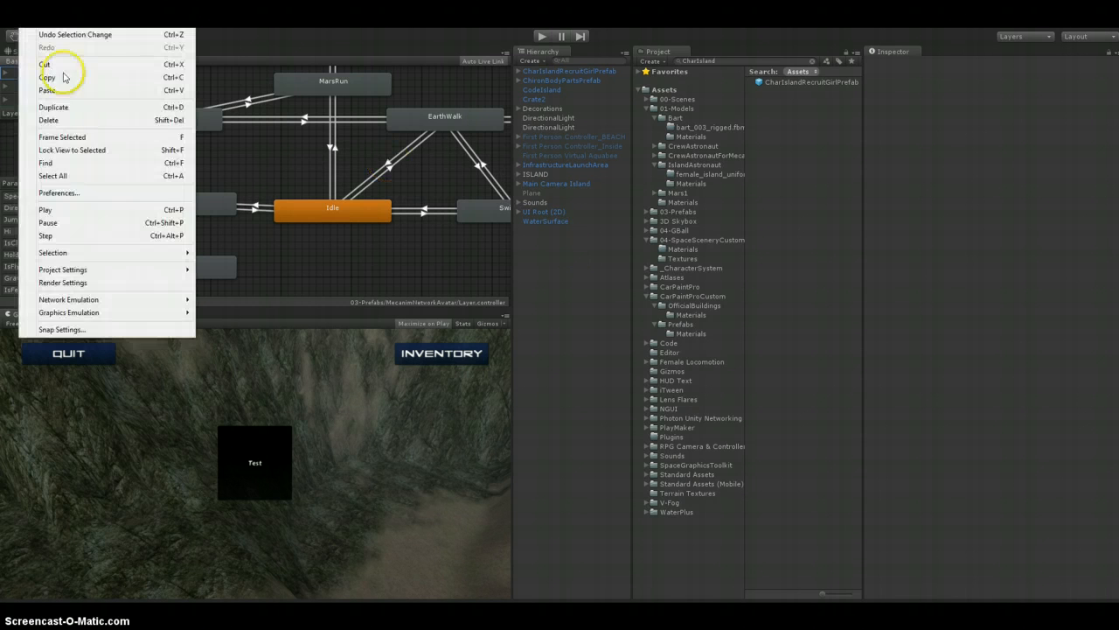
{"action": "left_click", "coordinate": [56, 90]}
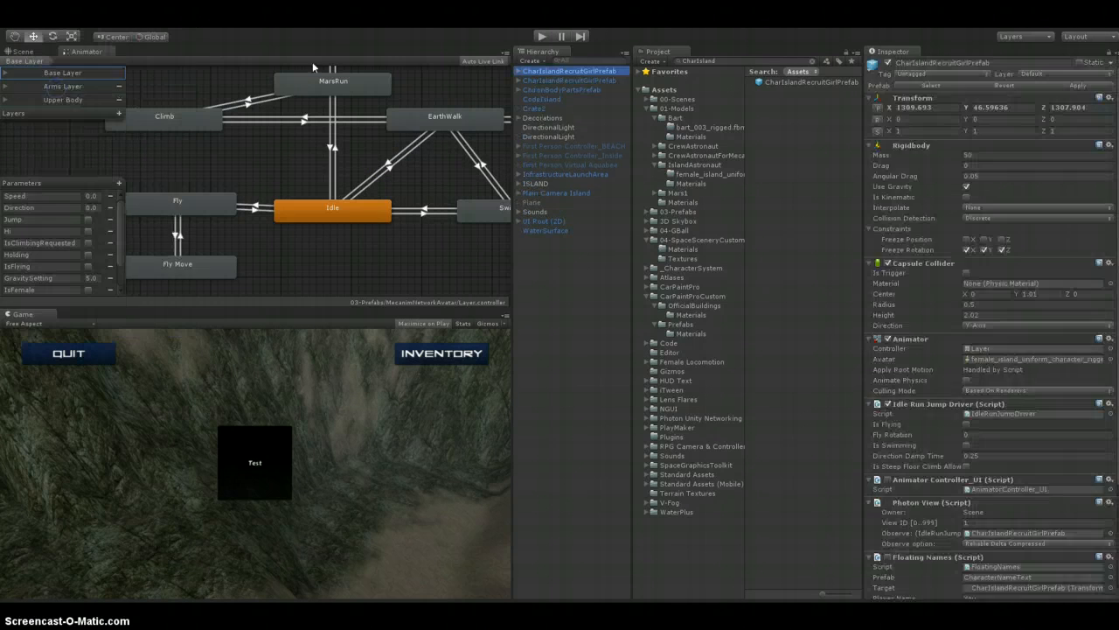
Rename the pasted CharIslandRecruitGirlPrefab instance in the scene hierarchy as CharIslandBartPrefab
{"action": "key", "text": "F2"}
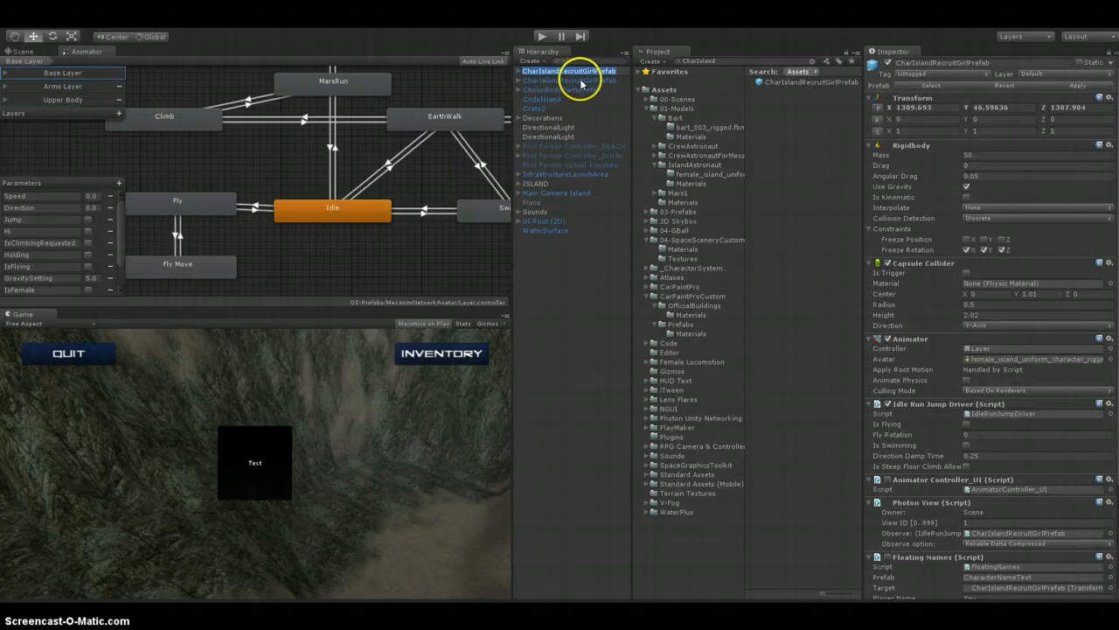
{"action": "left_click", "coordinate": [619, 72]}
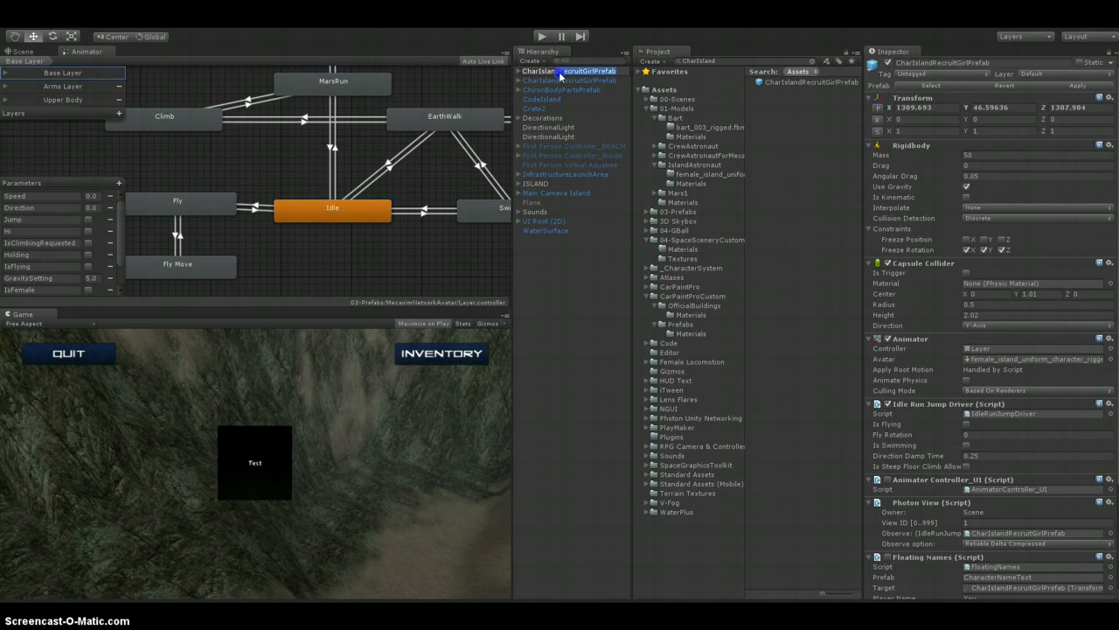
{"action": "type", "text": "Ba"}
{"action": "left_click", "coordinate": [591, 229]}
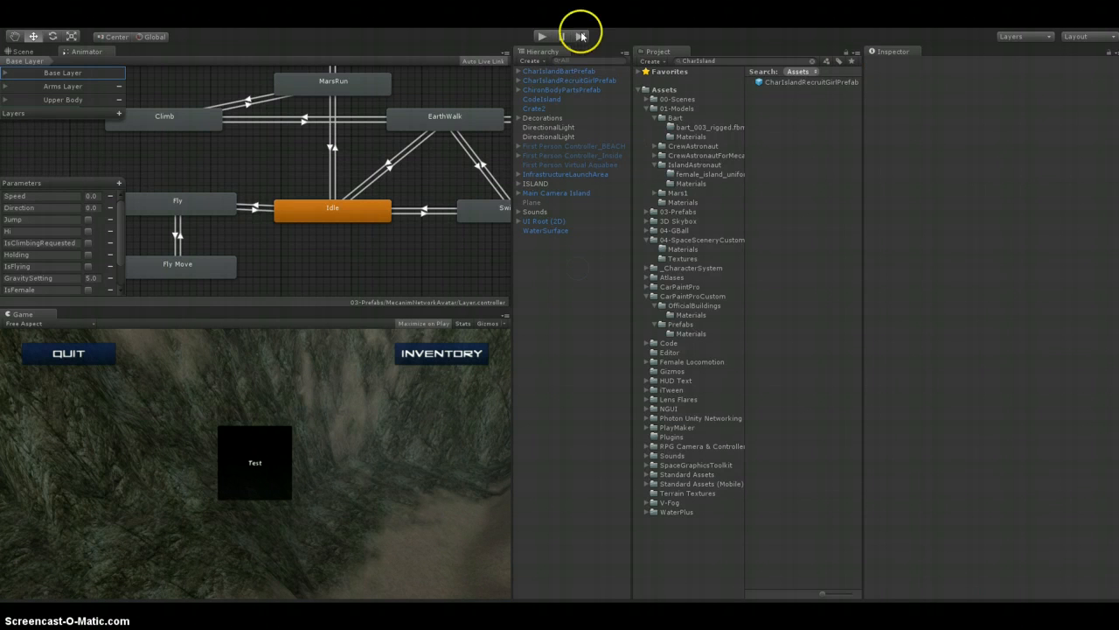
Save the CharIslandBartPrefab scene object as a new prefab in the 03-Prefabs/MecanimNetworkAvatar/Resources folder
{"action": "mouse_move", "coordinate": [573, 74]}
{"action": "left_mouse_down"}
{"action": "mouse_move", "coordinate": [565, 70]}
{"action": "mouse_move", "coordinate": [749, 91]}
{"action": "mouse_move", "coordinate": [574, 80]}
{"action": "left_mouse_up"}
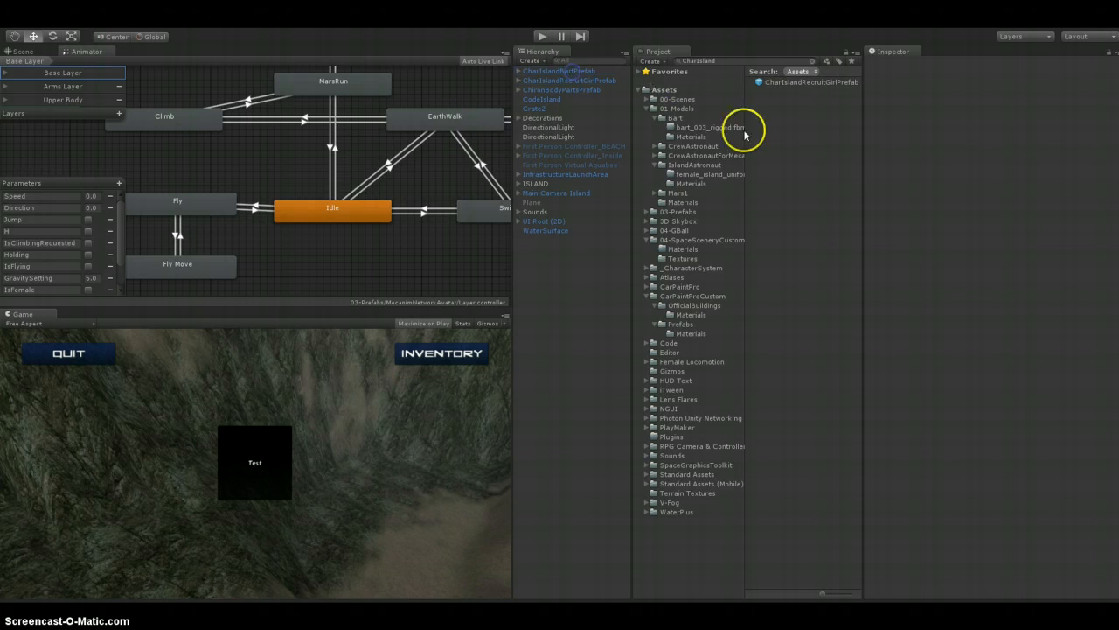
{"action": "left_click", "coordinate": [780, 84]}
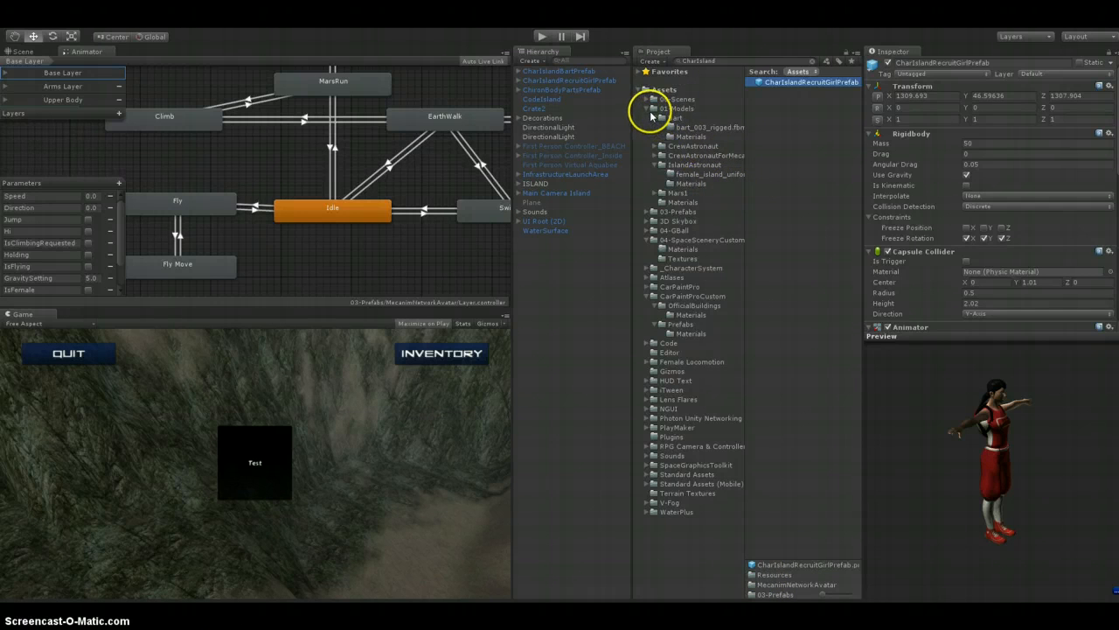
{"action": "left_click", "coordinate": [663, 211]}
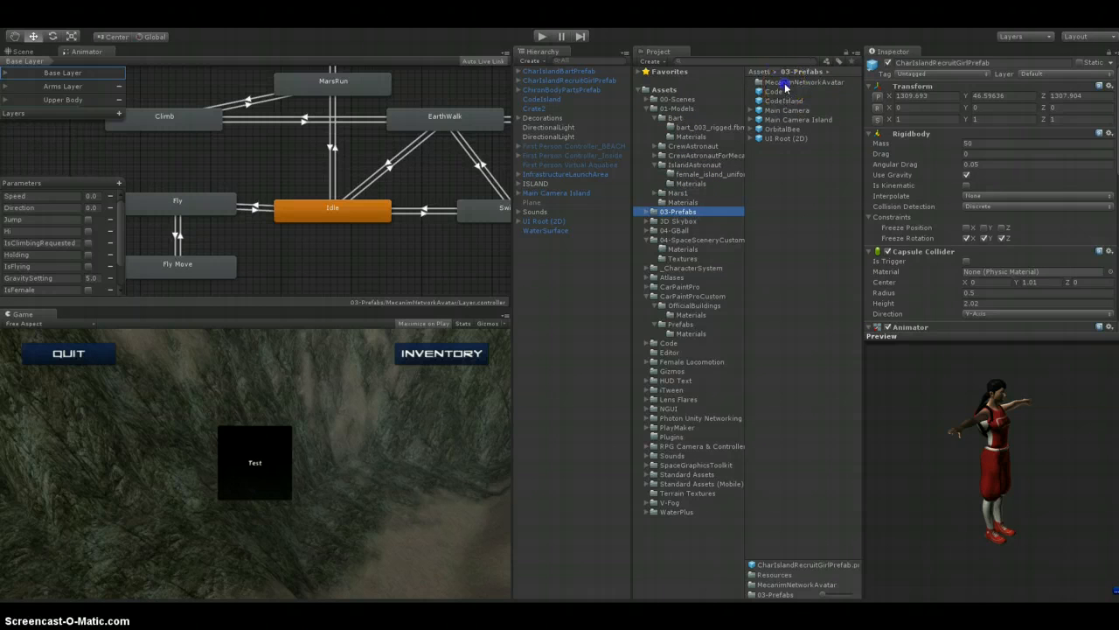
{"action": "double_click", "coordinate": [785, 83]}
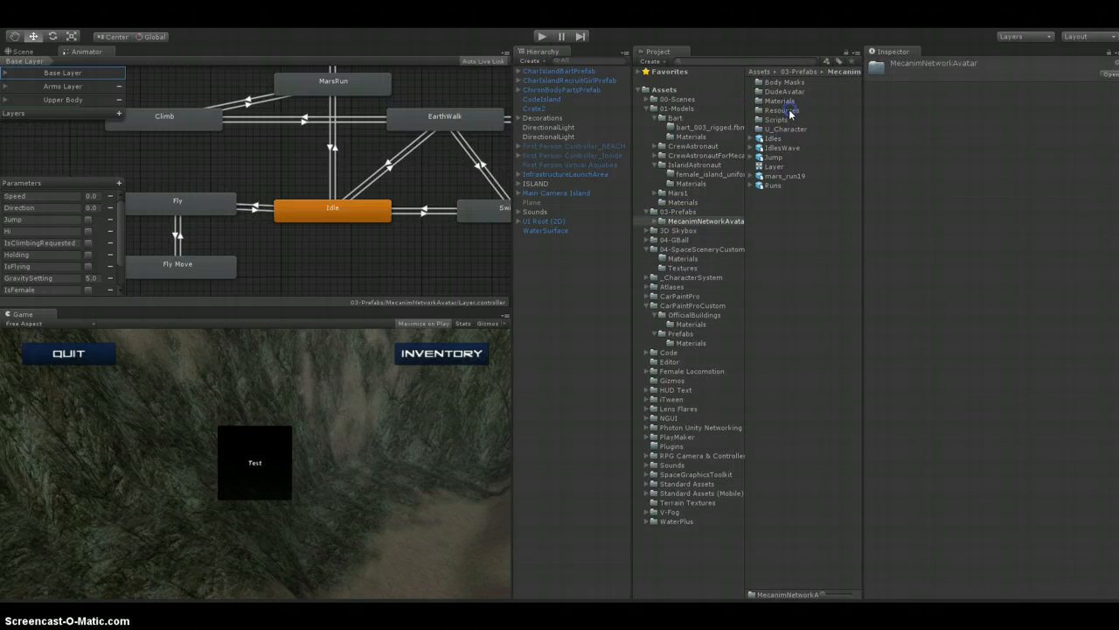
{"action": "double_click", "coordinate": [790, 111]}
{"action": "left_click_drag", "start_coordinate": [862, 125], "coordinate": [914, 135]}
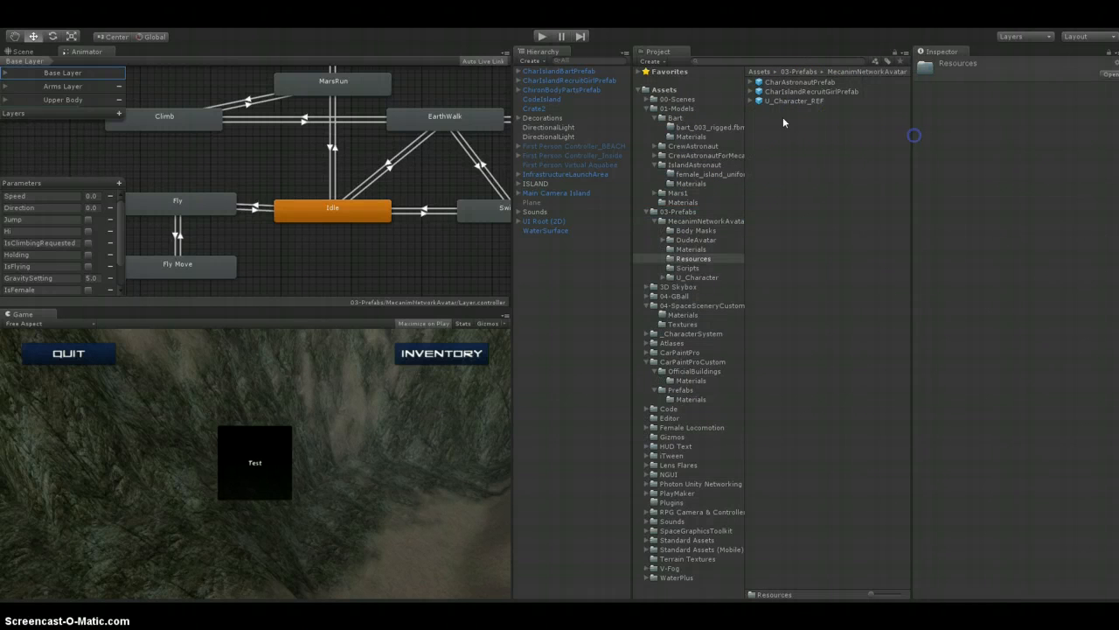
{"action": "left_click_drag", "start_coordinate": [570, 72], "coordinate": [801, 133]}
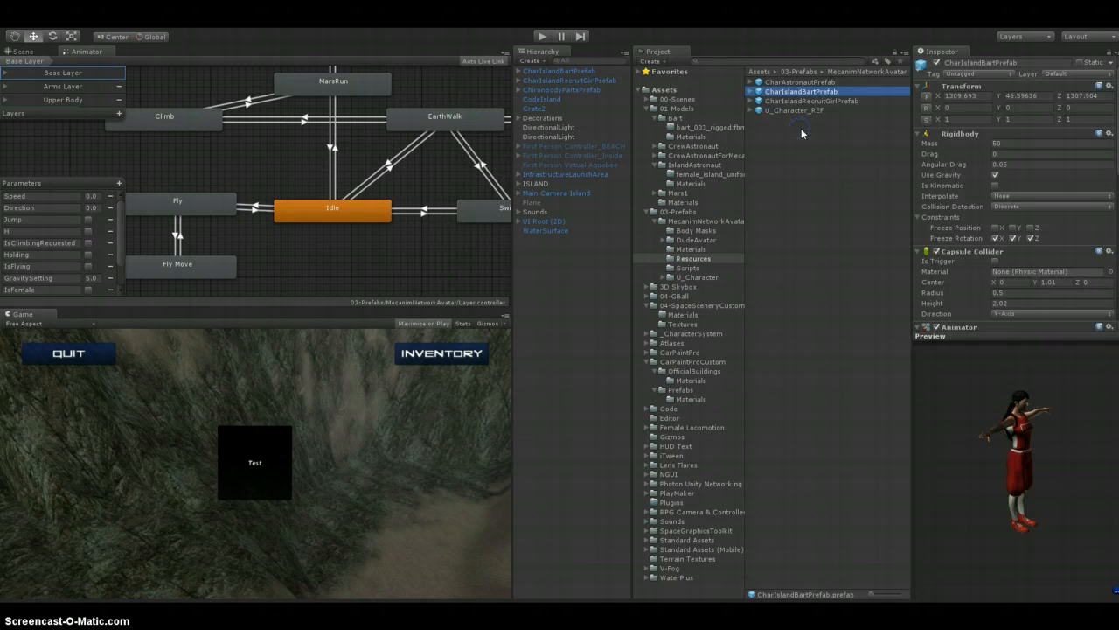
Expand CharIslandBartPrefab, select its female_island_uniform_character_rigged_v1003 child, and widen the project area to show its full name
{"action": "left_click", "coordinate": [750, 92]}
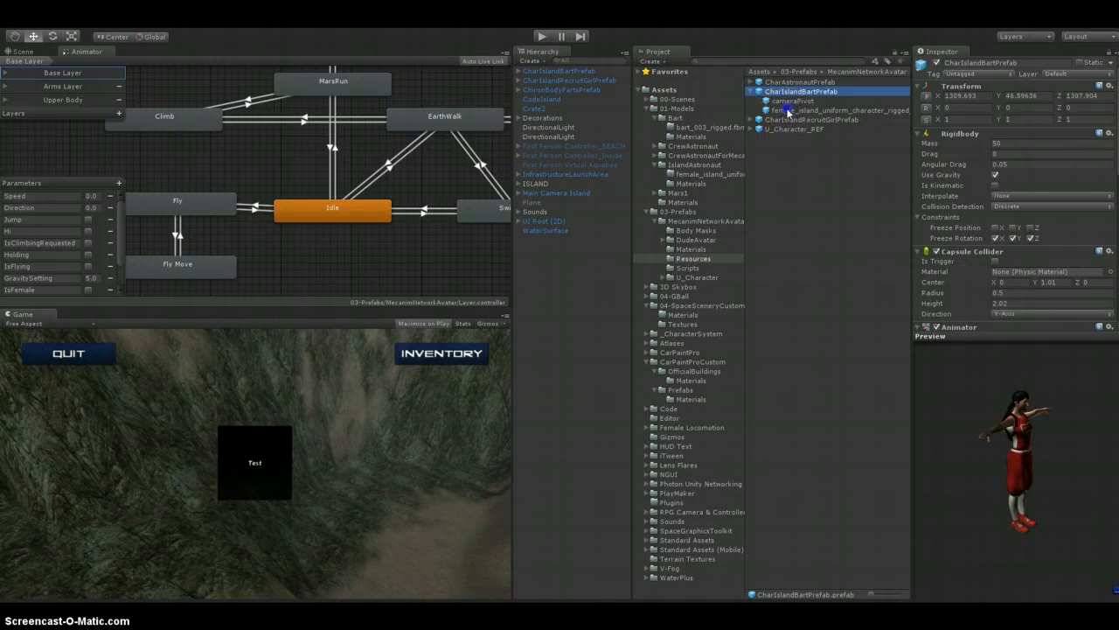
{"action": "left_click", "coordinate": [787, 111]}
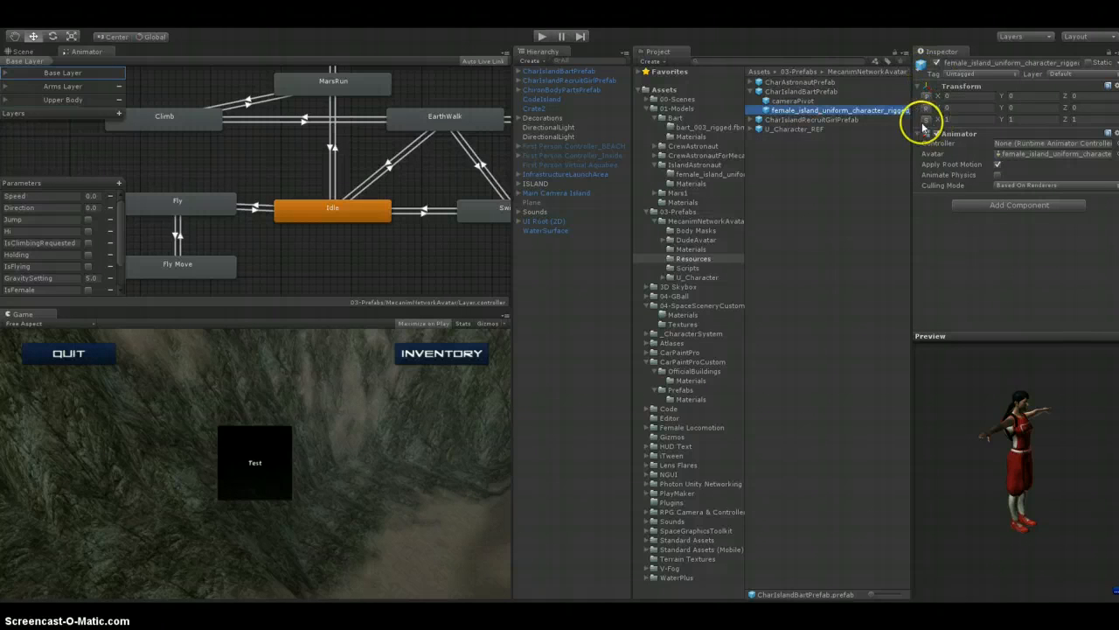
{"action": "left_click_drag", "start_coordinate": [912, 125], "coordinate": [951, 125]}
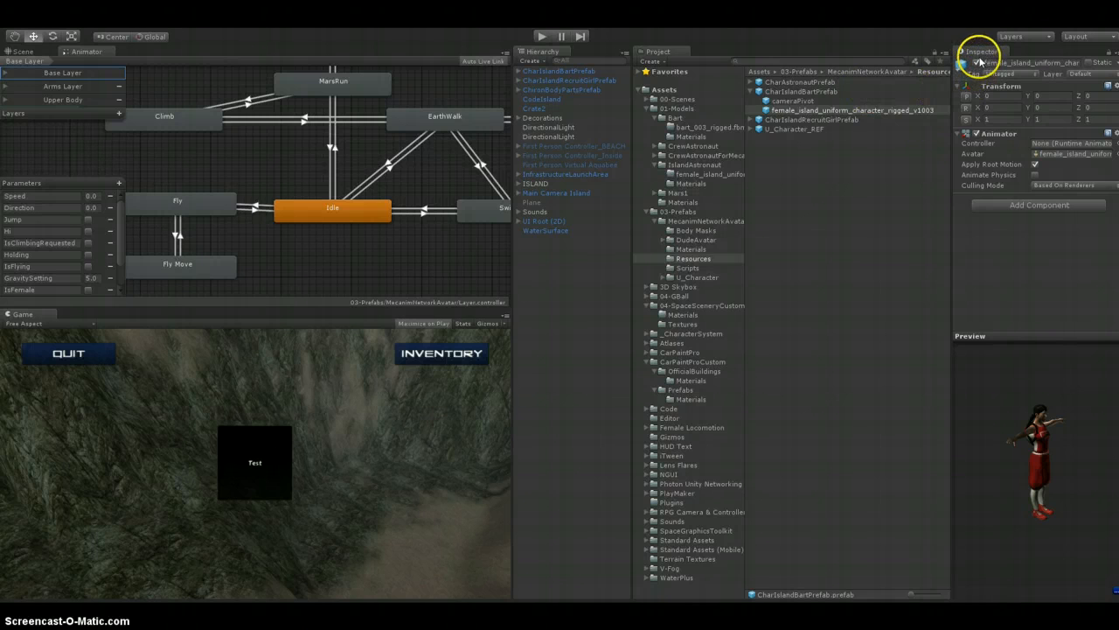
{"action": "left_click", "coordinate": [1038, 55]}
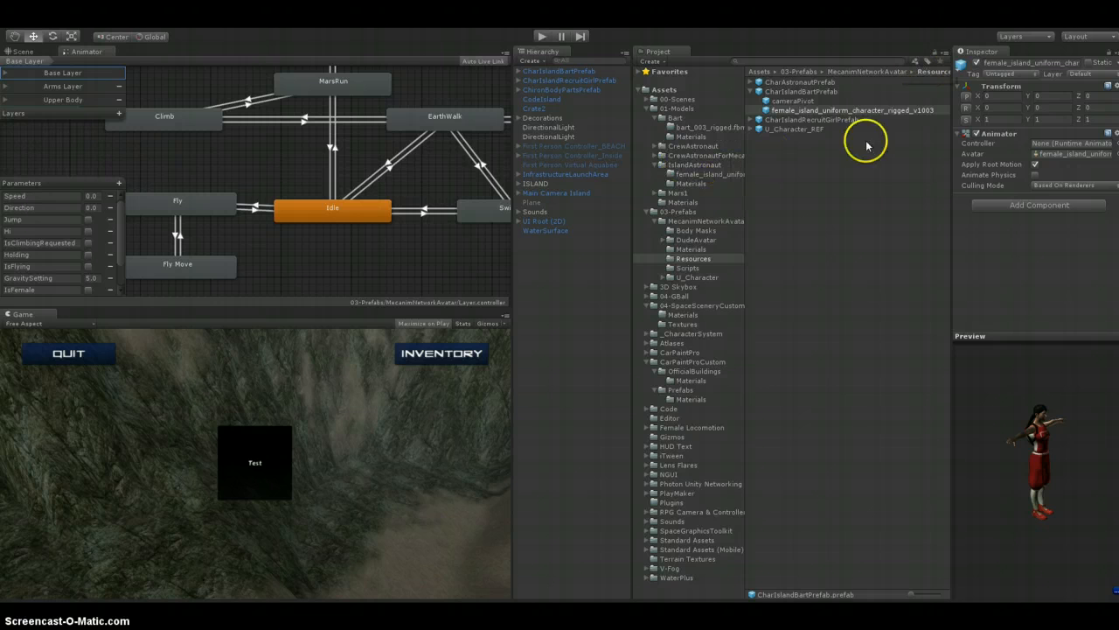
Add a second Project browser docked beside the hierarchy, with assets shown as a list and its columns widened
{"action": "left_click", "coordinate": [942, 52]}
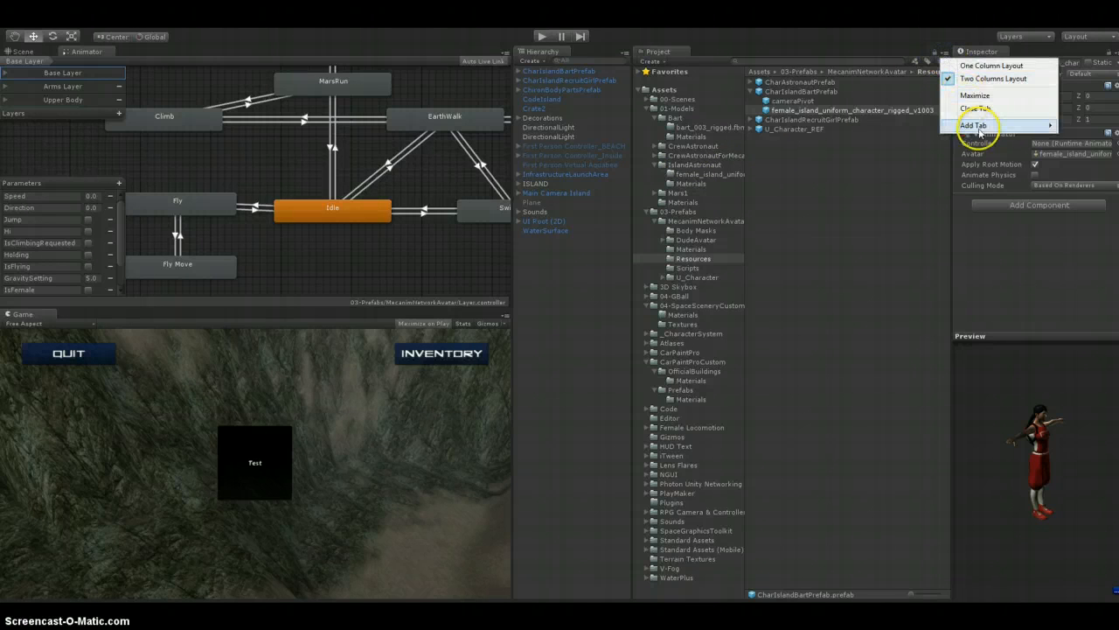
{"action": "mouse_move", "coordinate": [975, 129]}
{"action": "left_click", "coordinate": [911, 179]}
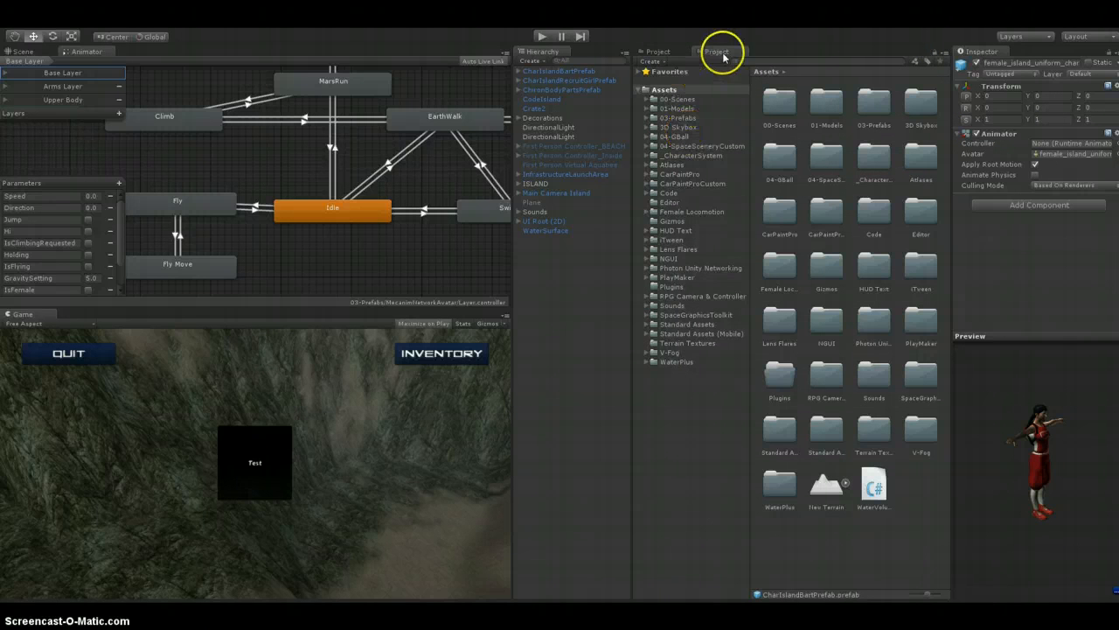
{"action": "left_click_drag", "start_coordinate": [723, 57], "coordinate": [609, 121]}
{"action": "left_click_drag", "start_coordinate": [633, 174], "coordinate": [618, 168]}
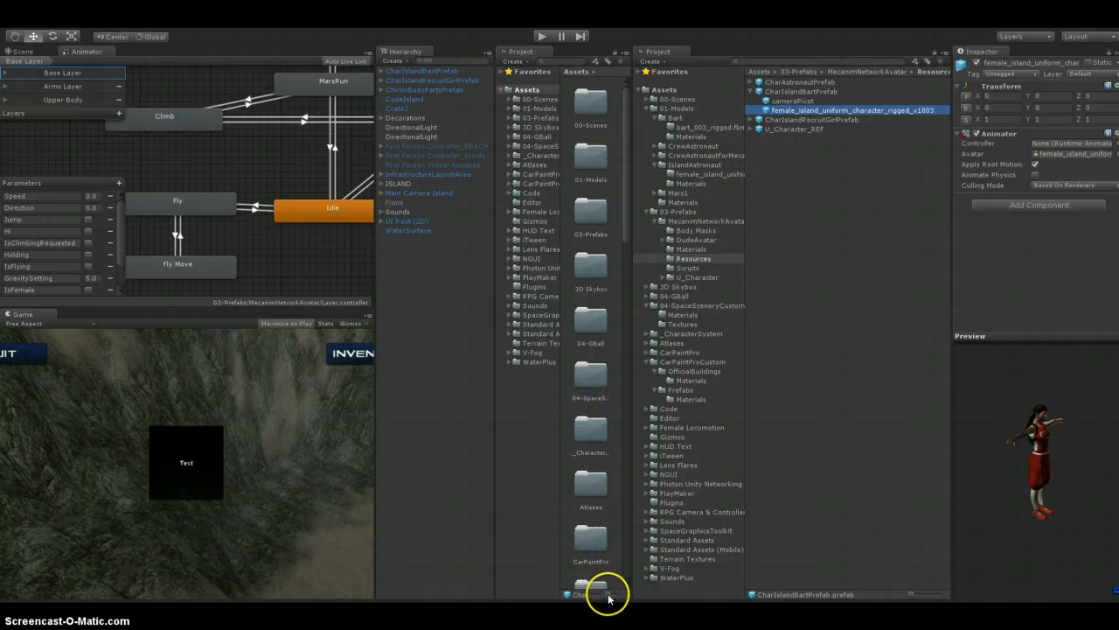
{"action": "left_click_drag", "start_coordinate": [607, 593], "coordinate": [569, 593]}
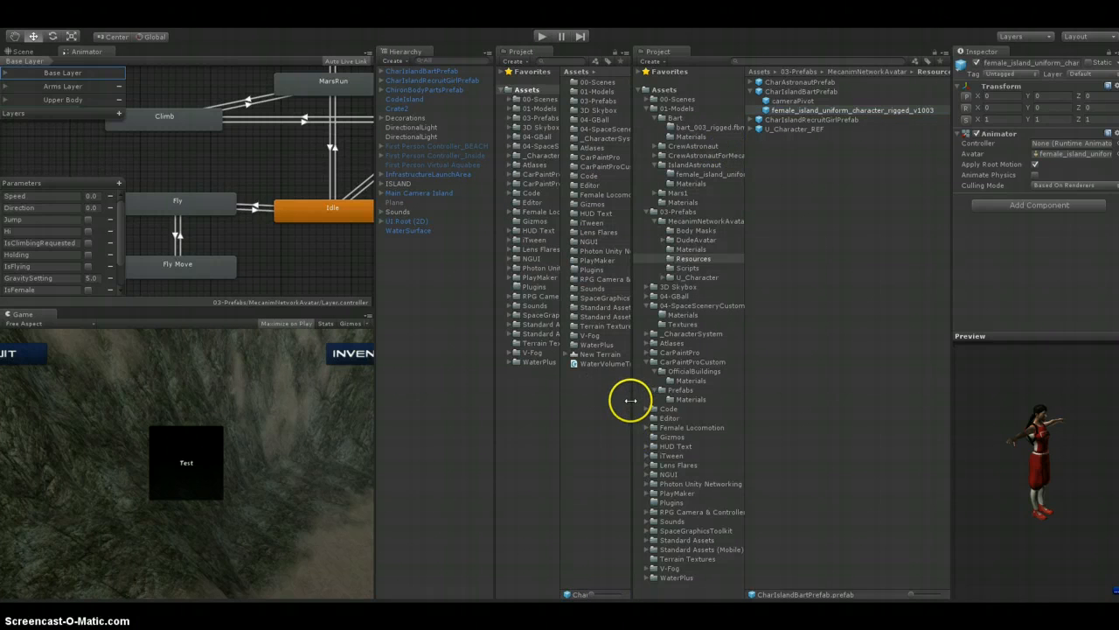
{"action": "left_click_drag", "start_coordinate": [630, 401], "coordinate": [680, 406]}
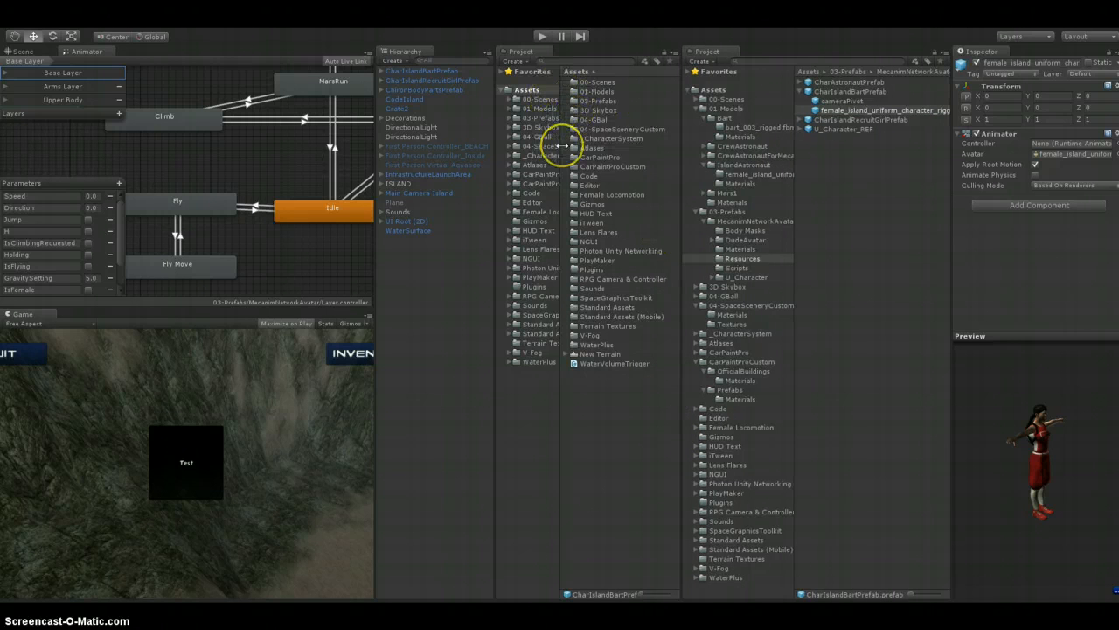
{"action": "left_click_drag", "start_coordinate": [574, 147], "coordinate": [580, 144]}
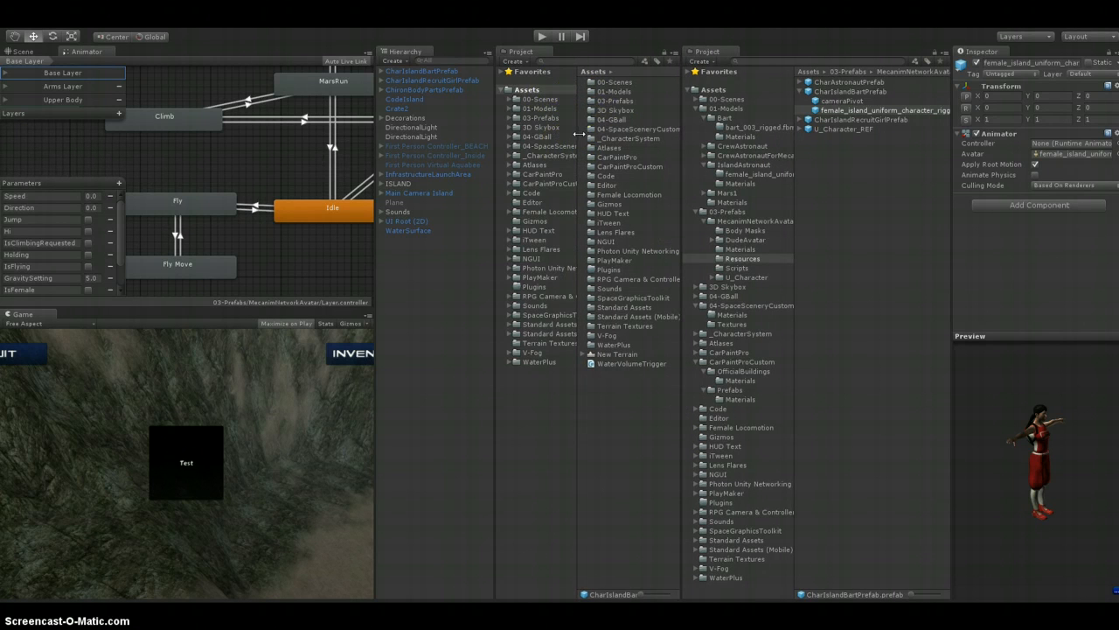
In the new Project browser, find the bart_003_rigged model in 01-Models/Bart and select it
{"action": "left_click", "coordinate": [539, 108]}
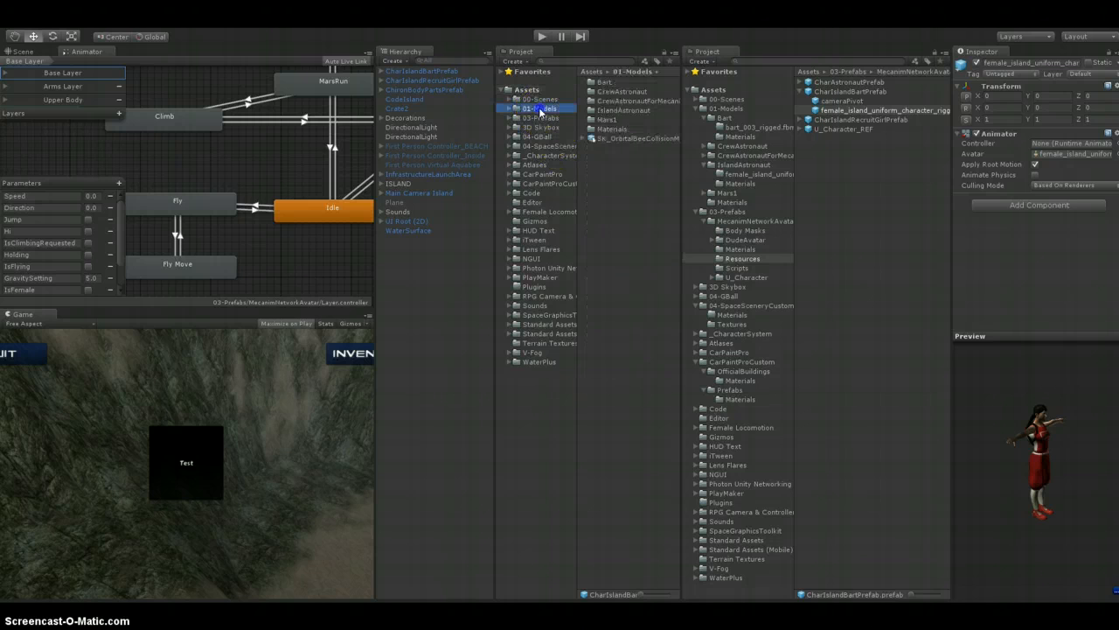
{"action": "double_click", "coordinate": [619, 101]}
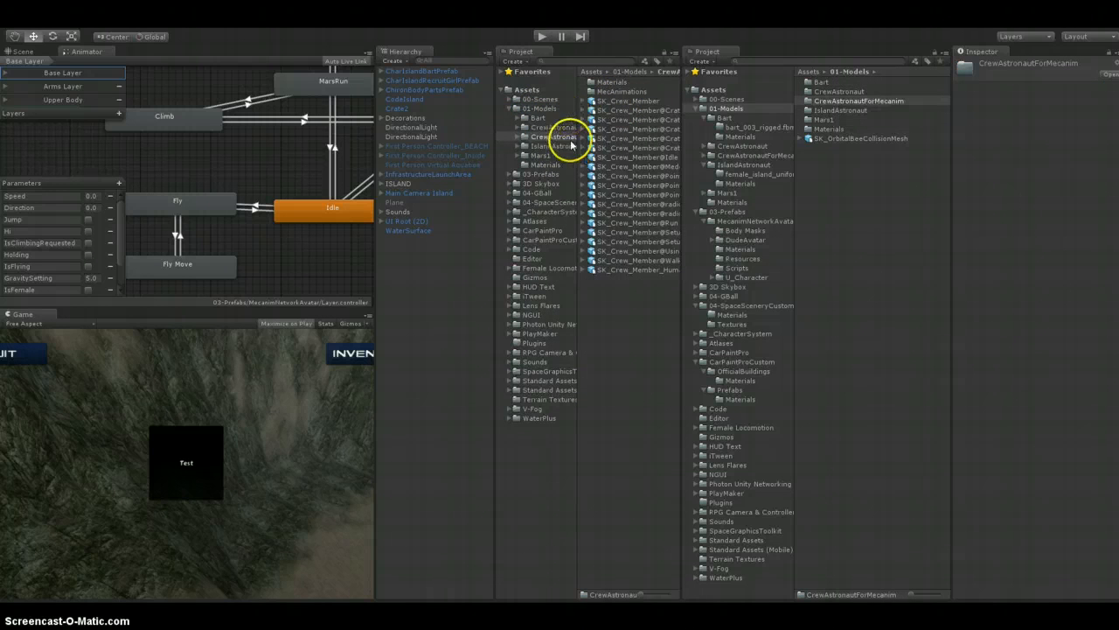
{"action": "left_click", "coordinate": [533, 117]}
{"action": "left_click", "coordinate": [612, 140]}
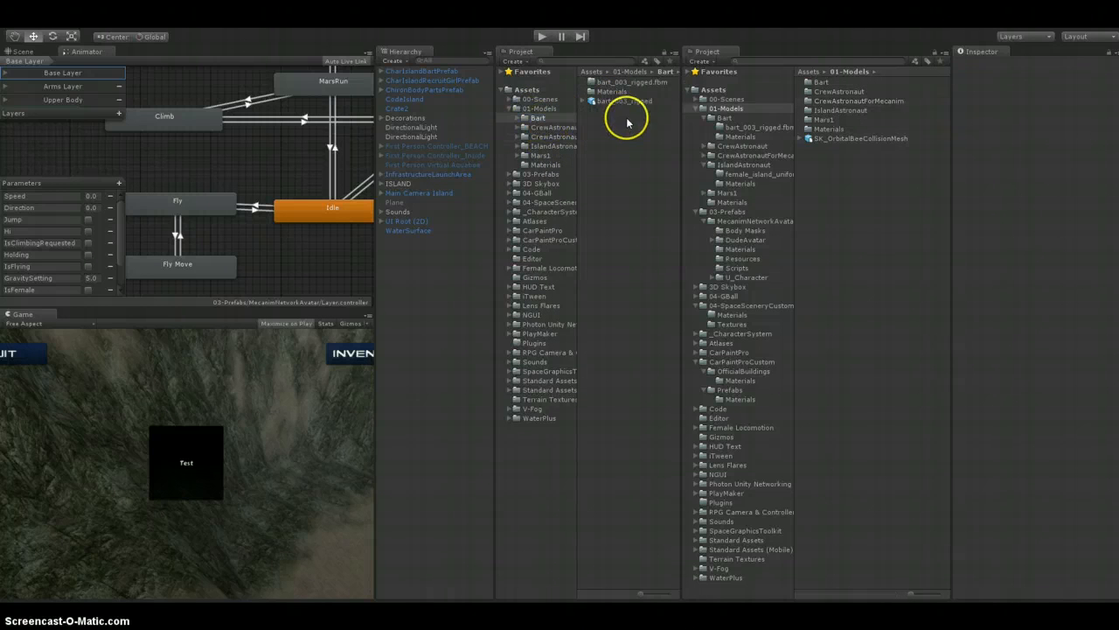
{"action": "left_click", "coordinate": [622, 101]}
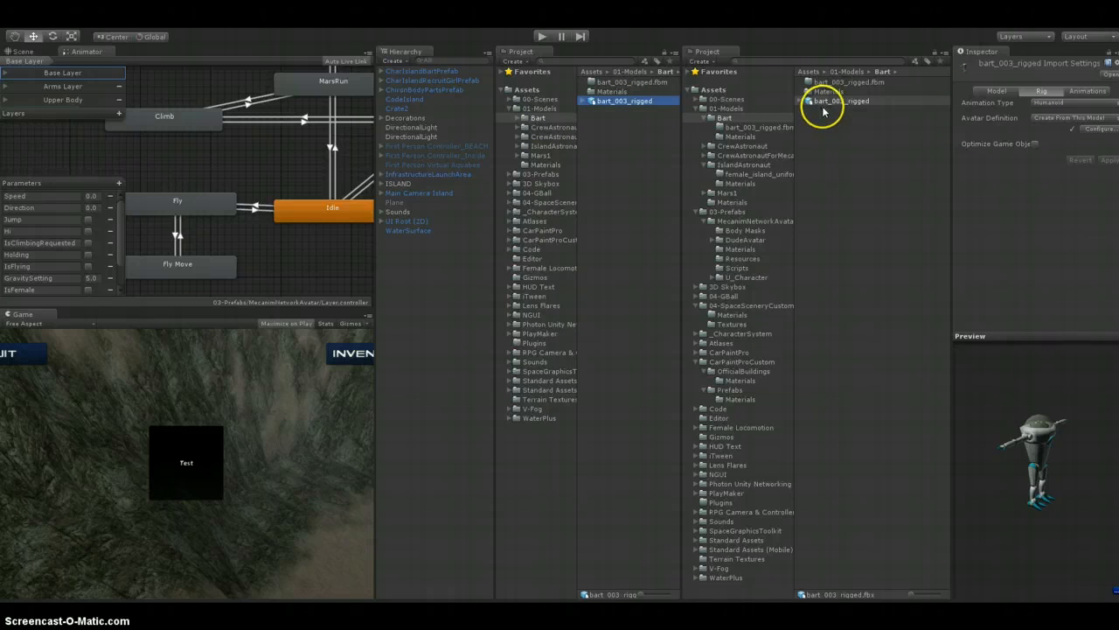
Replace the contents of CharIslandBartPrefab in 03-Prefabs/MecanimNetworkAvatar/Resources with the bart_003_rigged model, accepting the replacement
{"action": "left_click", "coordinate": [749, 129]}
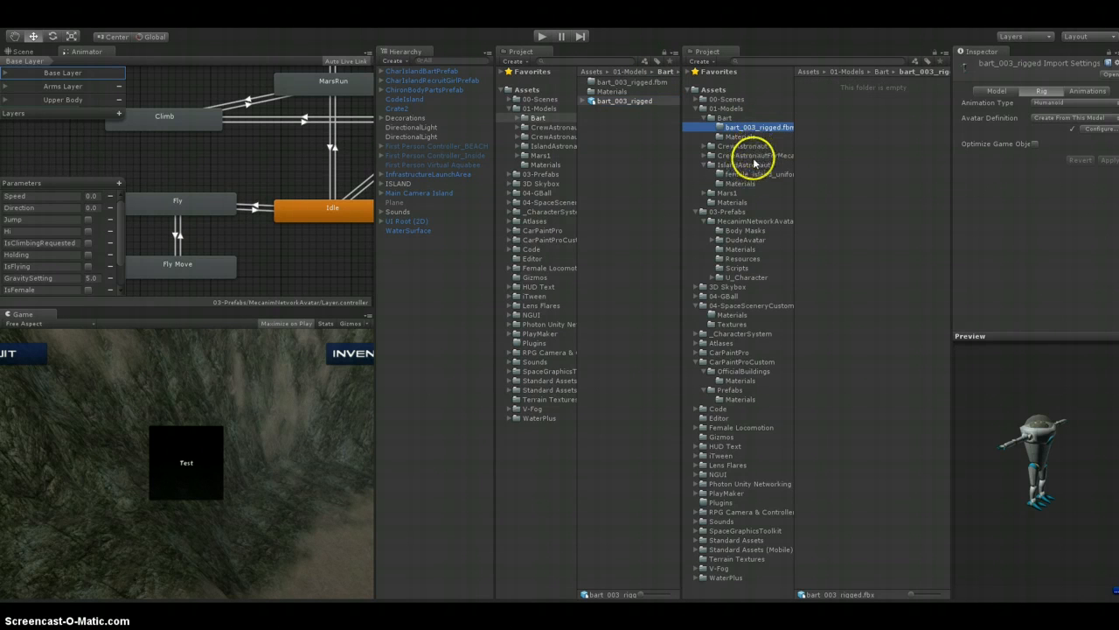
{"action": "left_click", "coordinate": [738, 222]}
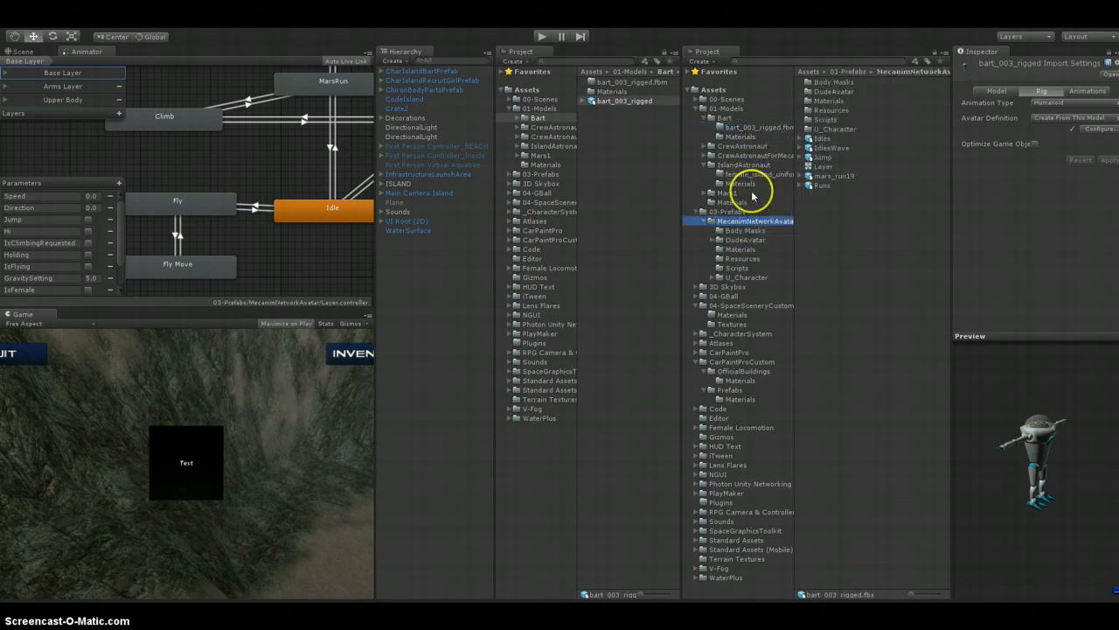
{"action": "left_click", "coordinate": [746, 259]}
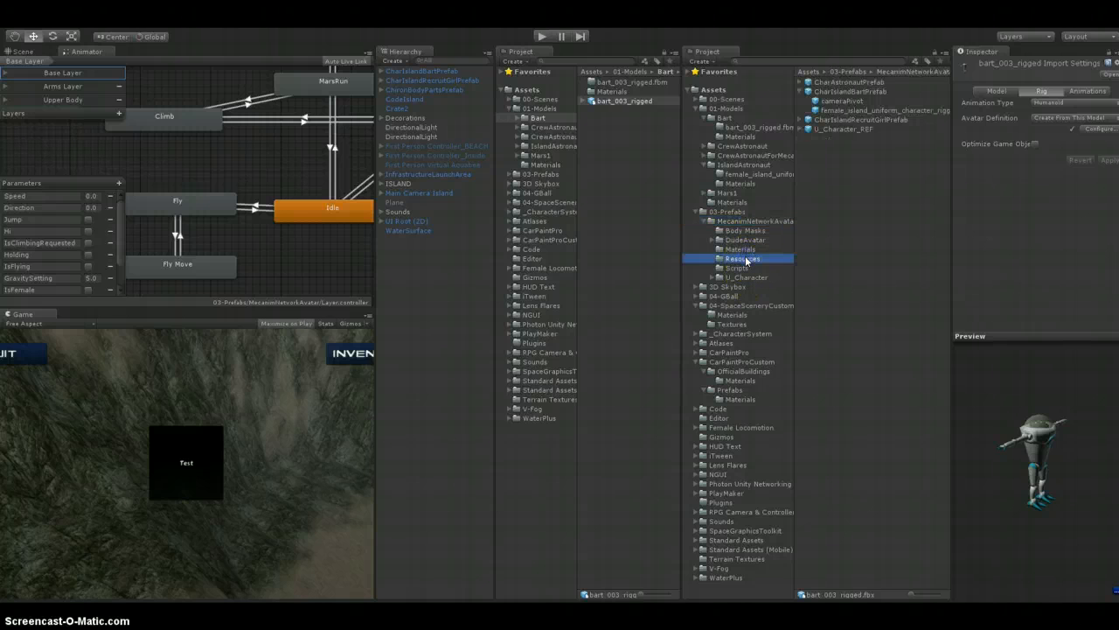
{"action": "left_click", "coordinate": [845, 111]}
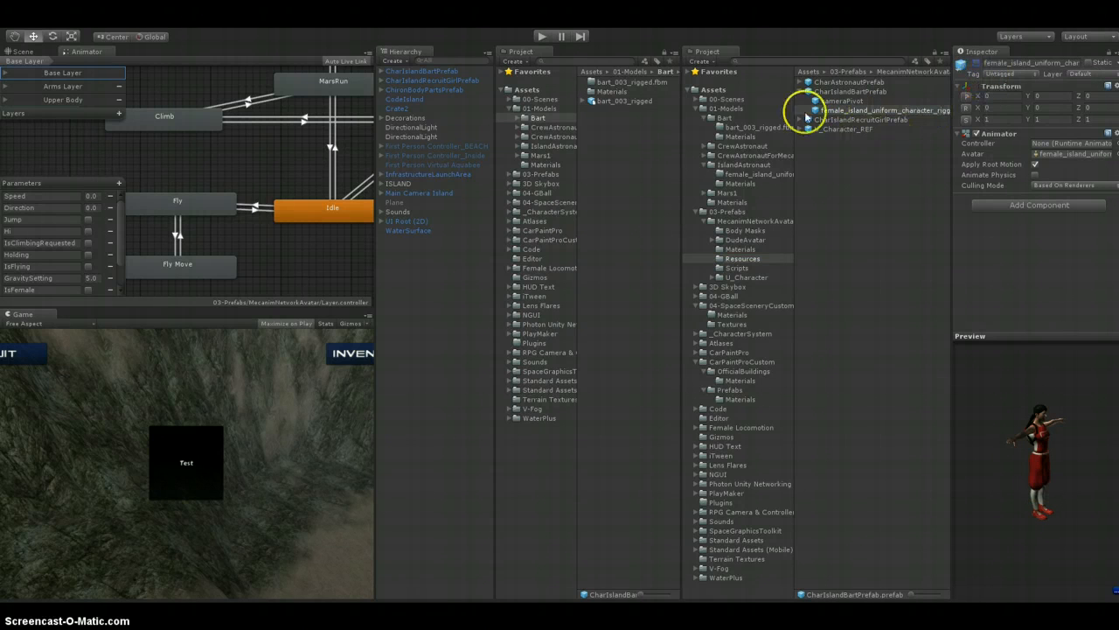
{"action": "left_click_drag", "start_coordinate": [804, 109], "coordinate": [838, 94]}
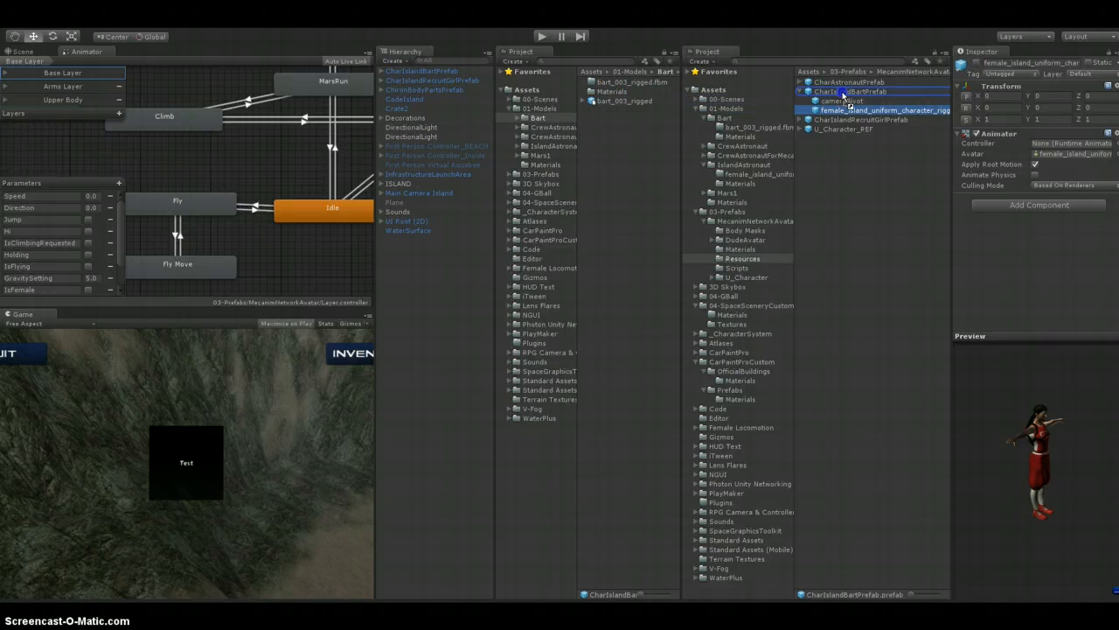
{"action": "left_click_drag", "start_coordinate": [844, 97], "coordinate": [844, 95]}
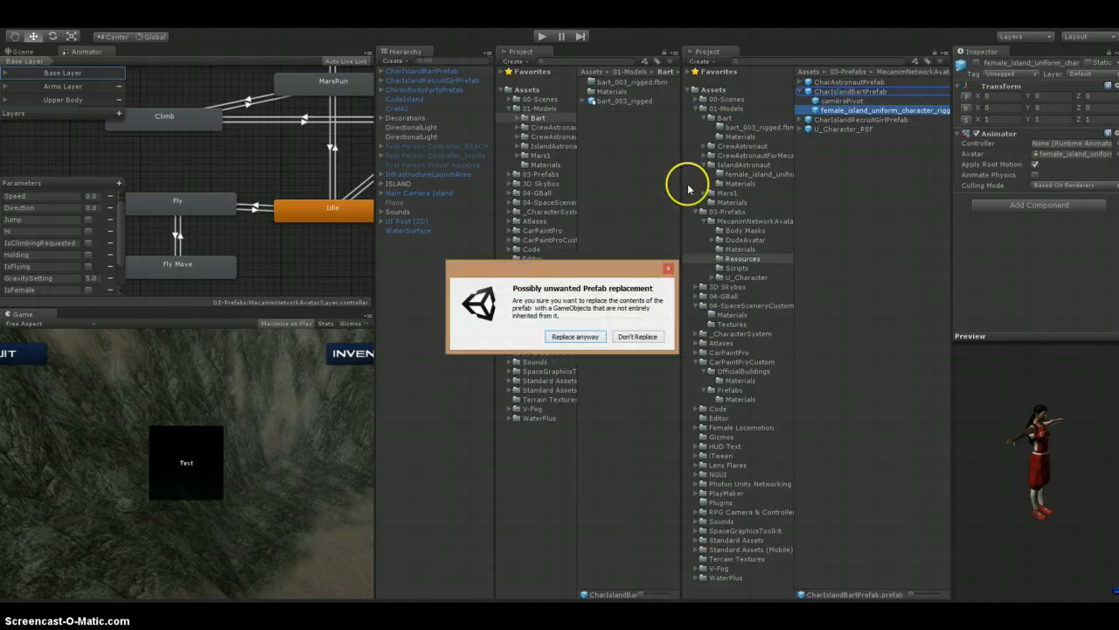
{"action": "left_click", "coordinate": [582, 337]}
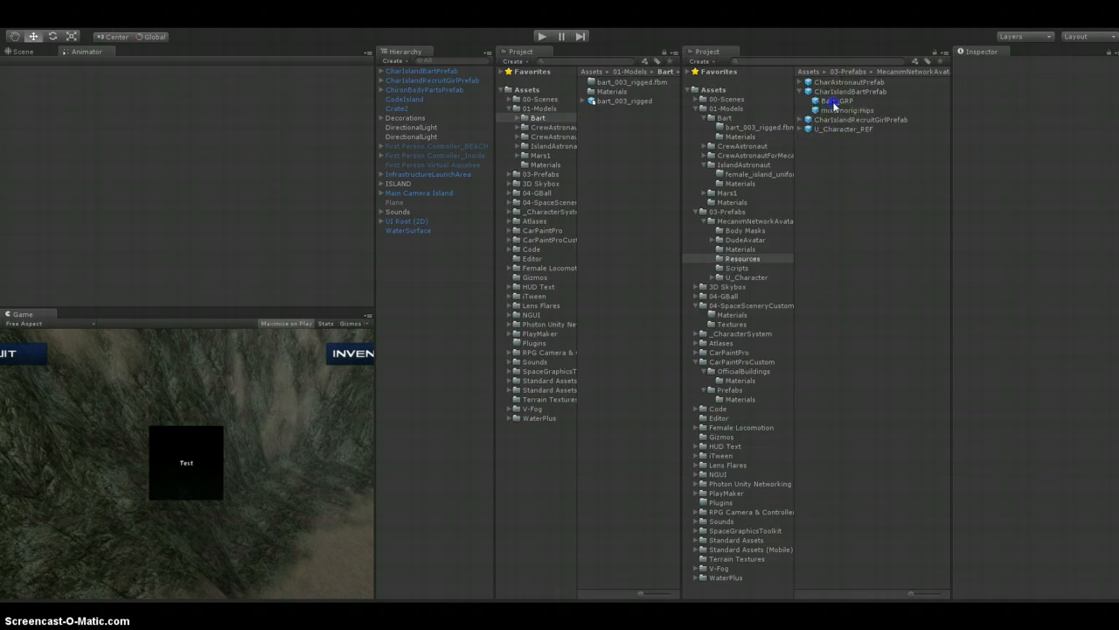
Inspect CharIslandBartPrefab and its Bart_GRP and mixamorig:Hips children
{"action": "left_click", "coordinate": [835, 102]}
{"action": "left_click", "coordinate": [837, 110]}
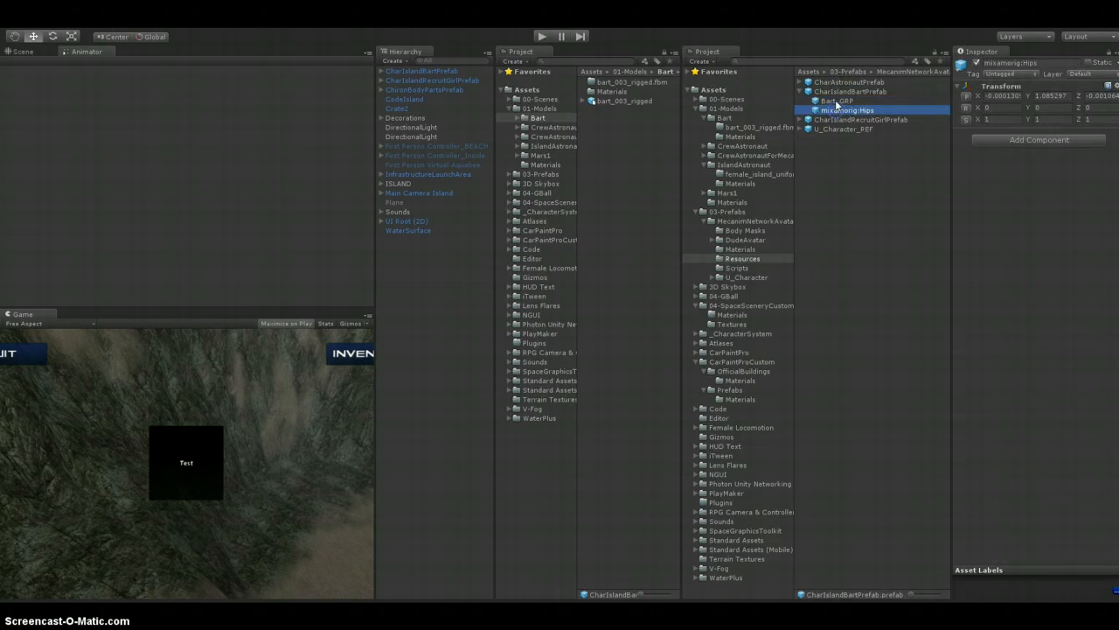
{"action": "left_click", "coordinate": [838, 102]}
{"action": "left_click", "coordinate": [837, 111]}
{"action": "left_click", "coordinate": [839, 101]}
{"action": "left_click", "coordinate": [839, 91]}
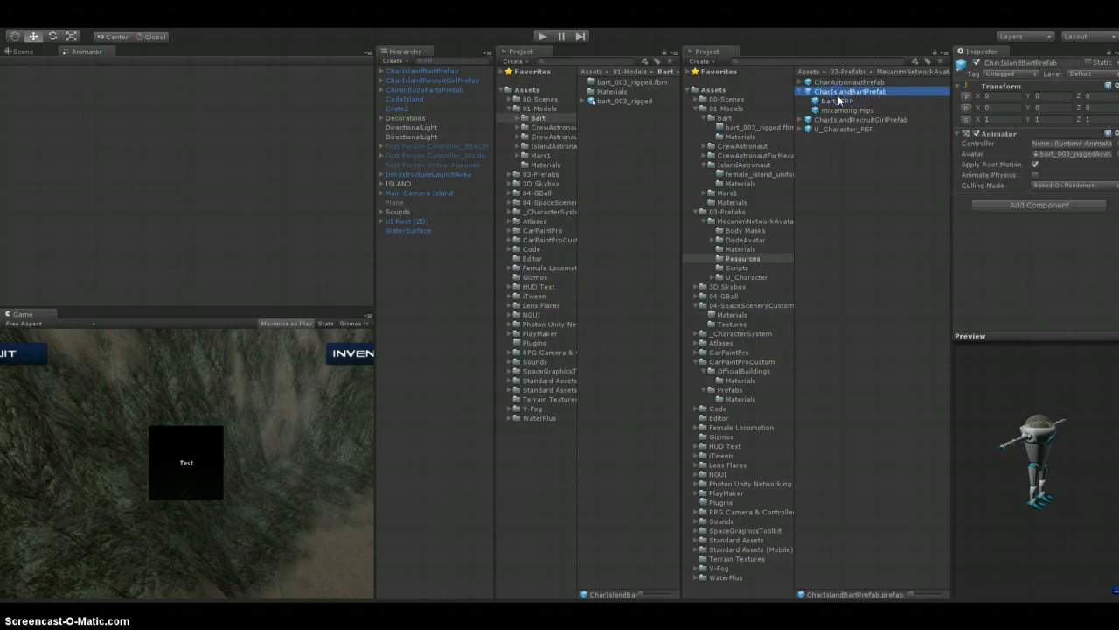
{"action": "left_click", "coordinate": [839, 101]}
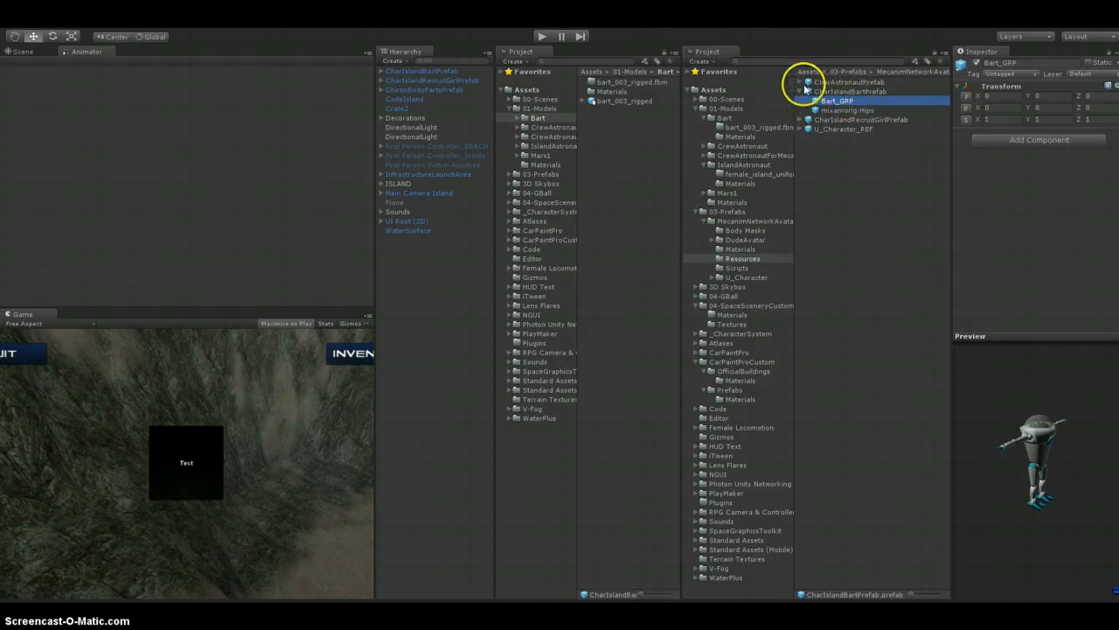
Compare the children and components of CharIslandRecruitGirlPrefab, including cameraPivot, with those of CharIslandBartPrefab
{"action": "left_click", "coordinate": [801, 121]}
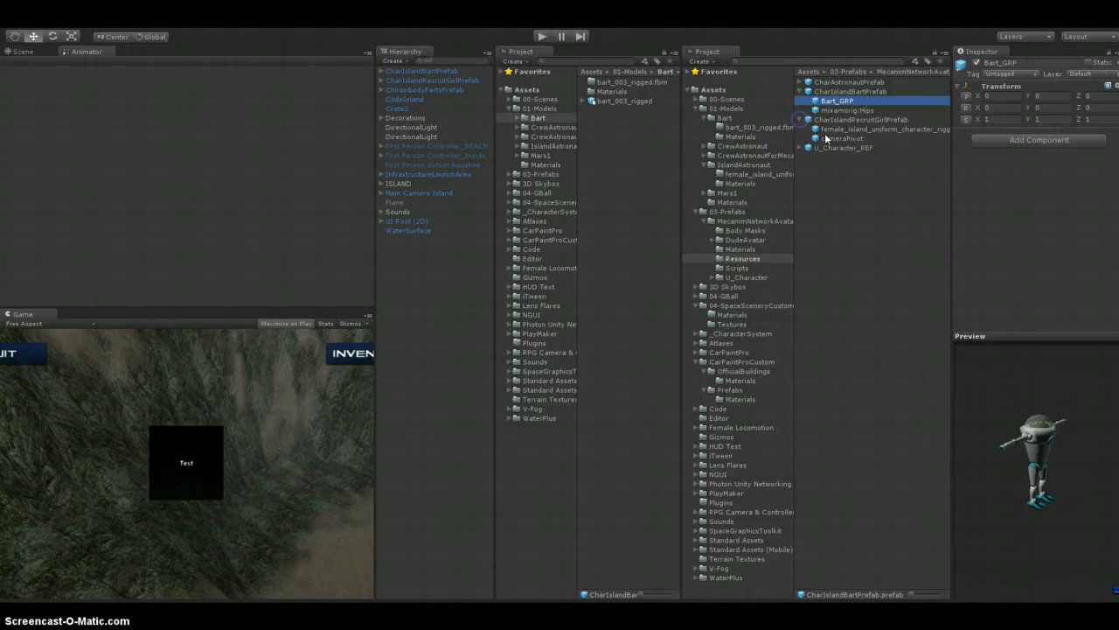
{"action": "left_click", "coordinate": [849, 130]}
{"action": "left_click", "coordinate": [850, 138]}
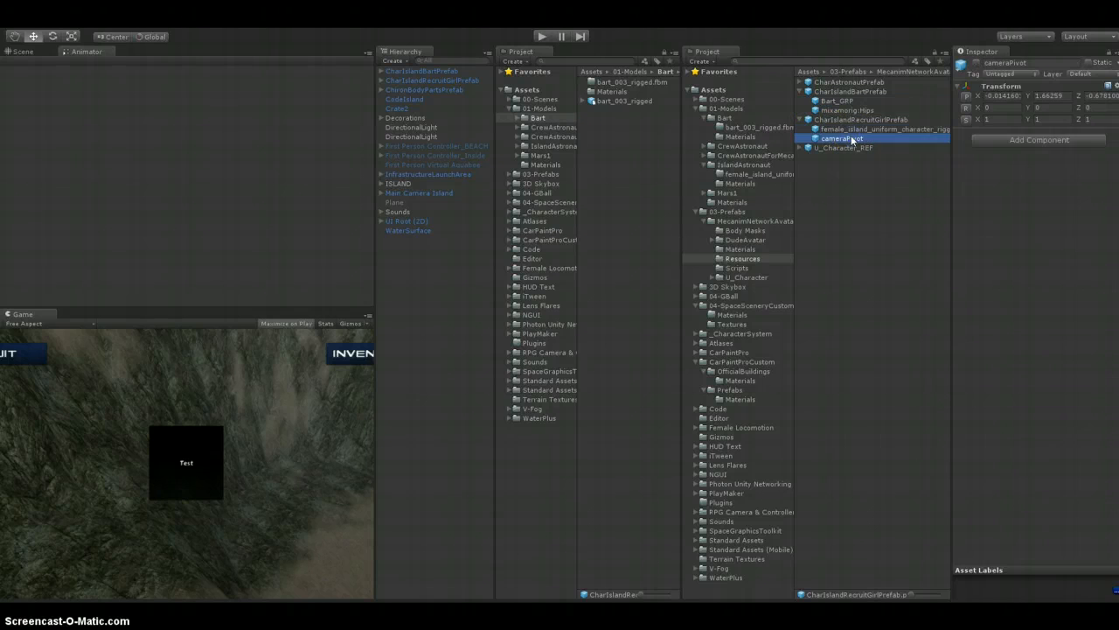
{"action": "left_click", "coordinate": [848, 129]}
{"action": "left_click", "coordinate": [847, 120]}
{"action": "left_click", "coordinate": [846, 139]}
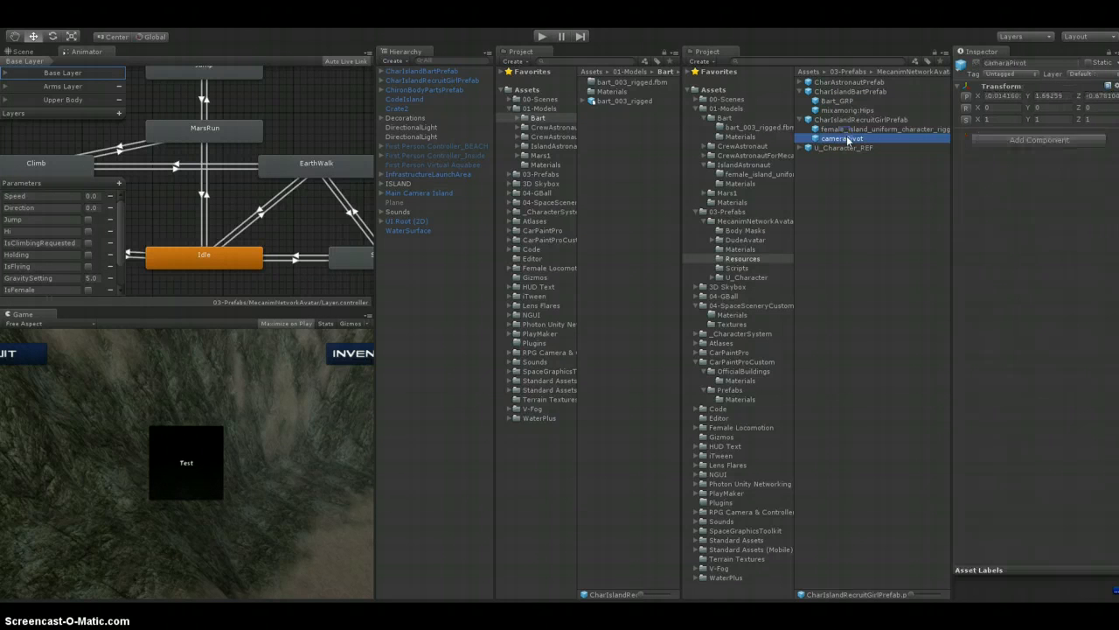
{"action": "left_click", "coordinate": [848, 119]}
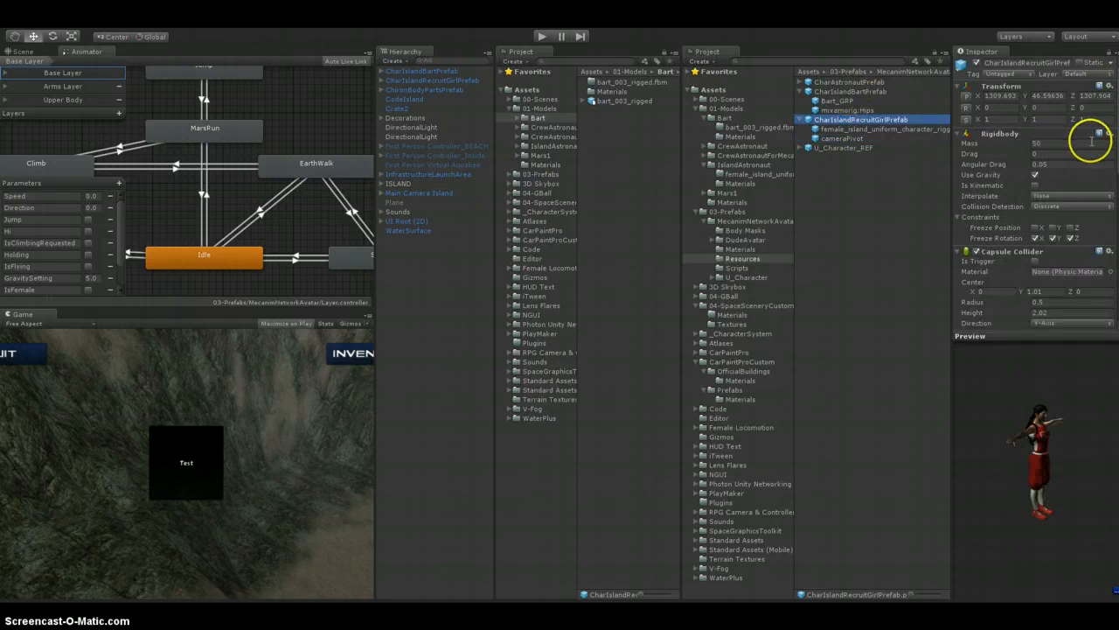
{"action": "left_click", "coordinate": [848, 92]}
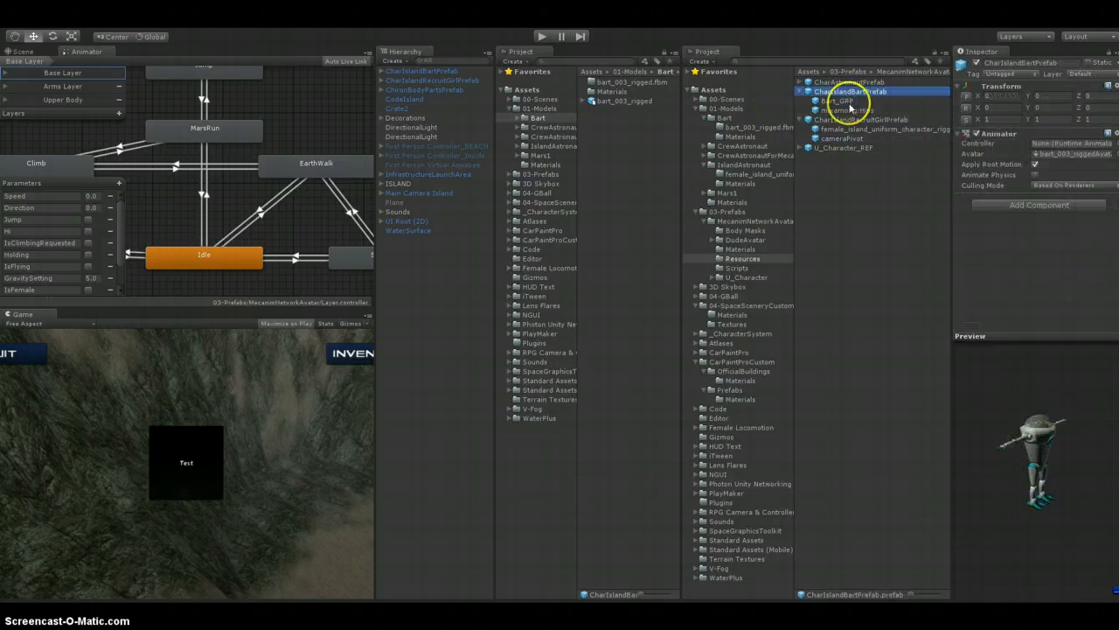
{"action": "left_click", "coordinate": [845, 138]}
{"action": "right_click", "coordinate": [846, 139]}
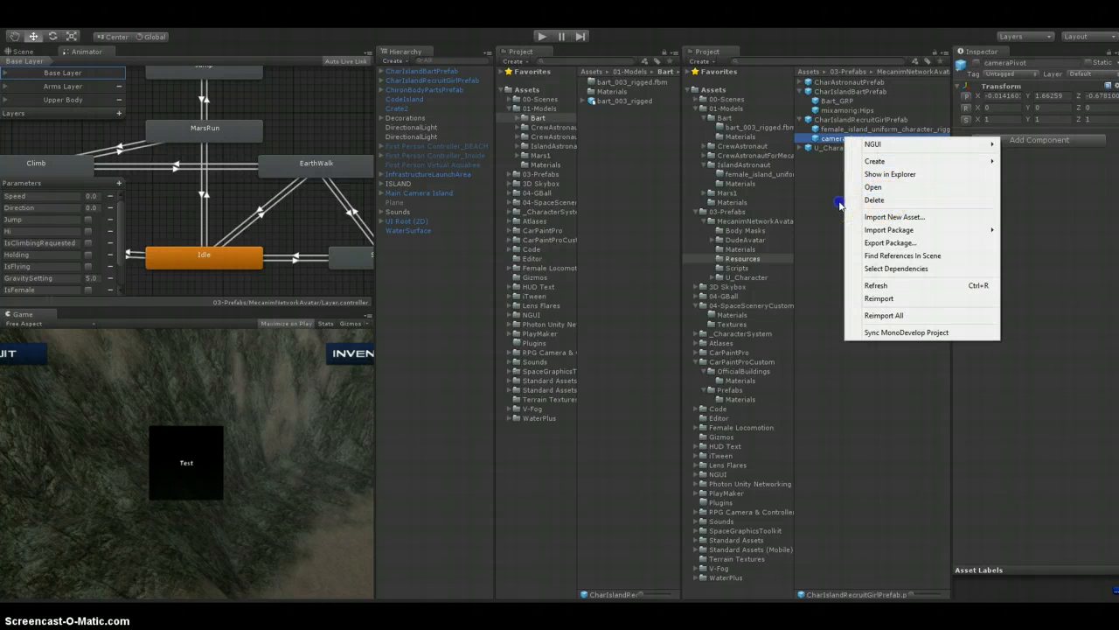
{"action": "left_click", "coordinate": [840, 138]}
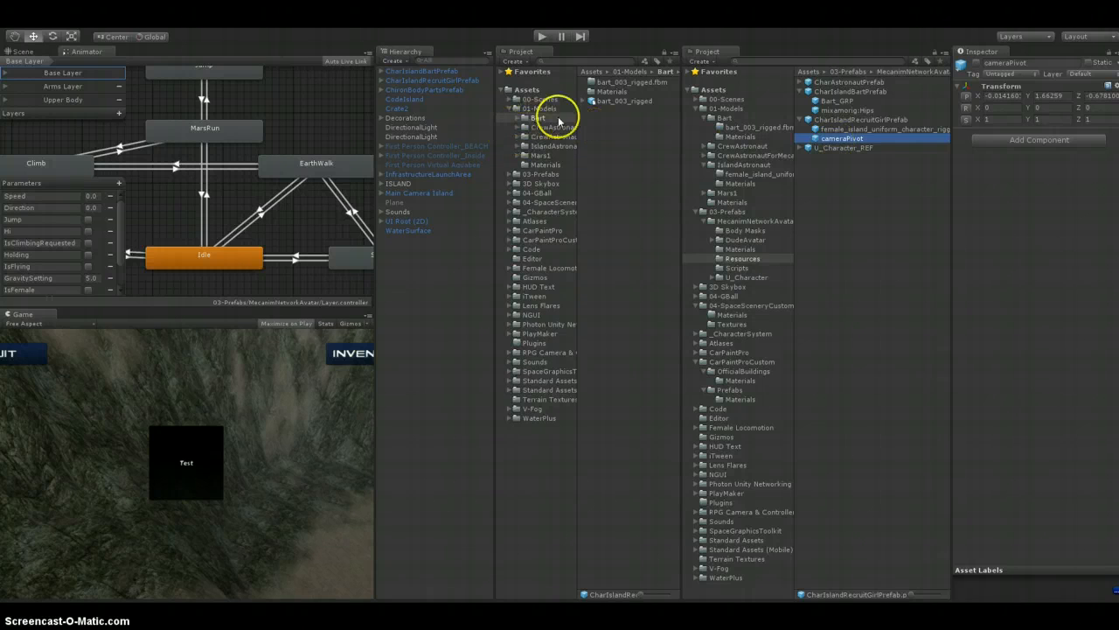
Open the 03-Prefabs/MecanimNetworkAvatar folder in the second Project browser, widening its folder column
{"action": "left_click", "coordinate": [664, 53]}
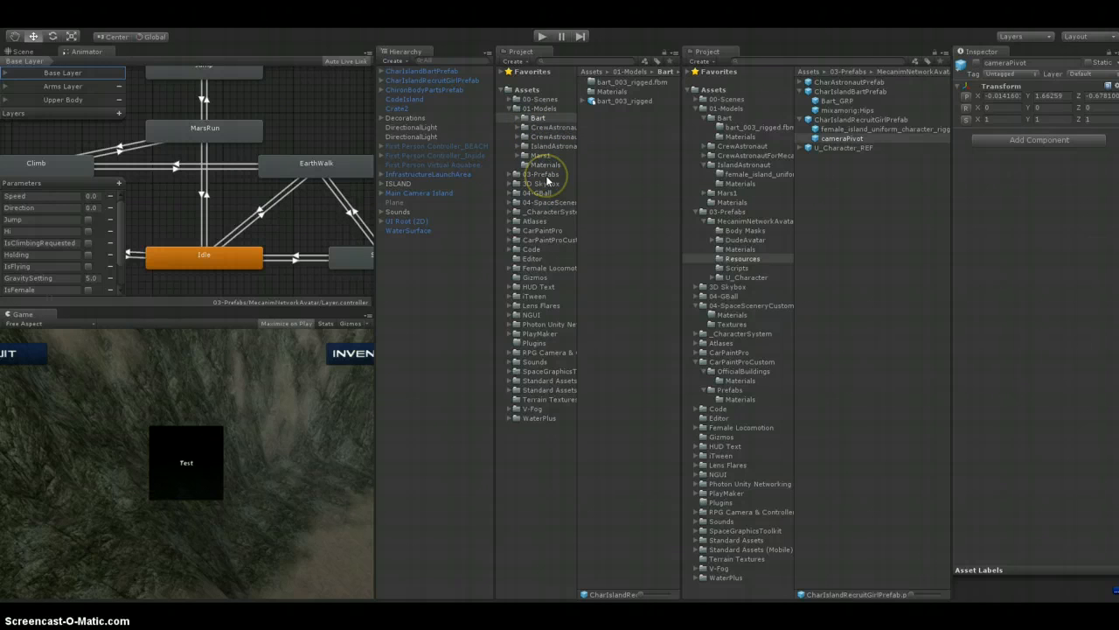
{"action": "left_click", "coordinate": [542, 174]}
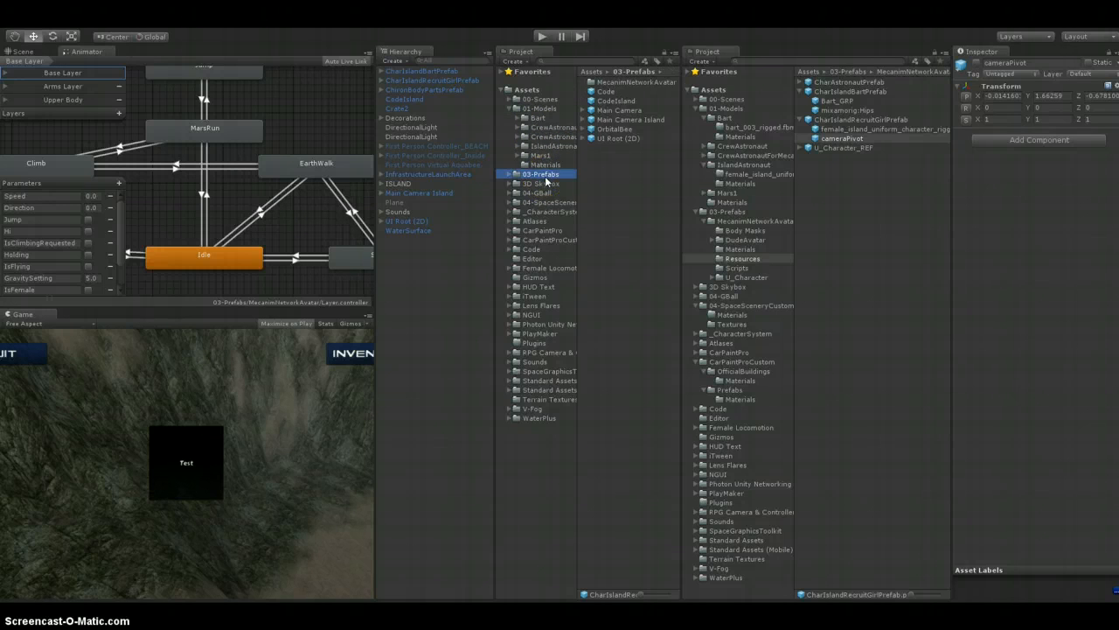
{"action": "left_click", "coordinate": [508, 175]}
{"action": "left_click", "coordinate": [570, 192]}
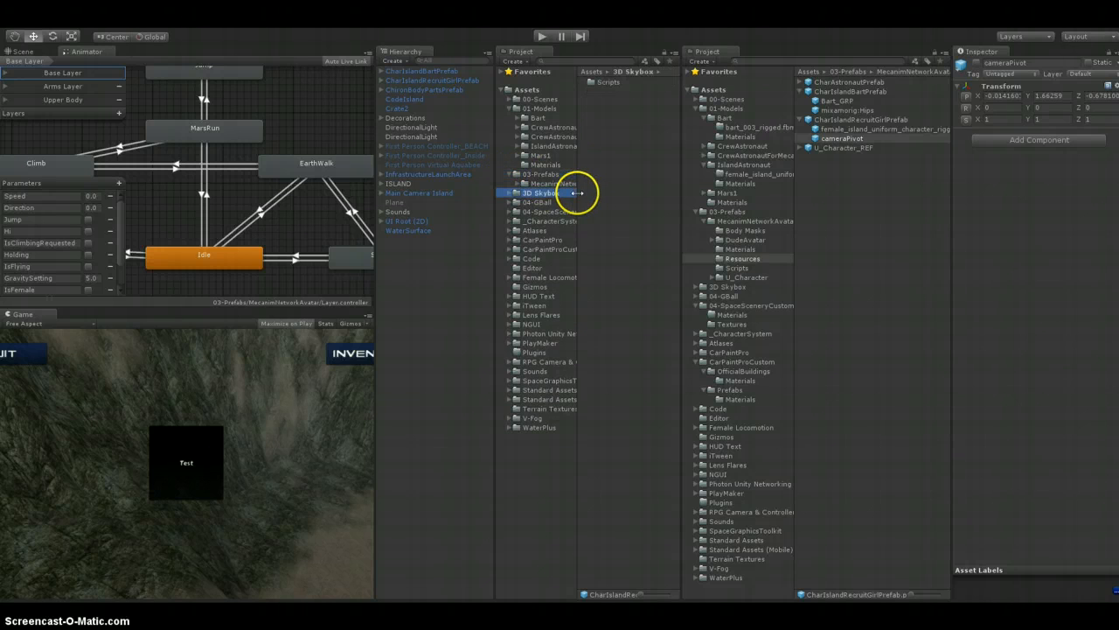
{"action": "left_click_drag", "start_coordinate": [578, 192], "coordinate": [610, 191]}
{"action": "left_click", "coordinate": [566, 186]}
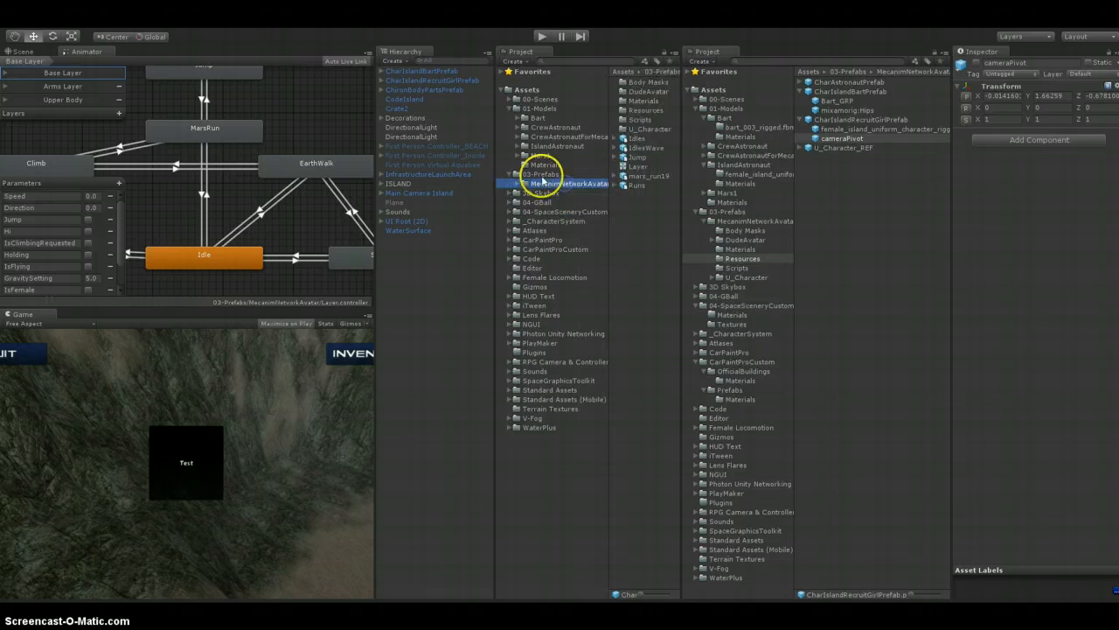
Expand CharIslandBartPrefab and CharIslandRecruitGirlPrefab in the Hierarchy to compare their child objects
{"action": "left_click", "coordinate": [541, 174]}
{"action": "left_click", "coordinate": [551, 184]}
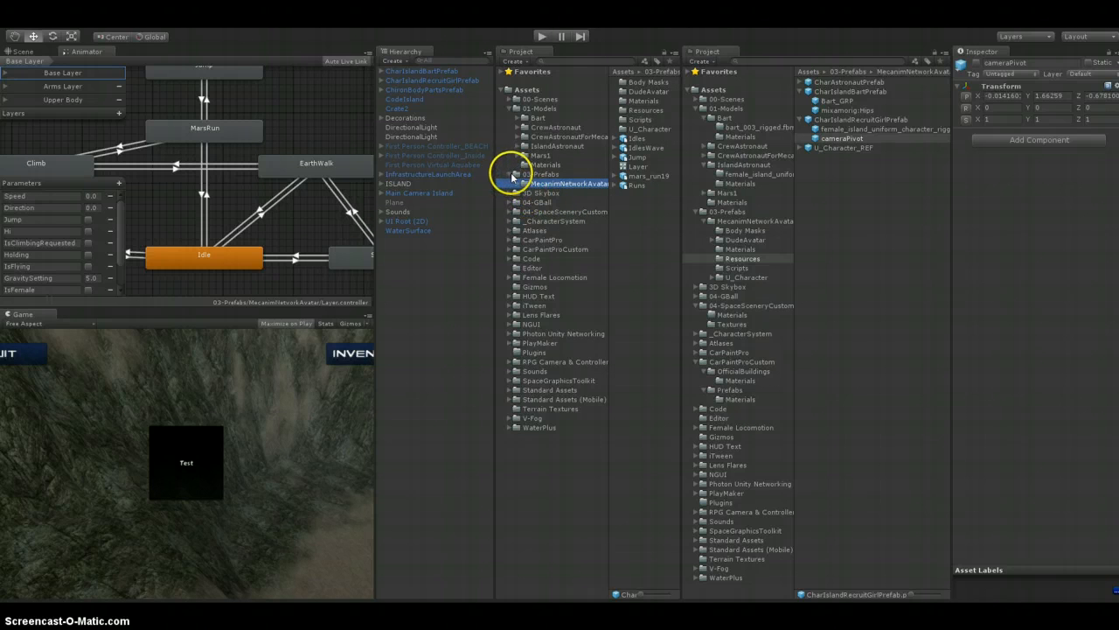
{"action": "left_click", "coordinate": [395, 73]}
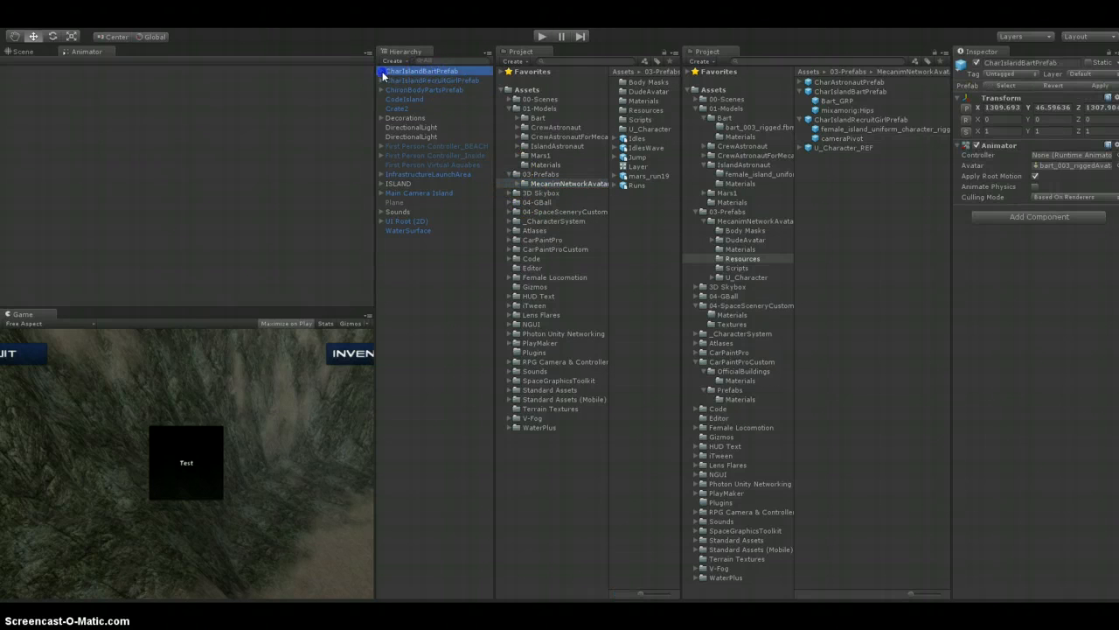
{"action": "left_click", "coordinate": [381, 73]}
{"action": "left_click", "coordinate": [405, 99]}
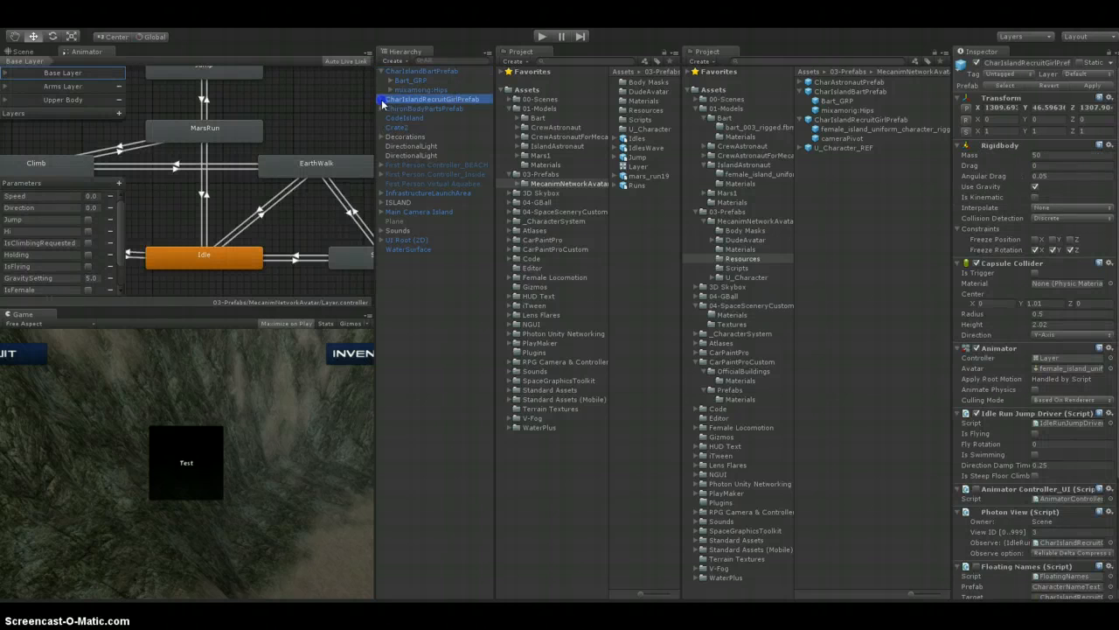
{"action": "left_click", "coordinate": [381, 99]}
Close the second Project browser that shows the 03-Prefabs/MecanimNetworkAvatar folder
{"action": "left_click", "coordinate": [639, 53]}
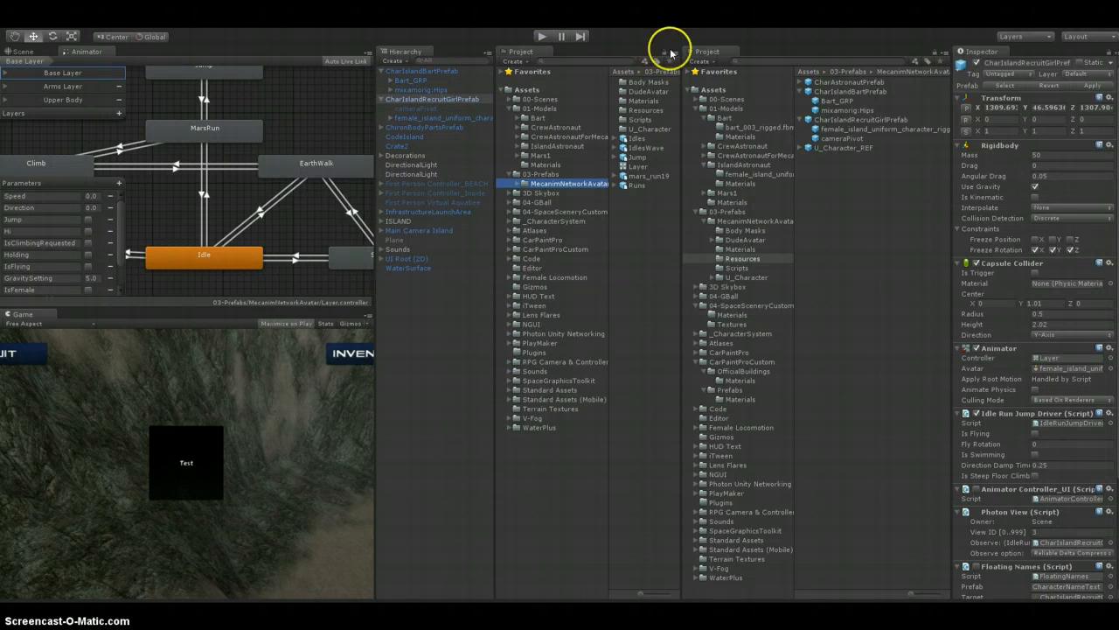
{"action": "left_click", "coordinate": [671, 54]}
{"action": "left_click", "coordinate": [712, 109]}
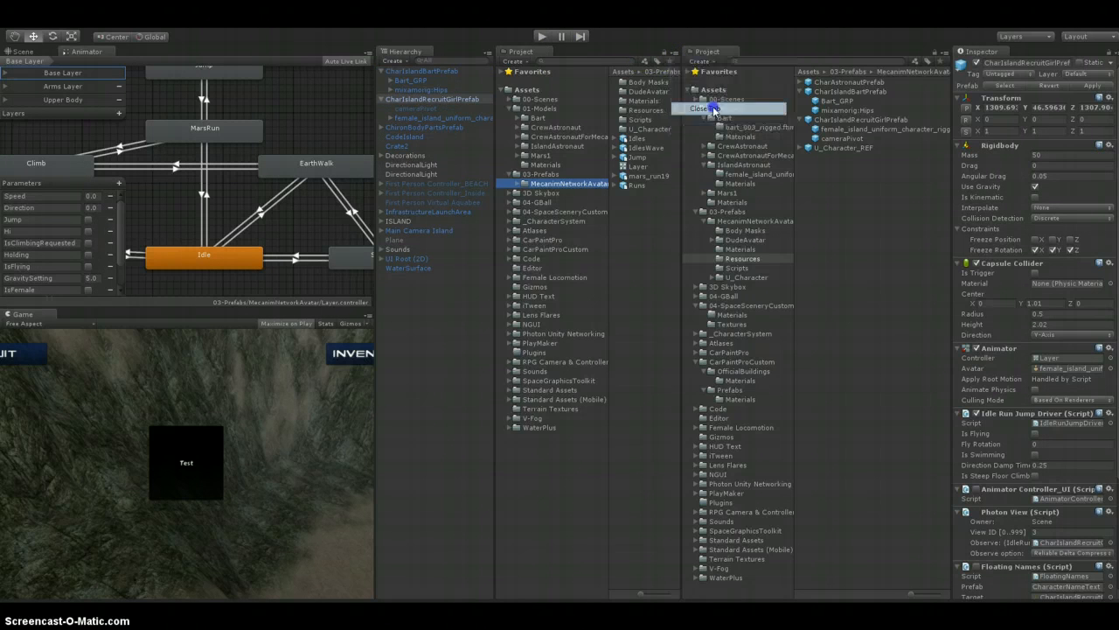
Copy cameraPivot from CharIslandRecruitGirlPrefab in the Hierarchy and make the copy a child of CharIslandBartPrefab
{"action": "left_click", "coordinate": [424, 109]}
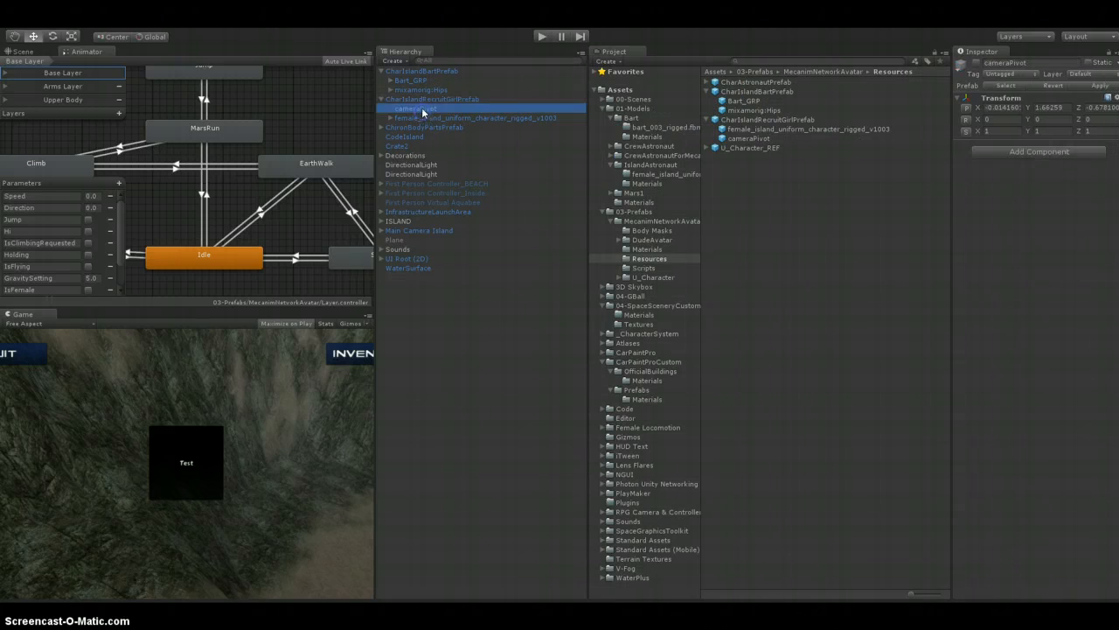
{"action": "right_click", "coordinate": [424, 108]}
{"action": "left_click", "coordinate": [452, 114]}
{"action": "left_click", "coordinate": [427, 70]}
{"action": "right_click", "coordinate": [428, 71]}
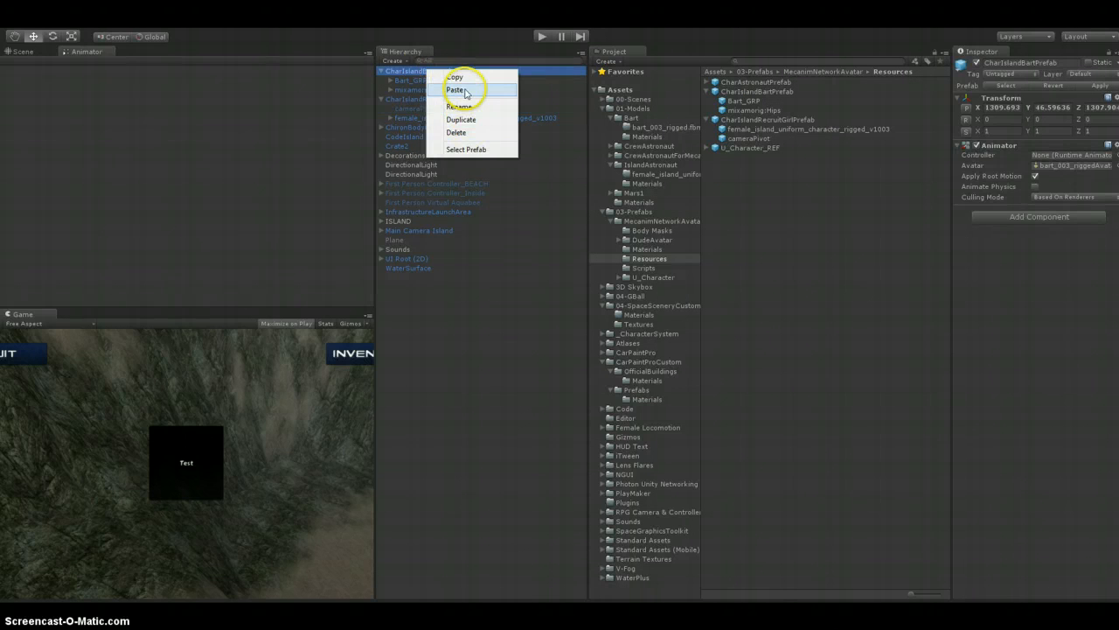
{"action": "left_click", "coordinate": [456, 89]}
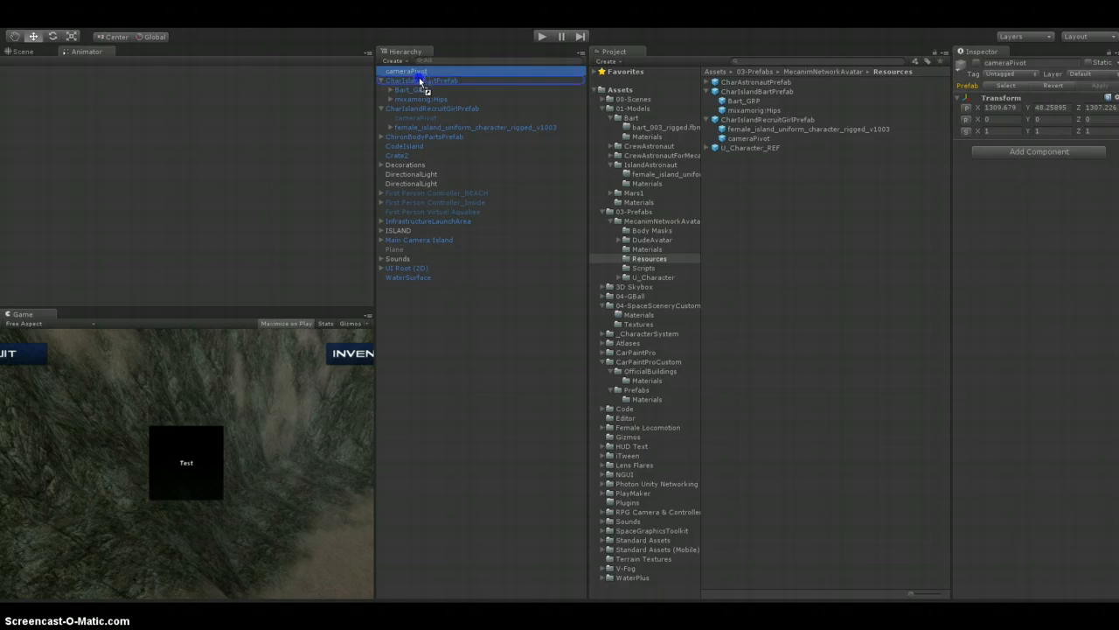
{"action": "left_click_drag", "start_coordinate": [418, 77], "coordinate": [420, 79]}
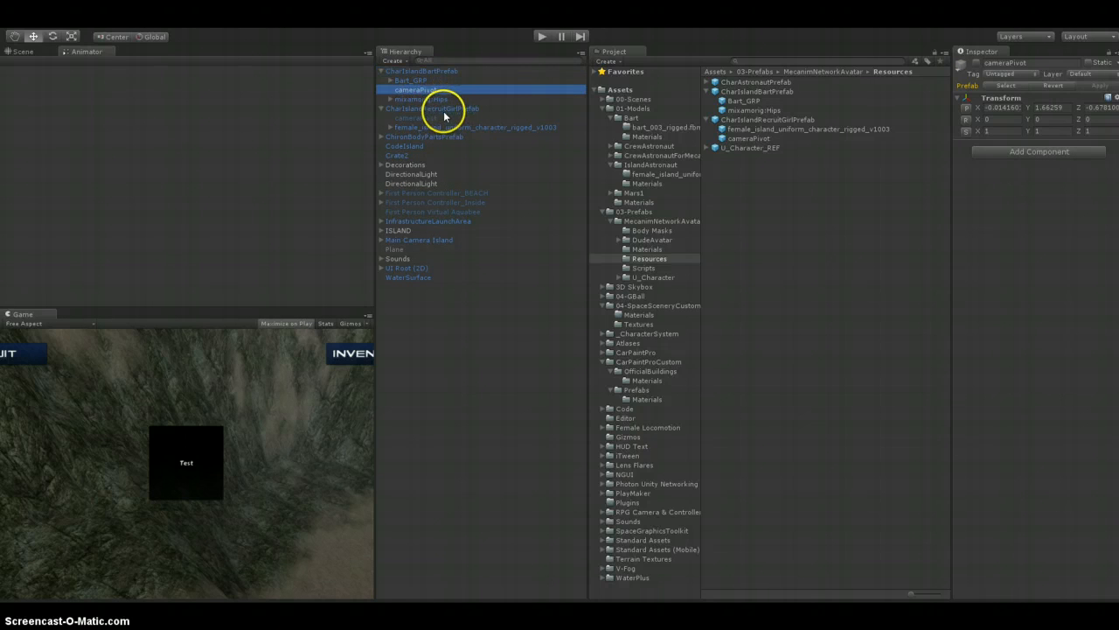
Compare the components of CharIslandRecruitGirlPrefab with those of CharIslandBartPrefab in the scene
{"action": "left_click", "coordinate": [440, 108]}
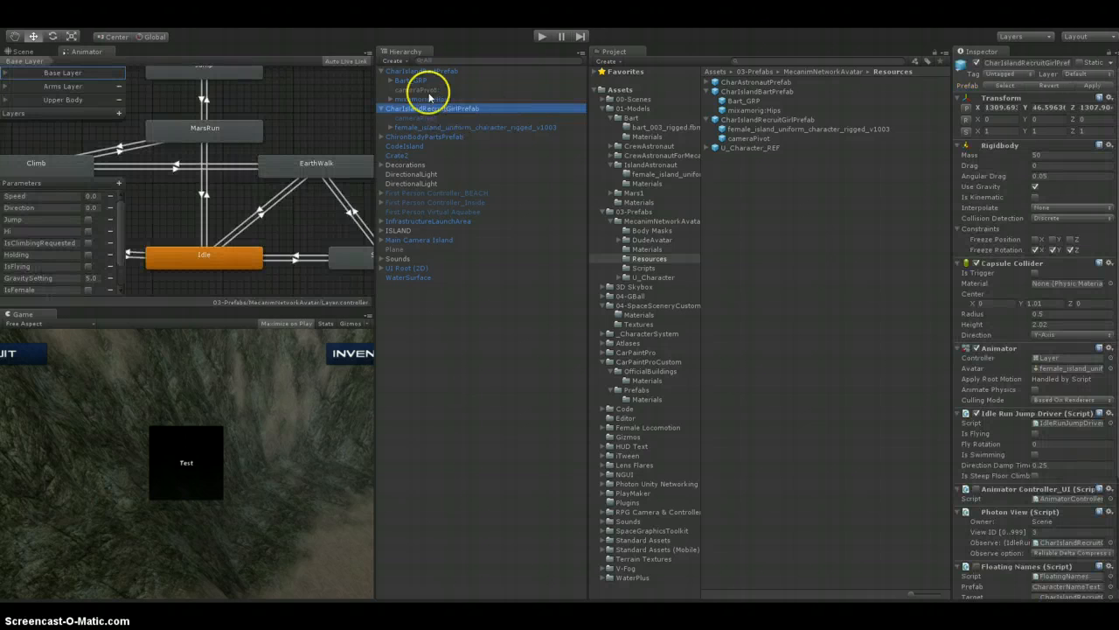
{"action": "left_click", "coordinate": [415, 71]}
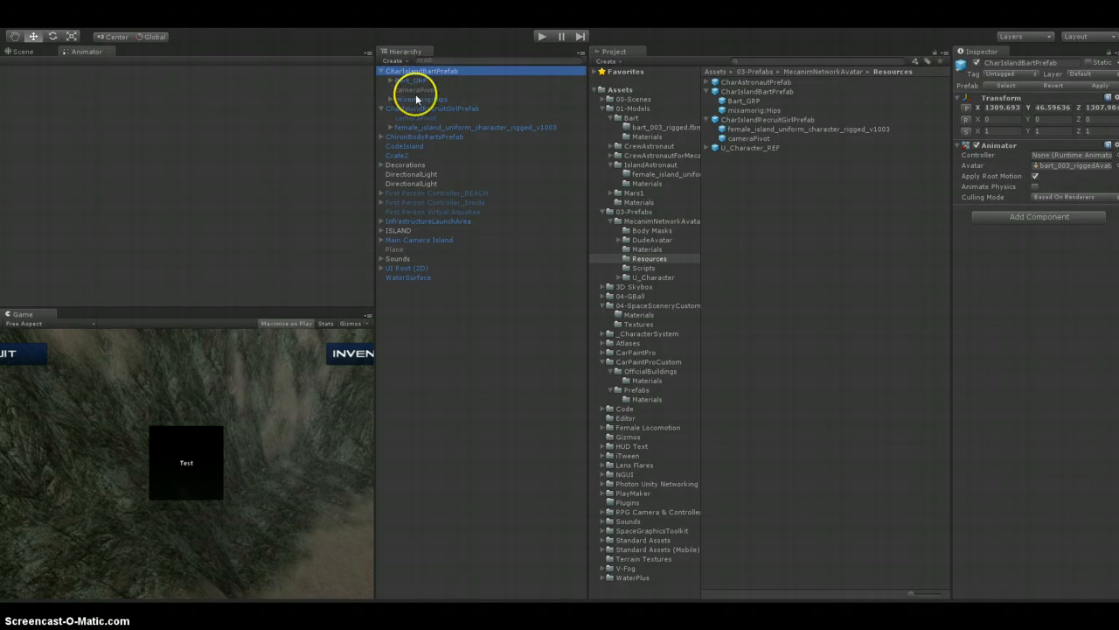
{"action": "left_click", "coordinate": [419, 109]}
{"action": "left_click", "coordinate": [428, 72]}
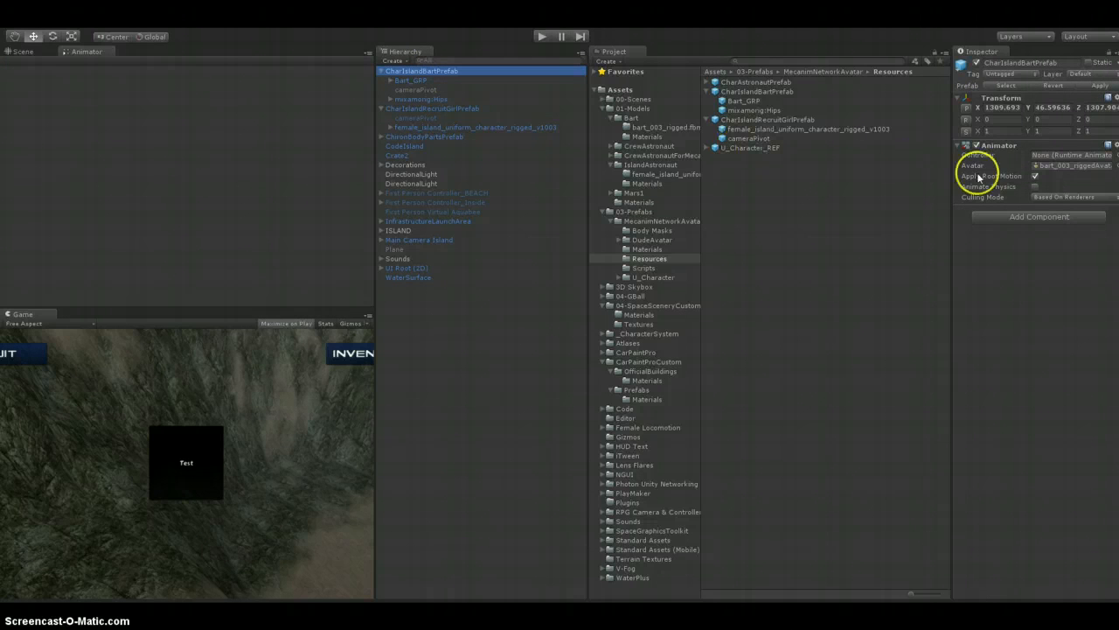
{"action": "left_click", "coordinate": [418, 108]}
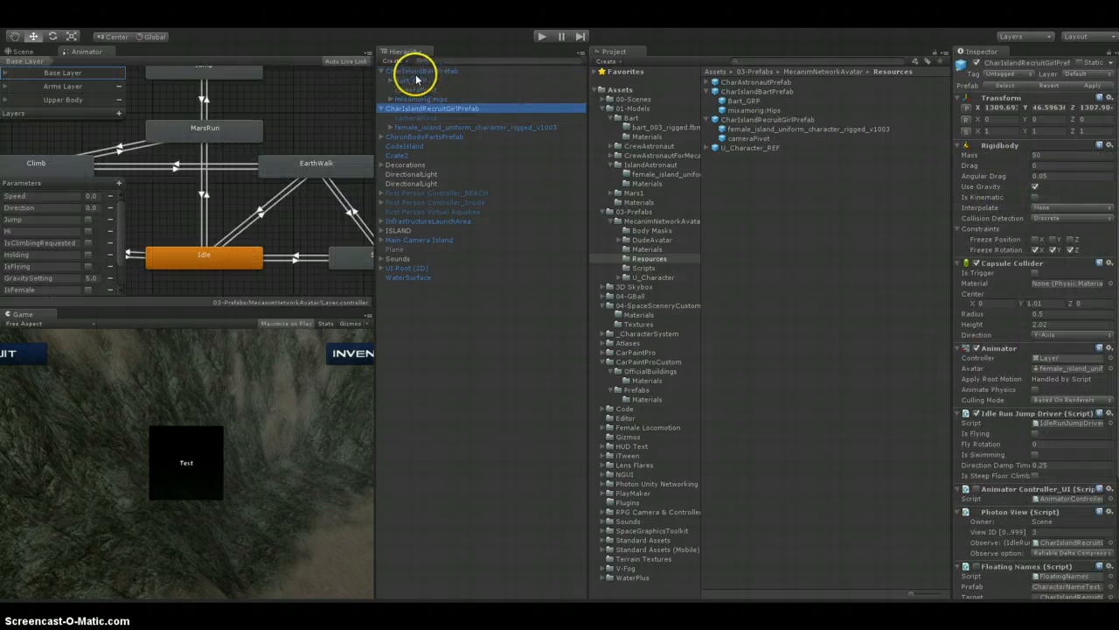
{"action": "left_click", "coordinate": [416, 74]}
{"action": "left_click", "coordinate": [423, 108]}
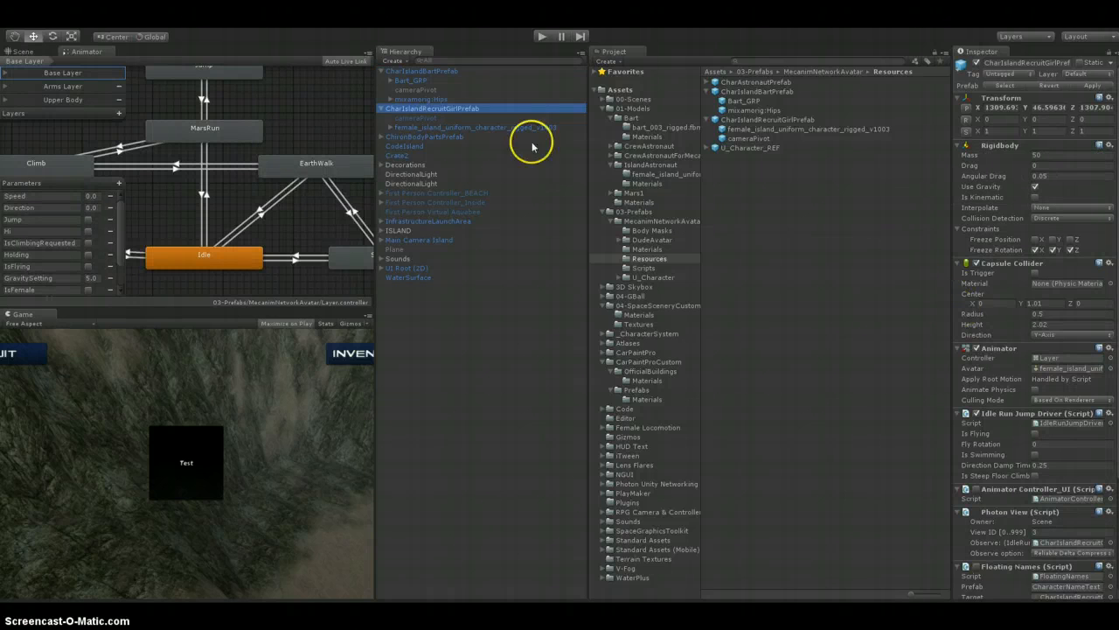
Collapse the components of CharIslandRecruitGirlPrefab from Rigidbody through Bubble Chat to get a compact component list
{"action": "left_click", "coordinate": [1072, 147]}
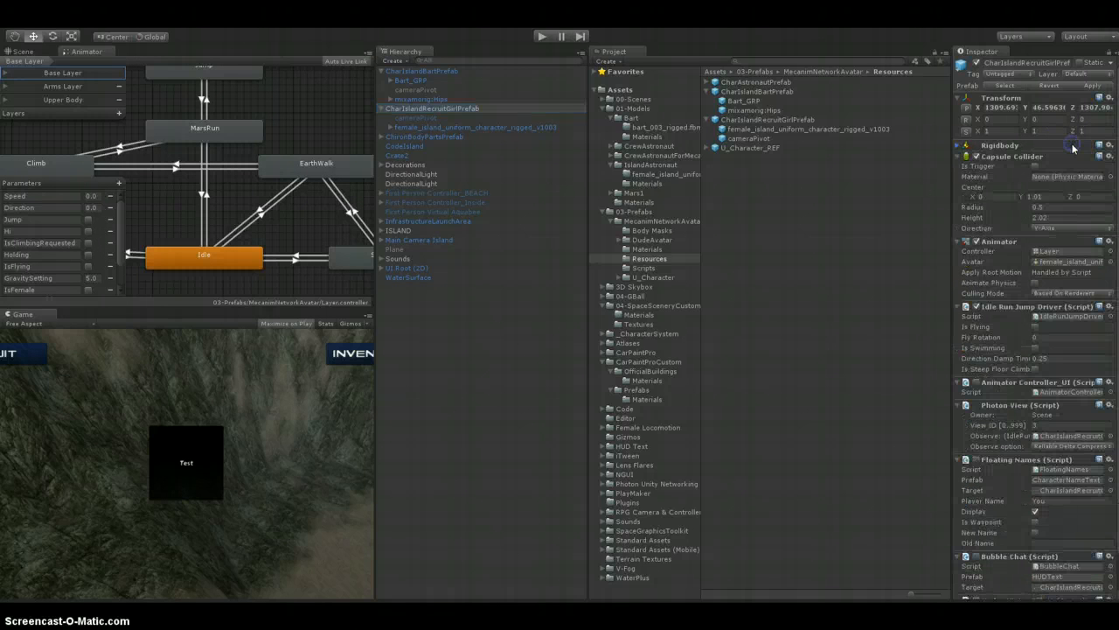
{"action": "left_click", "coordinate": [960, 156]}
{"action": "left_click", "coordinate": [959, 167]}
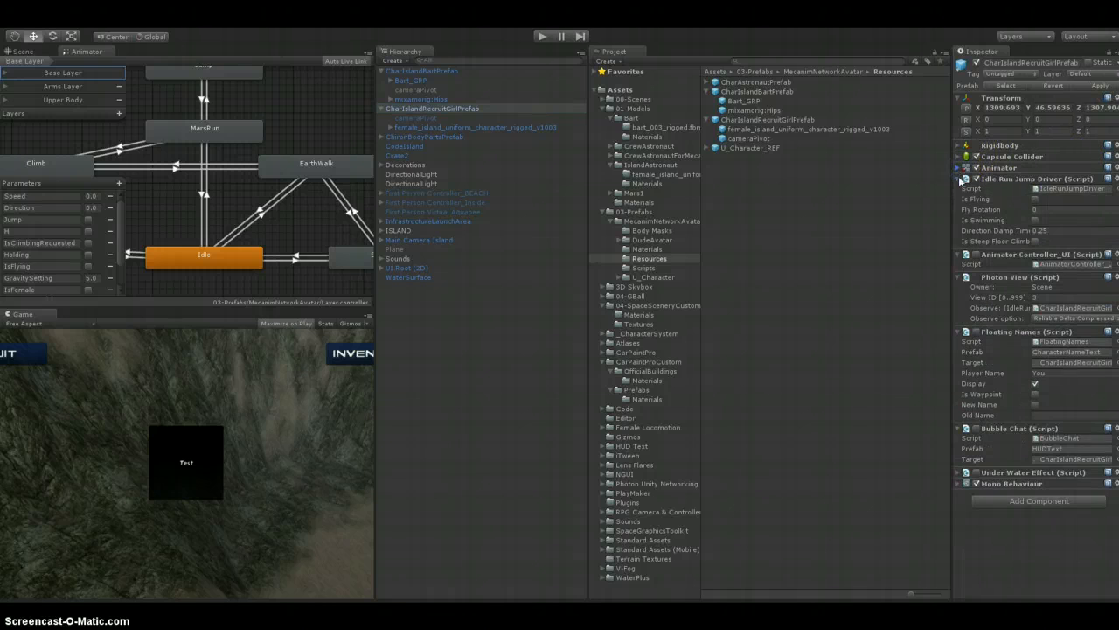
{"action": "left_click", "coordinate": [959, 179]}
{"action": "left_click", "coordinate": [960, 190]}
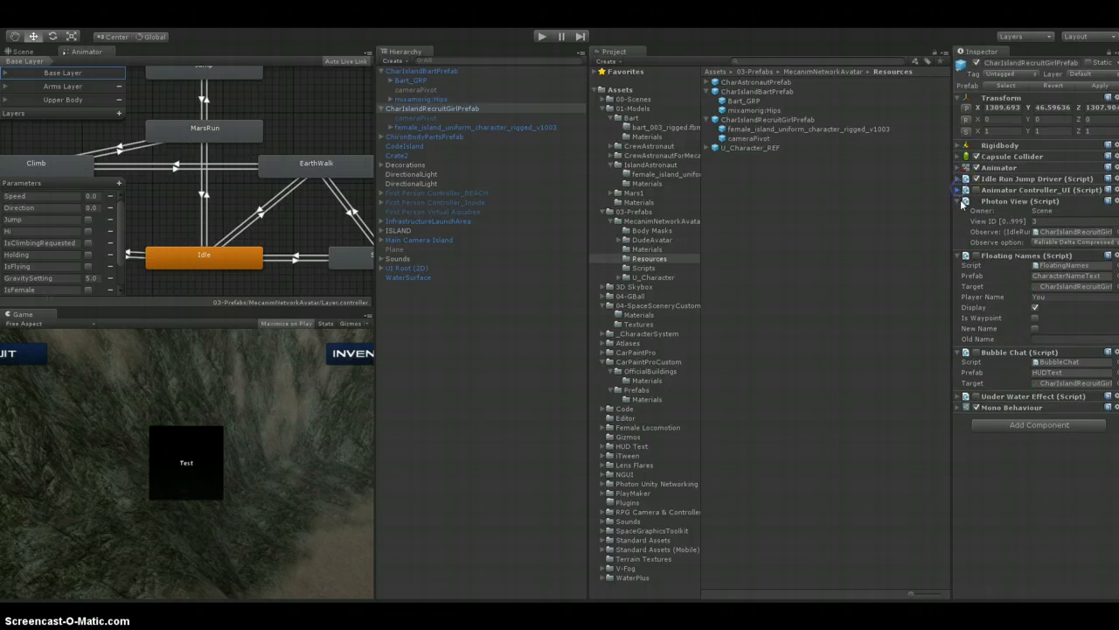
{"action": "left_click", "coordinate": [959, 201]}
{"action": "left_click", "coordinate": [960, 212]}
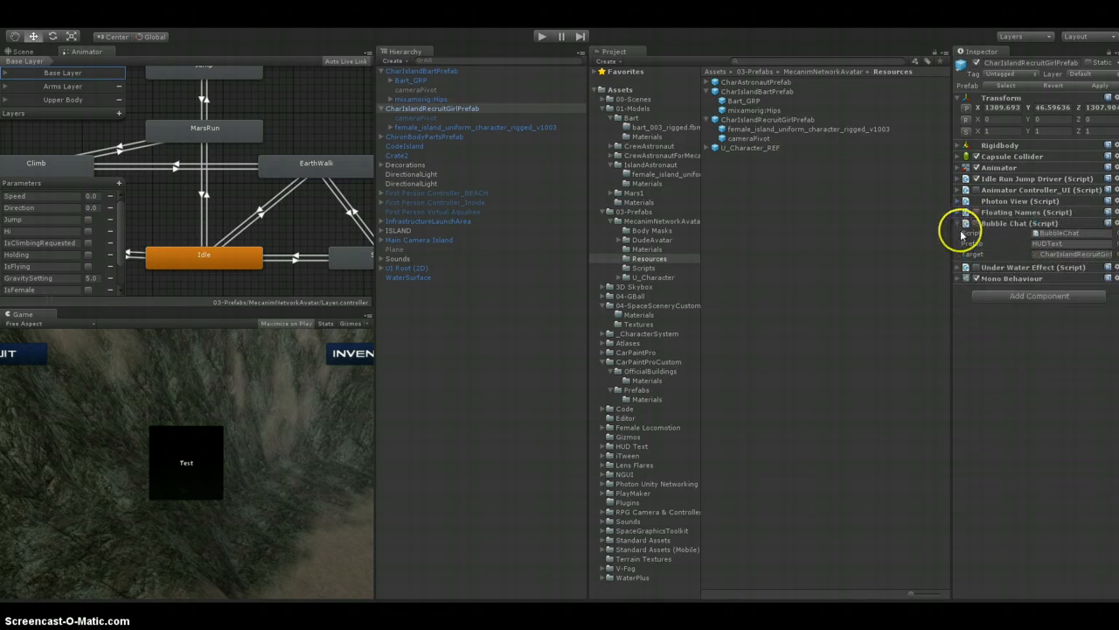
{"action": "left_click", "coordinate": [960, 224]}
Delete the CharIslandBartPrefab instance from the scene Hierarchy
{"action": "left_click", "coordinate": [455, 112]}
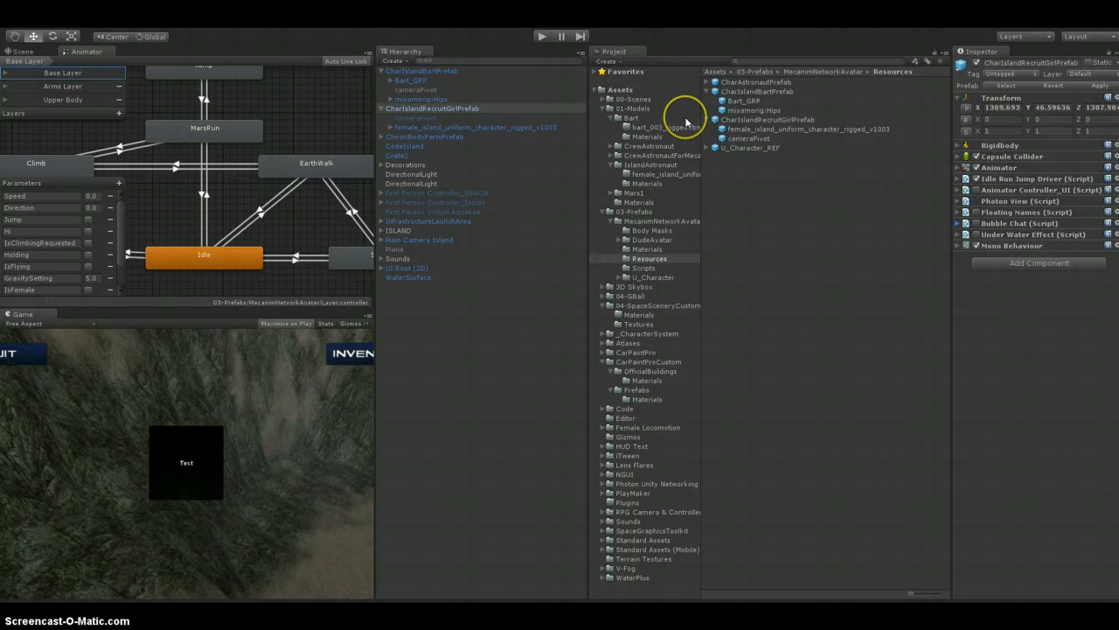
{"action": "left_click", "coordinate": [442, 72]}
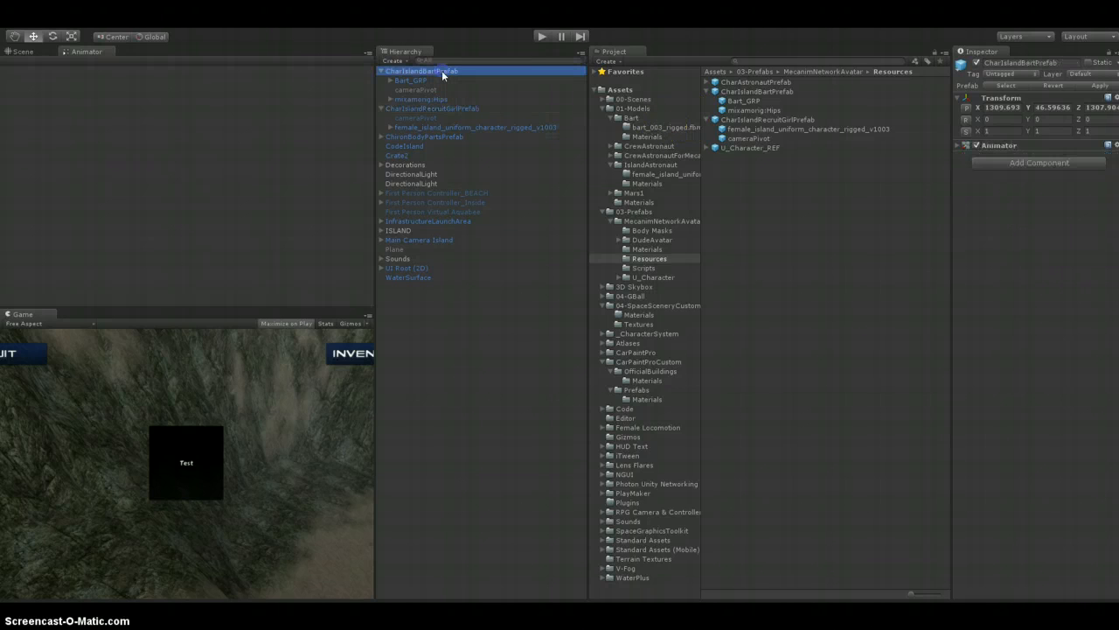
{"action": "right_click", "coordinate": [443, 72]}
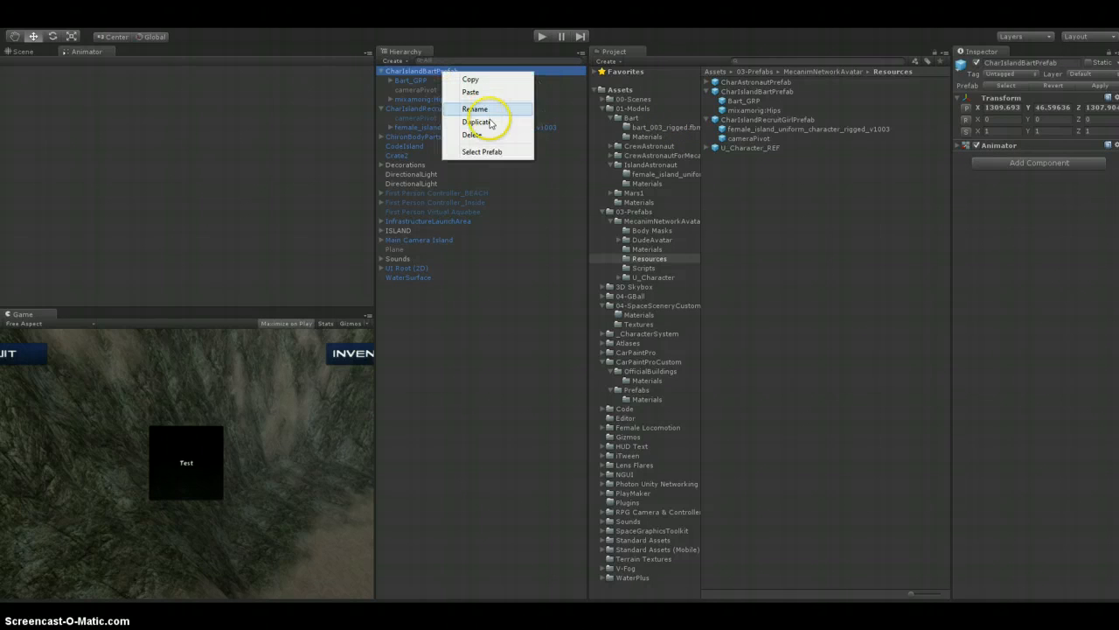
{"action": "left_click", "coordinate": [492, 136]}
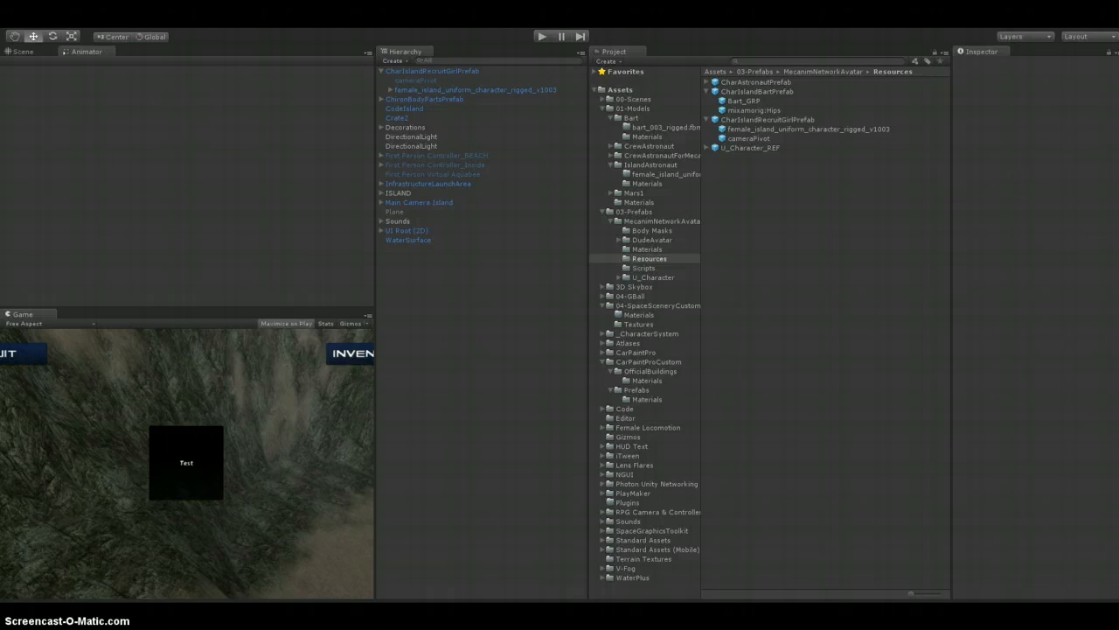
{"action": "left_click", "coordinate": [441, 73]}
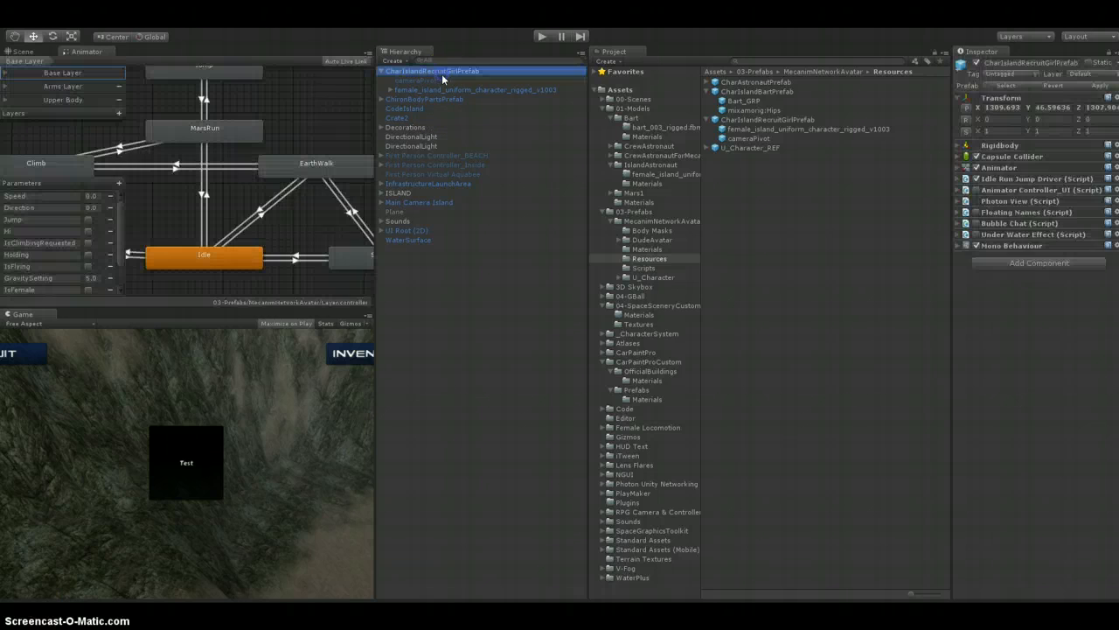
Delete the CharIslandBartPrefab asset from the MecanimNetworkAvatar/Resources folder, accepting the permanent deletion
{"action": "left_click", "coordinate": [756, 91]}
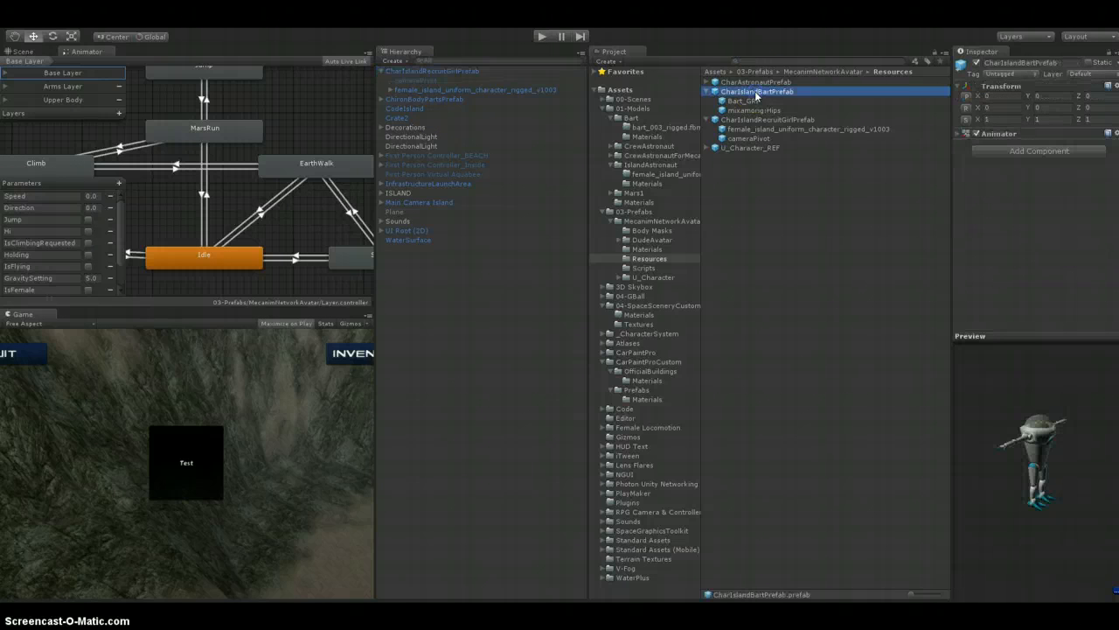
{"action": "right_click", "coordinate": [755, 91]}
{"action": "left_click", "coordinate": [786, 155]}
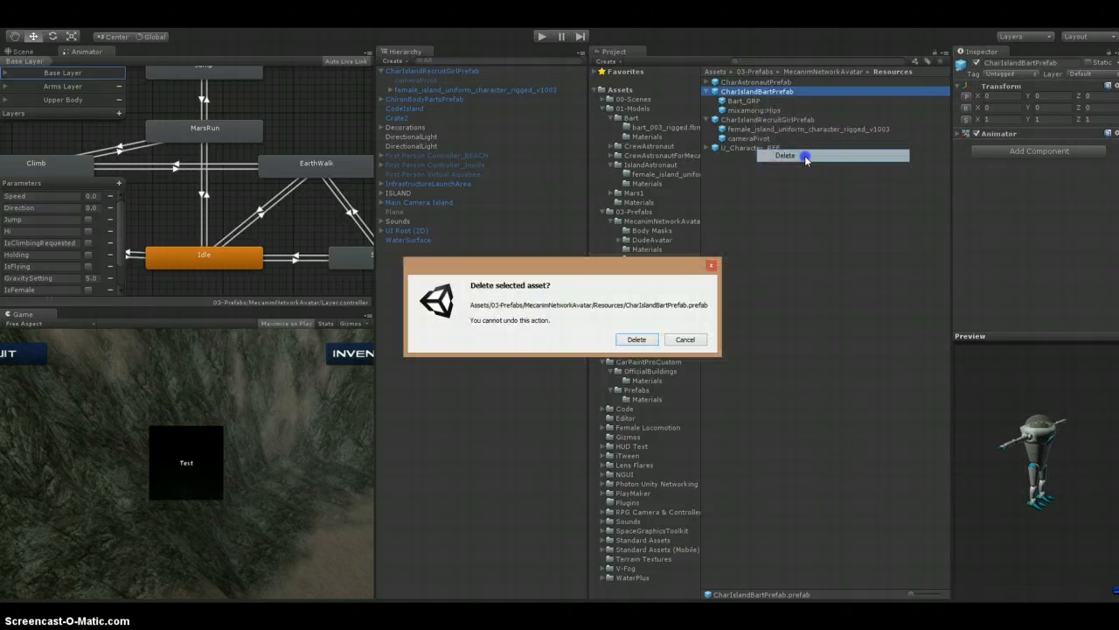
{"action": "left_click", "coordinate": [638, 334]}
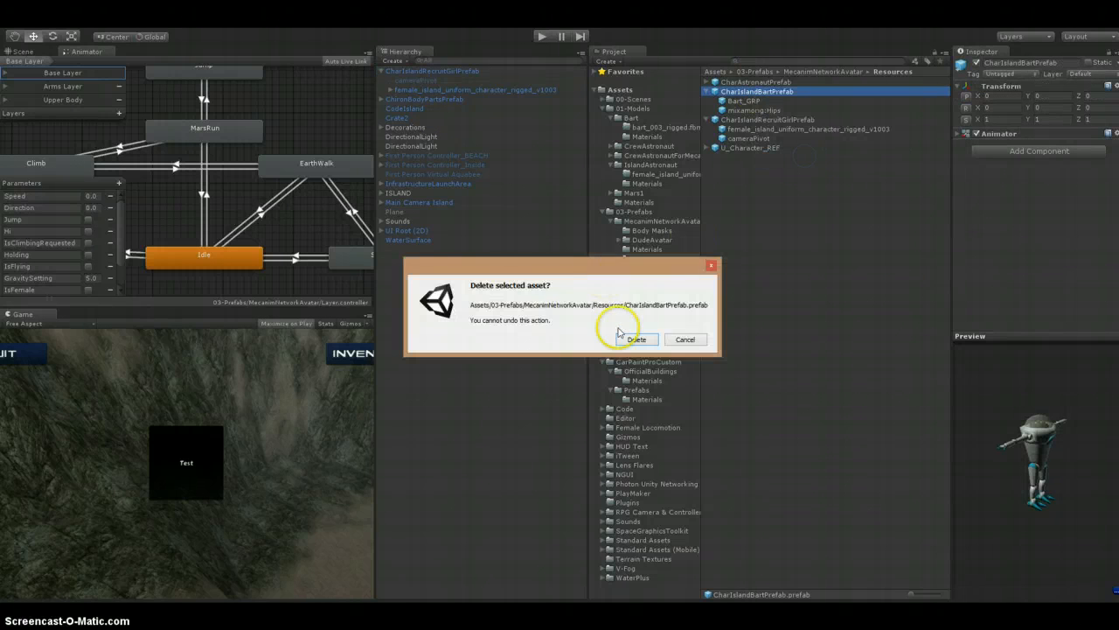
Duplicate CharIslandRecruitGirlPrefab in the Hierarchy and save the duplicate as a new prefab in the Resources folder
{"action": "left_click", "coordinate": [440, 69]}
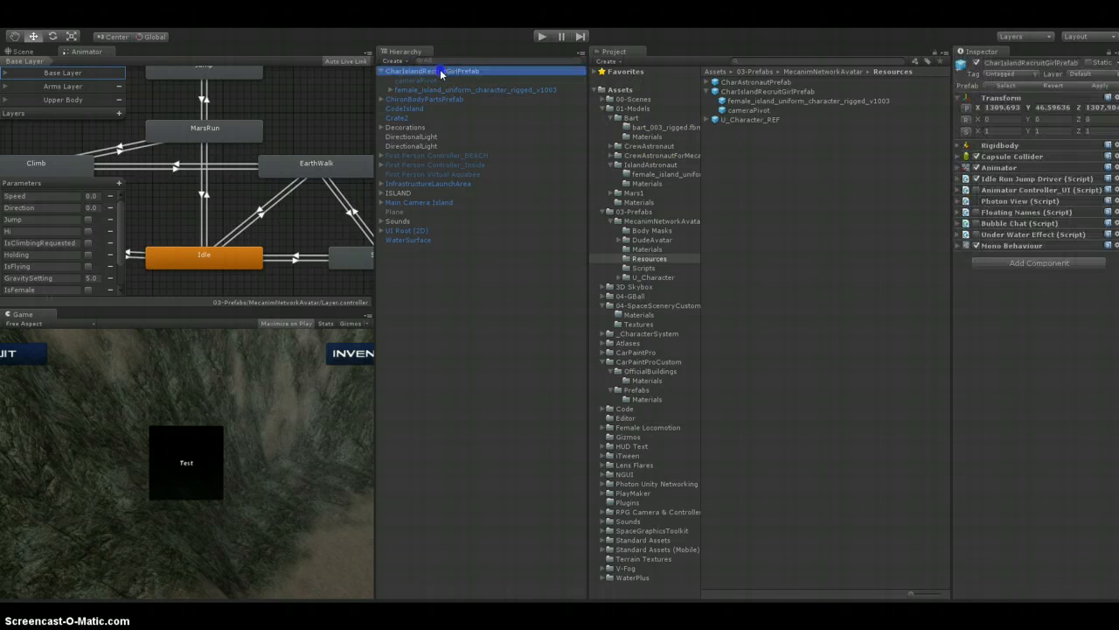
{"action": "right_click", "coordinate": [443, 71]}
{"action": "left_click", "coordinate": [495, 125]}
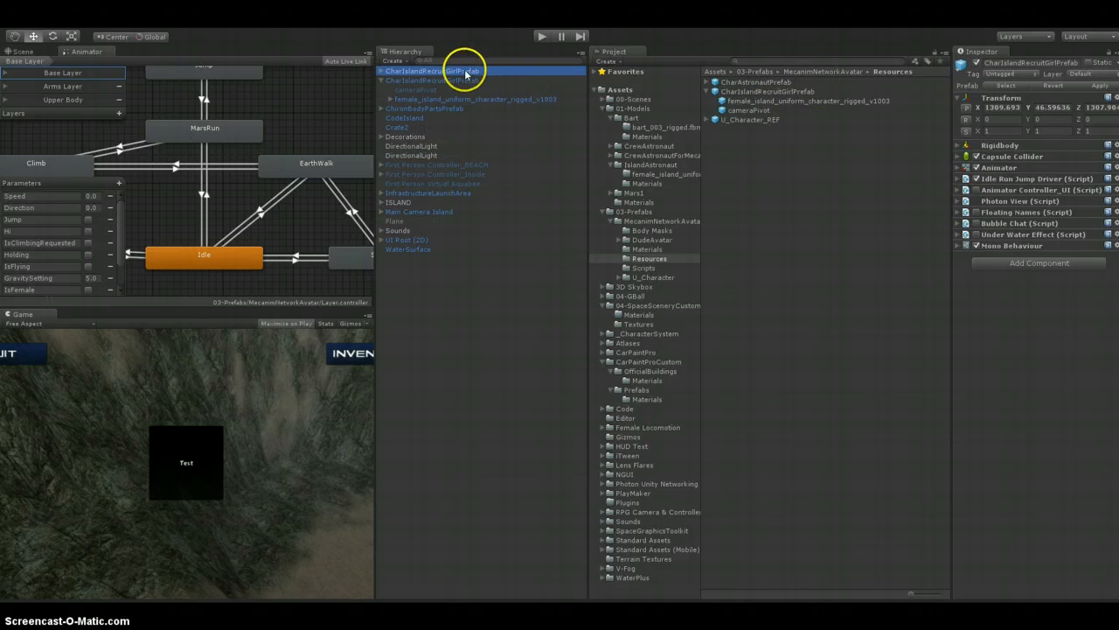
{"action": "left_click_drag", "start_coordinate": [467, 70], "coordinate": [774, 175]}
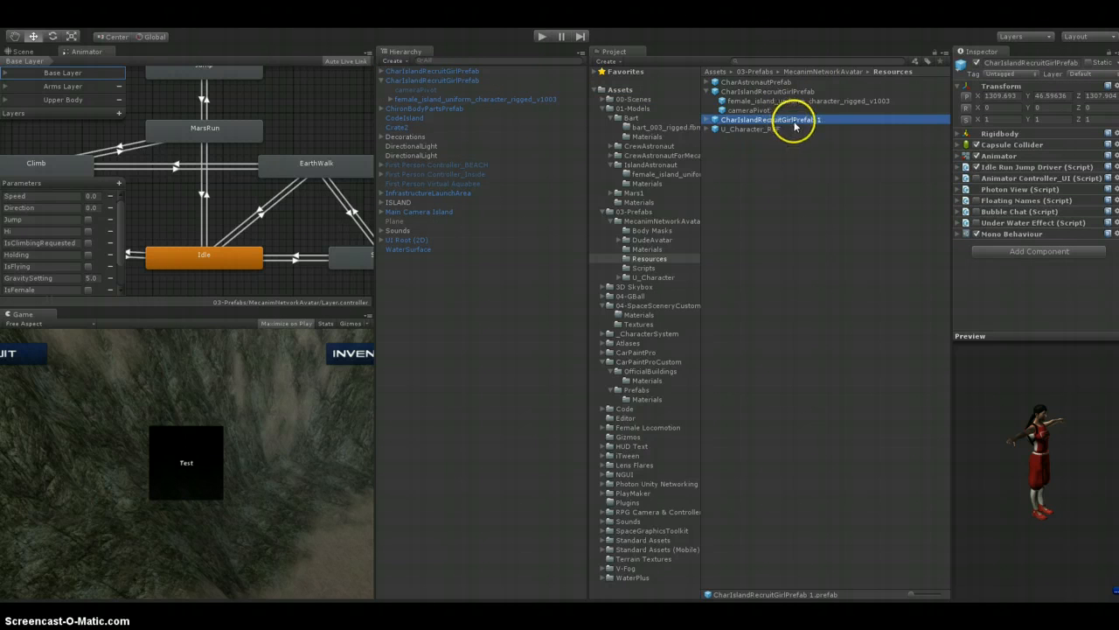
Rename the new prefab asset in Resources as CharIslandBart
{"action": "left_click", "coordinate": [796, 124]}
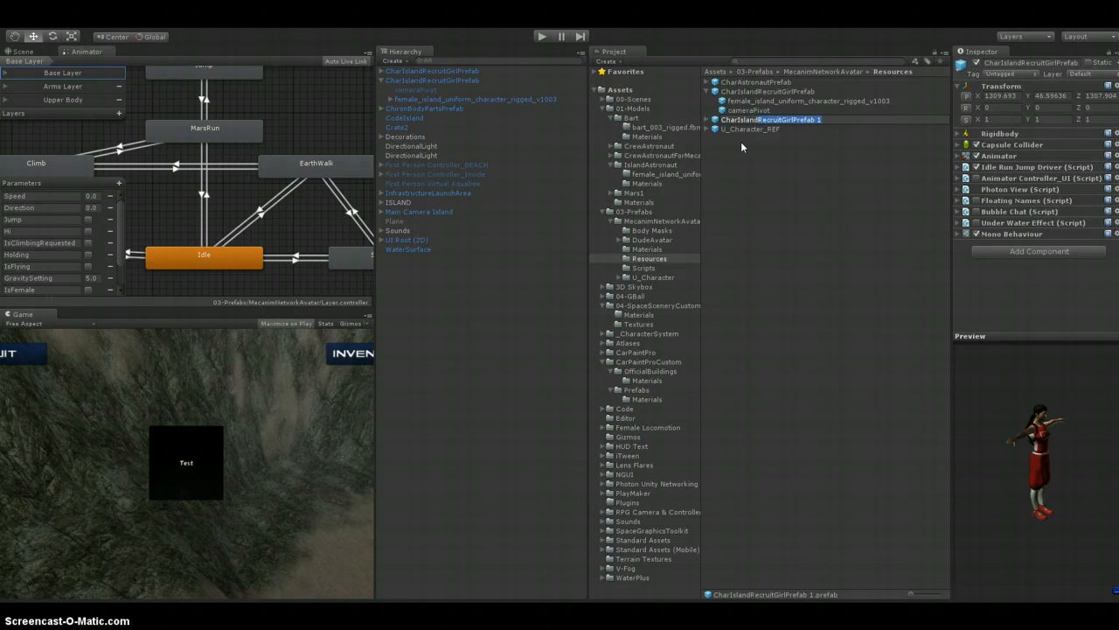
{"action": "type", "text": "Bart"}
{"action": "left_click", "coordinate": [774, 162]}
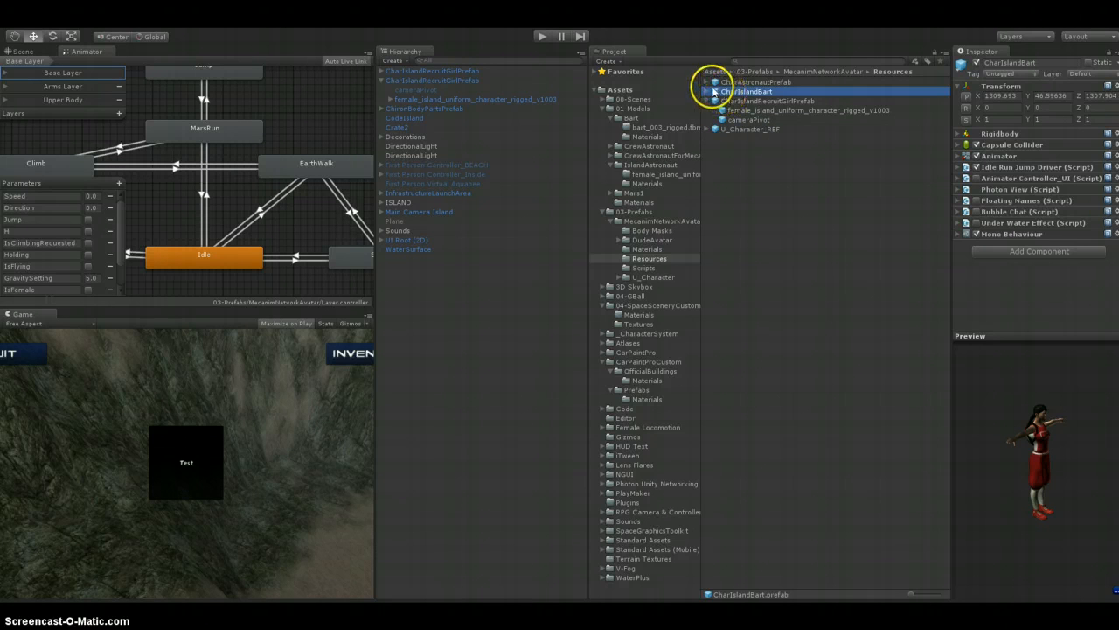
Examine the children of the CharIslandBart prefab asset and of the duplicated CharIslandRecruitGirlPrefab in the Hierarchy
{"action": "left_click", "coordinate": [706, 90]}
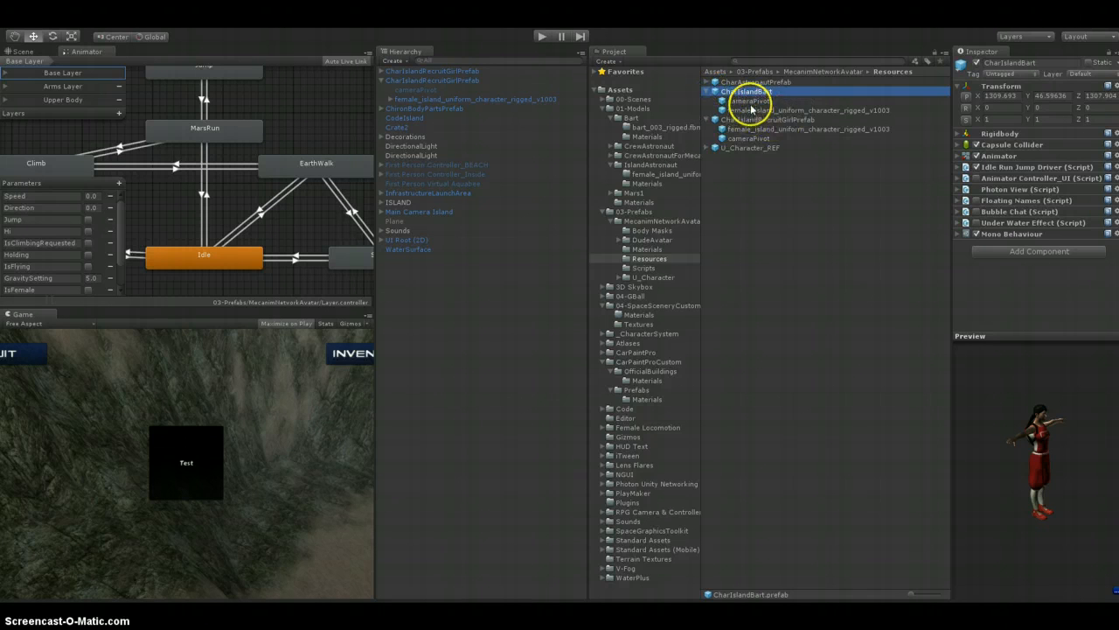
{"action": "left_click", "coordinate": [785, 111]}
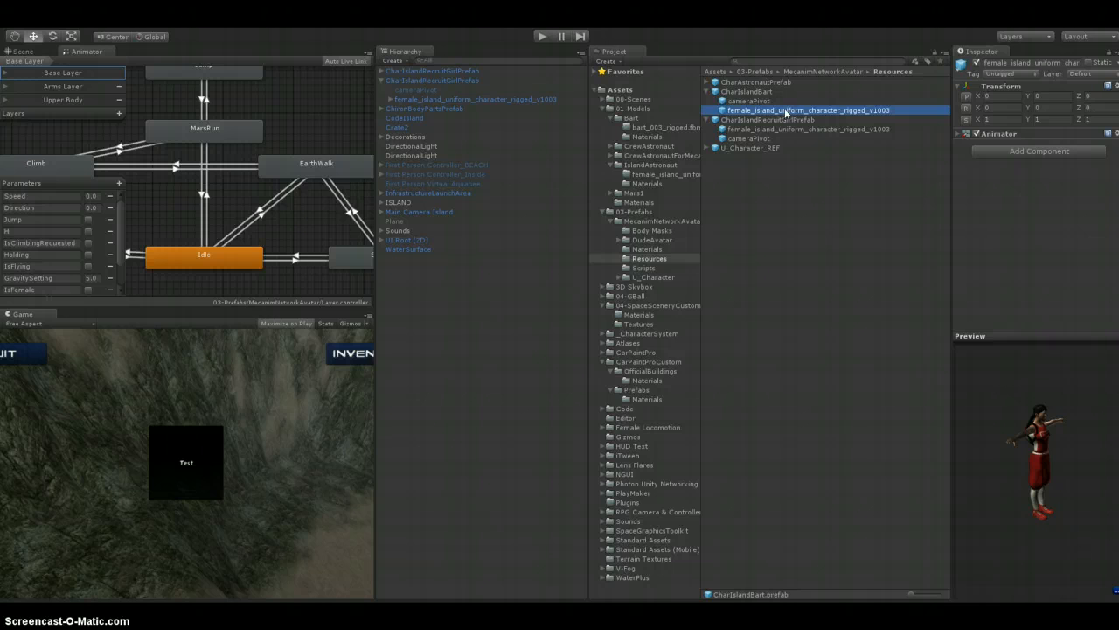
{"action": "left_click", "coordinate": [381, 71]}
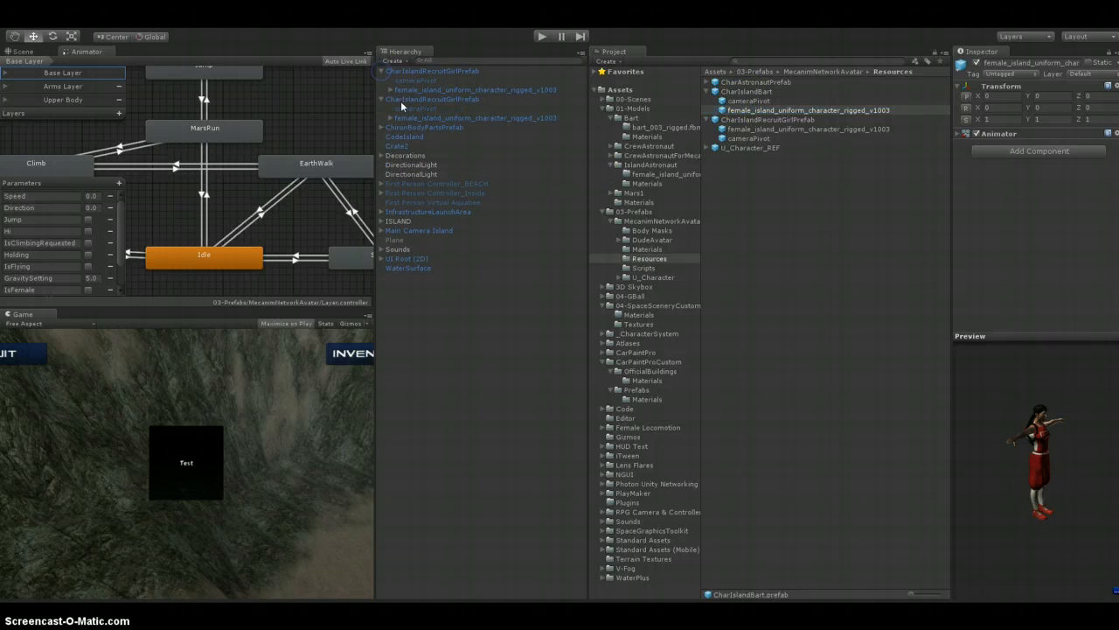
{"action": "left_click", "coordinate": [461, 71]}
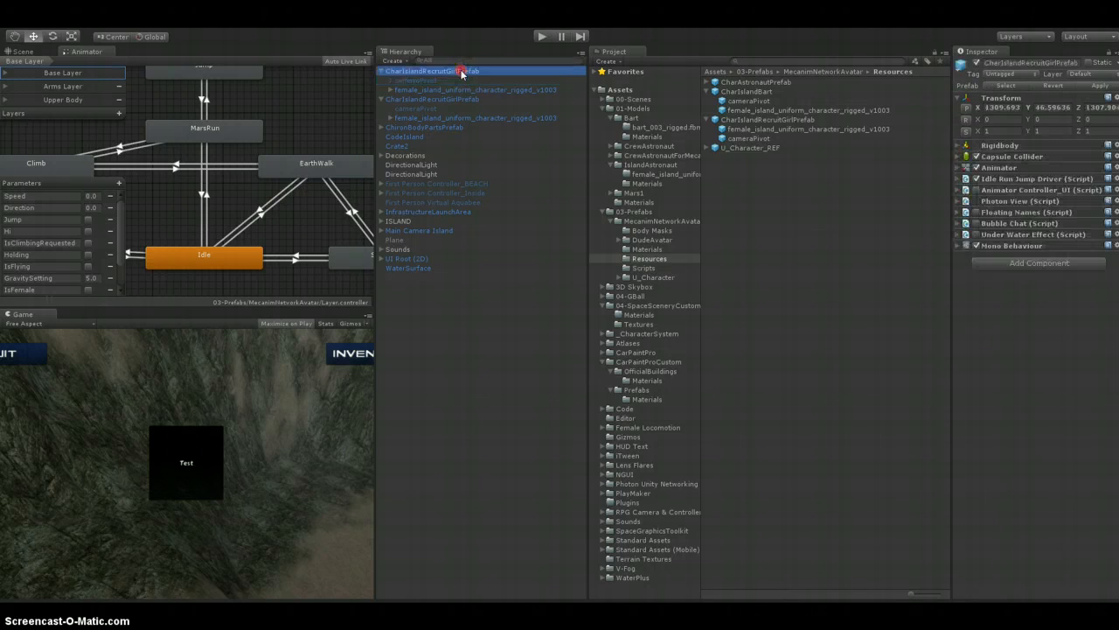
Delete the duplicated CharIslandRecruitGirlPrefab from the Hierarchy and place an instance of the CharIslandBart prefab in the scene
{"action": "right_click", "coordinate": [462, 72]}
{"action": "left_click", "coordinate": [505, 135]}
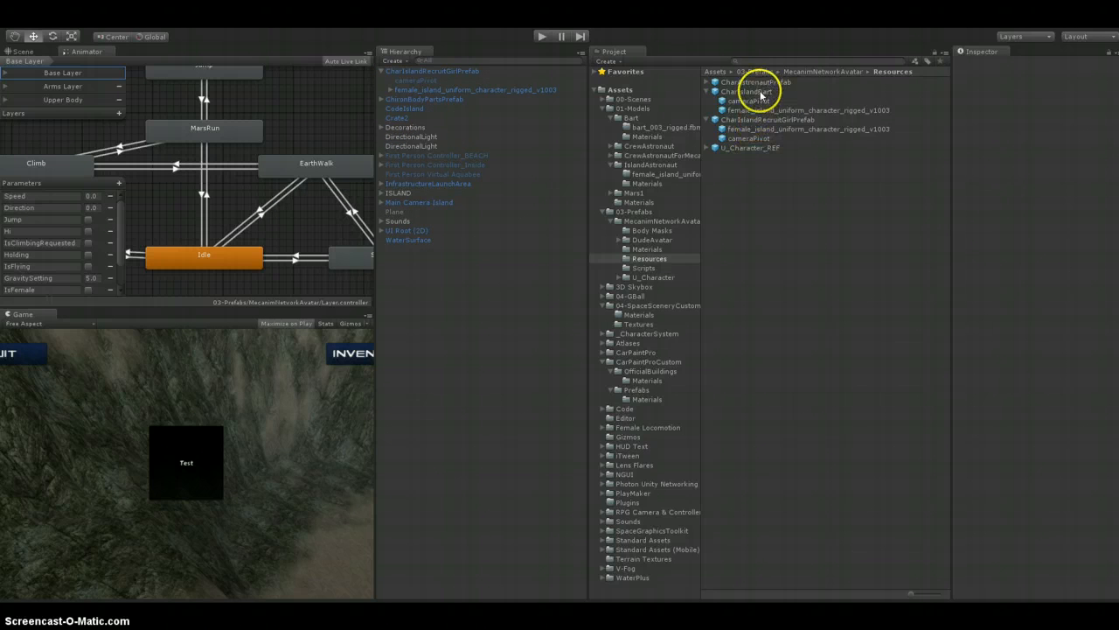
{"action": "left_click_drag", "start_coordinate": [501, 328], "coordinate": [454, 280]}
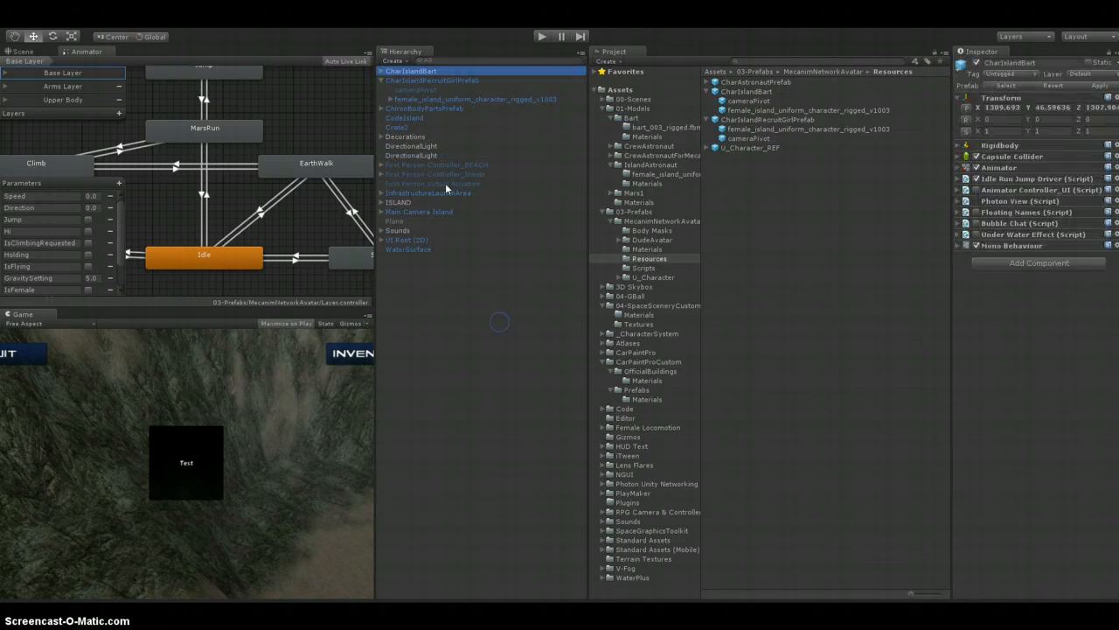
Compare the nested female_island_uniform_character_rigged_v1003 models inside CharIslandBart and CharIslandRecruitGirlPrefab in the Hierarchy
{"action": "left_click", "coordinate": [381, 72]}
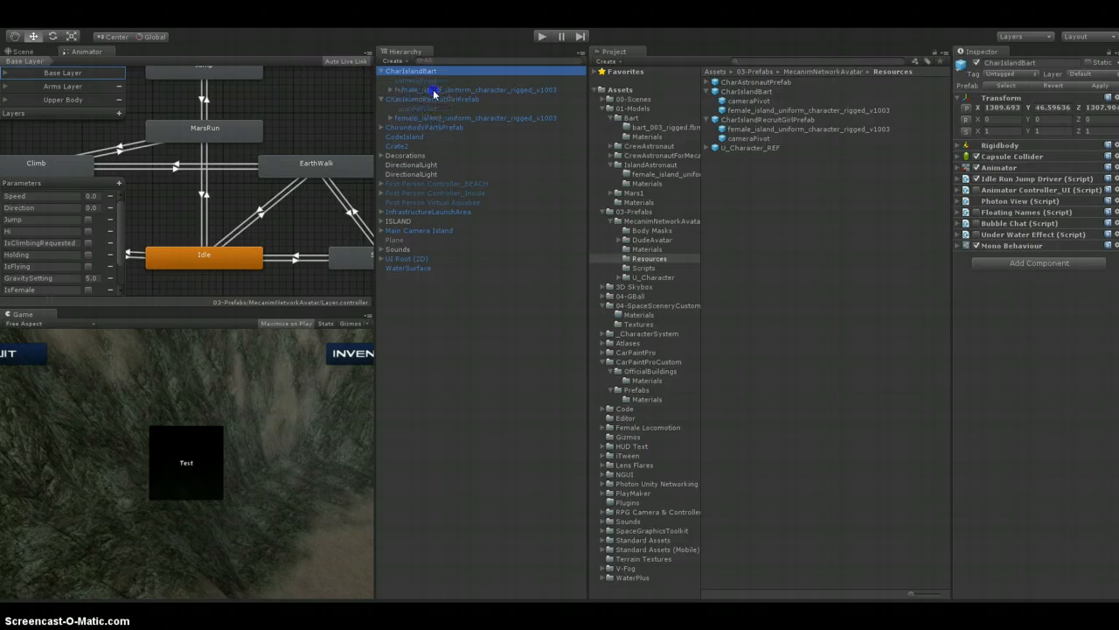
{"action": "left_click", "coordinate": [427, 91]}
{"action": "left_click", "coordinate": [391, 90]}
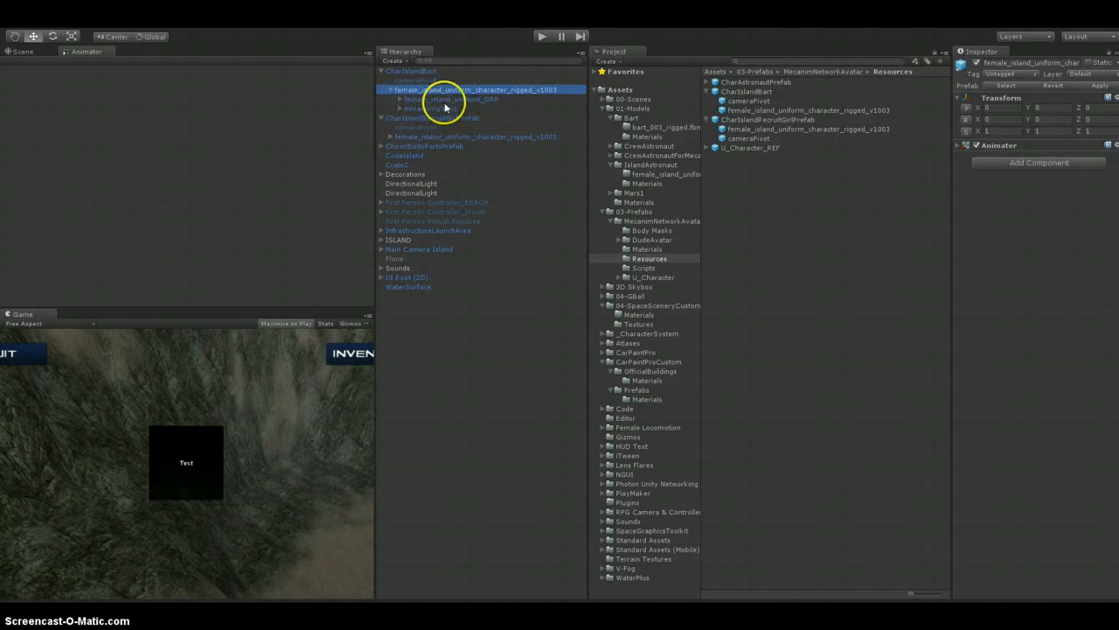
{"action": "left_click", "coordinate": [390, 137]}
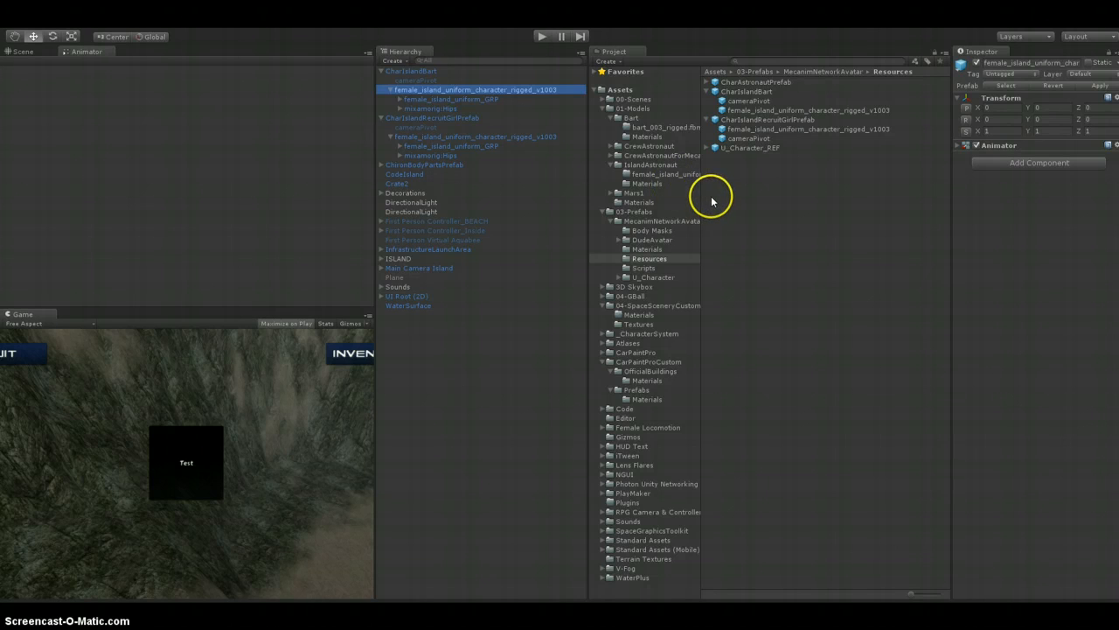
{"action": "left_click", "coordinate": [417, 72]}
{"action": "right_click", "coordinate": [417, 72]}
{"action": "left_click", "coordinate": [417, 72]}
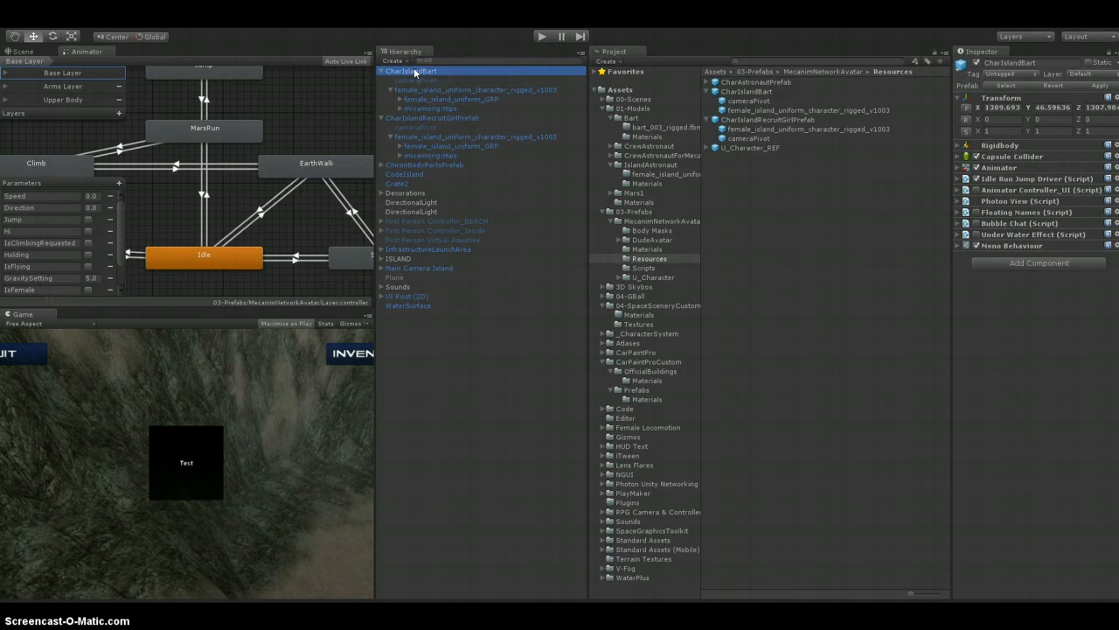
Create an empty game object named Bart_Rigged and make it a child of CharIslandBart
{"action": "left_click", "coordinate": [497, 323]}
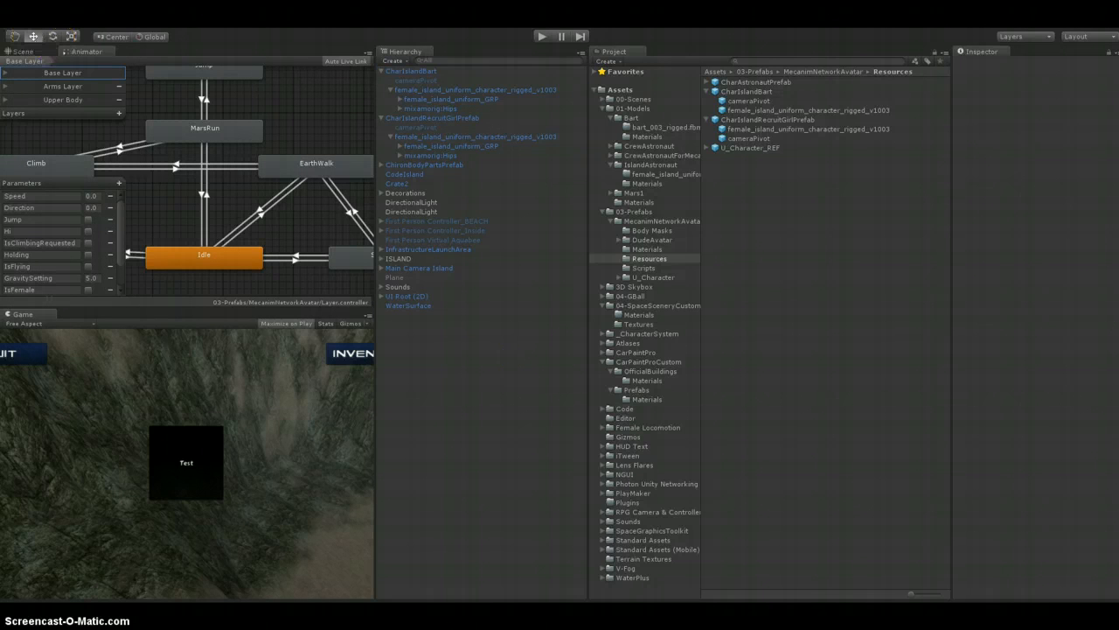
{"action": "left_click", "coordinate": [53, 22]}
{"action": "mouse_move", "coordinate": [29, 21]}
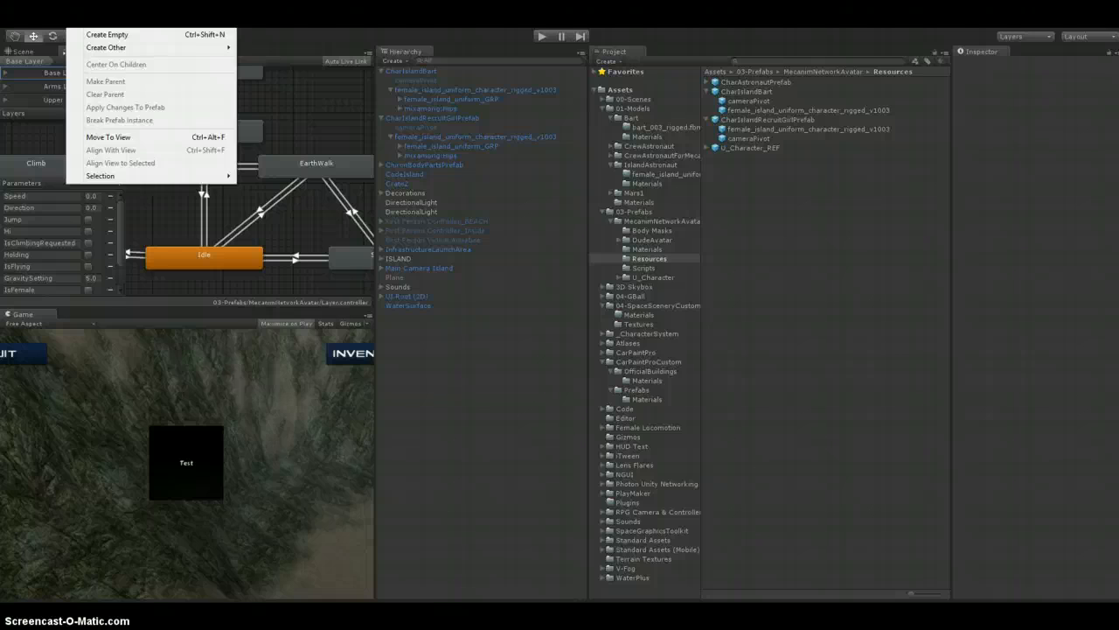
{"action": "left_click", "coordinate": [107, 36]}
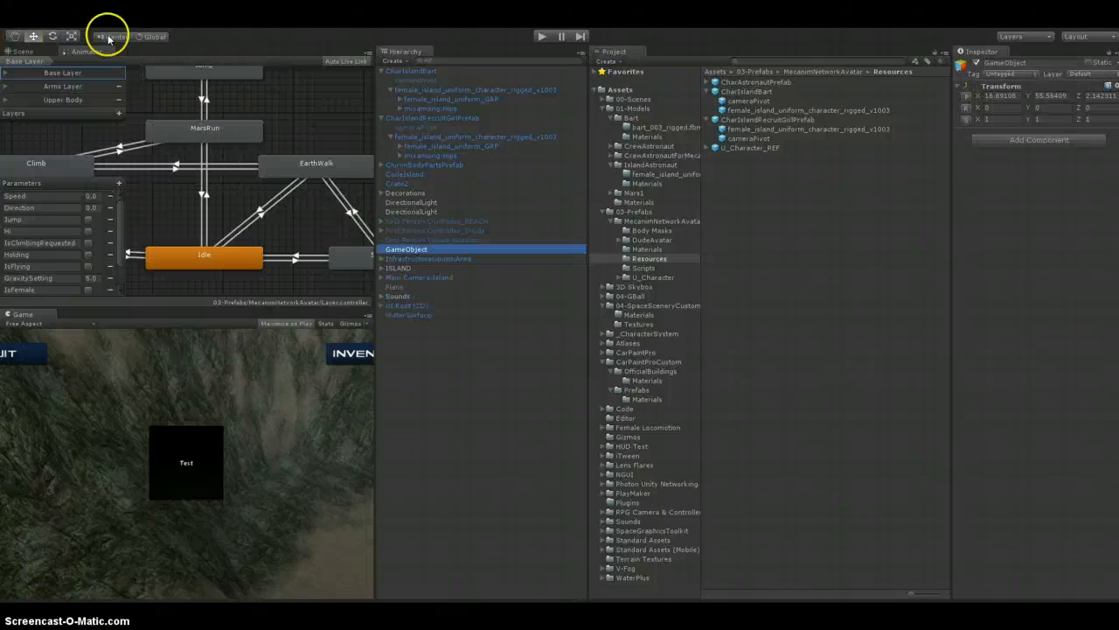
{"action": "left_click", "coordinate": [448, 250]}
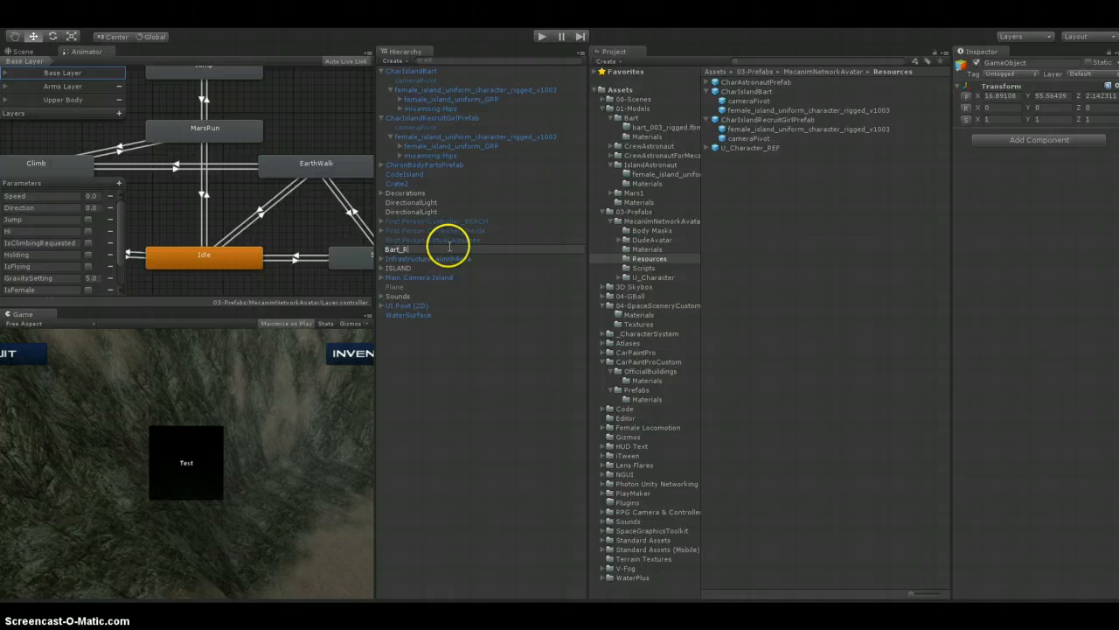
{"action": "left_click", "coordinate": [495, 493]}
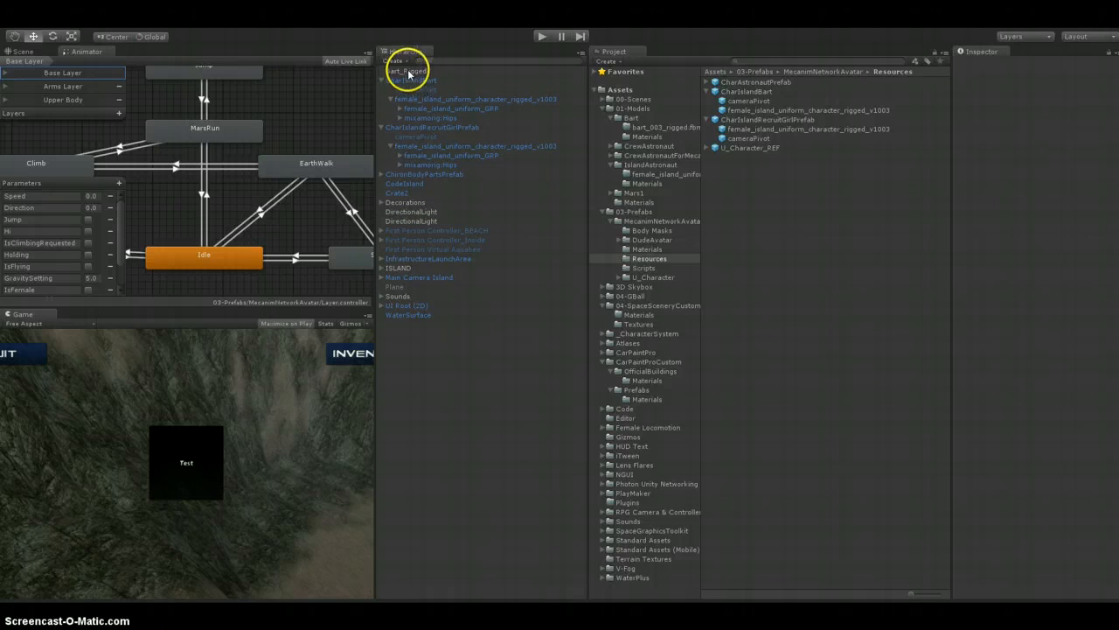
{"action": "left_click_drag", "start_coordinate": [405, 70], "coordinate": [433, 84]}
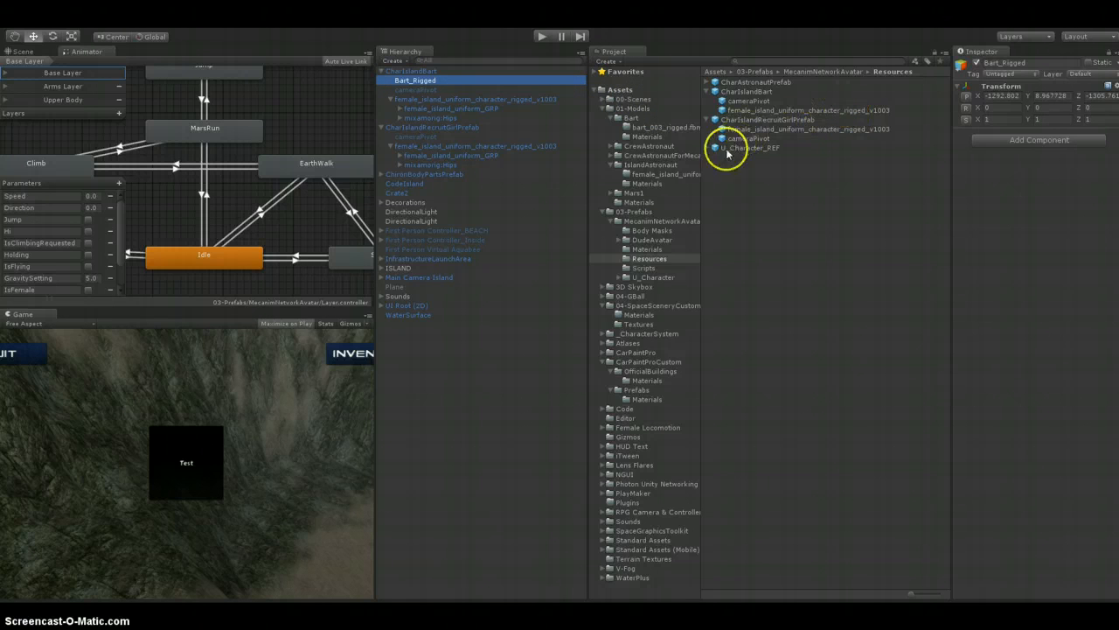
Search the project assets for "bart"
{"action": "left_click", "coordinate": [790, 62]}
{"action": "type", "text": "b"}
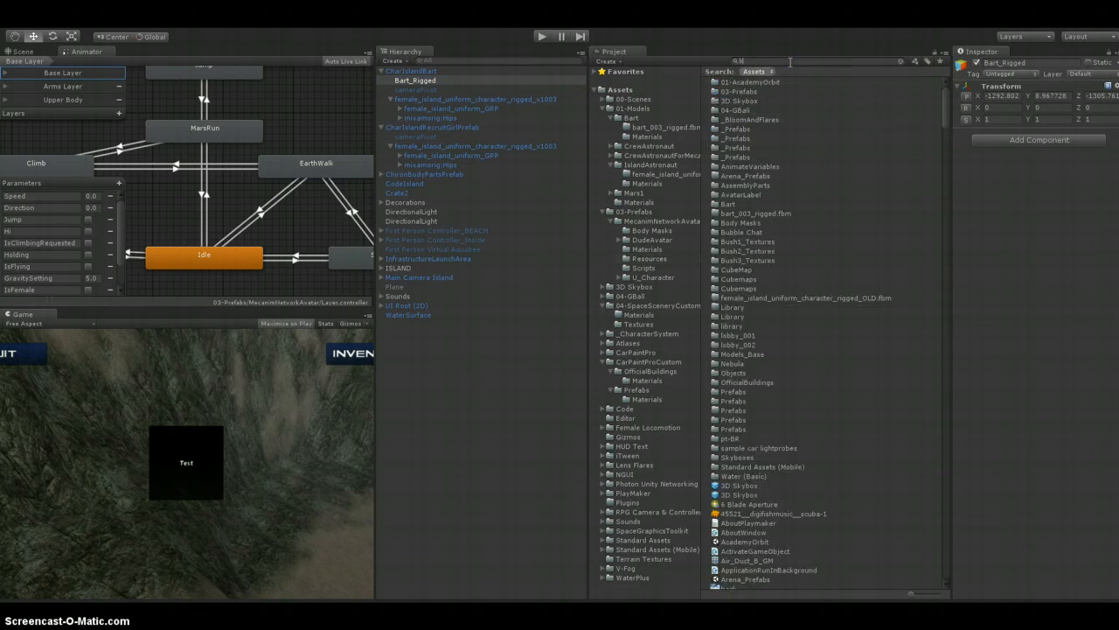
{"action": "type", "text": "art"}
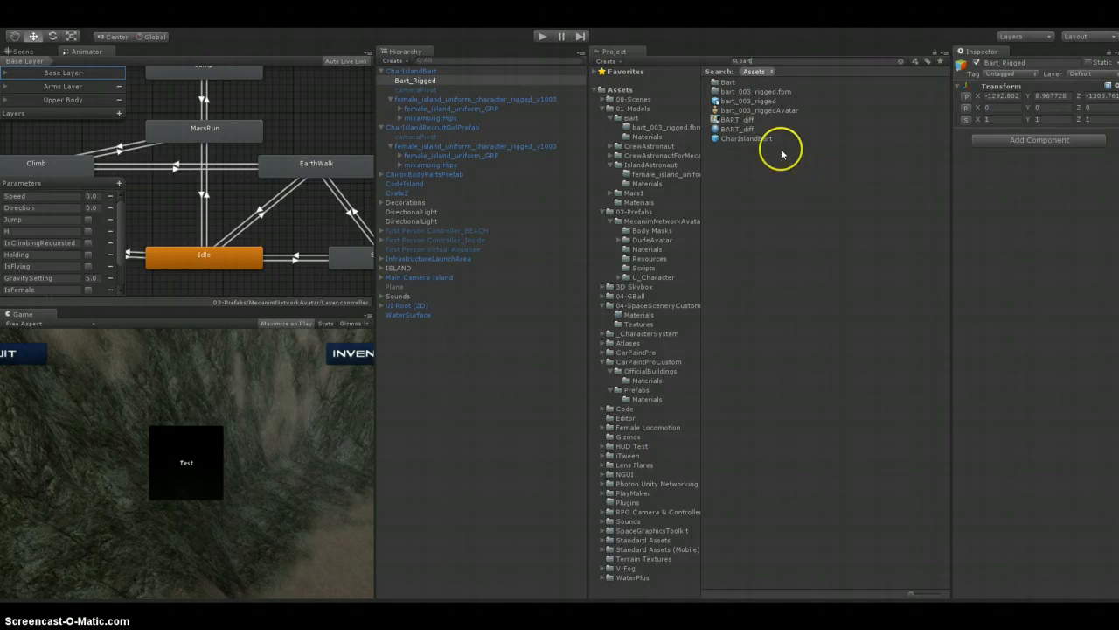
Place the bart_003_rigged model at the root of the Hierarchy, check its children, and delete it again
{"action": "left_click", "coordinate": [749, 102]}
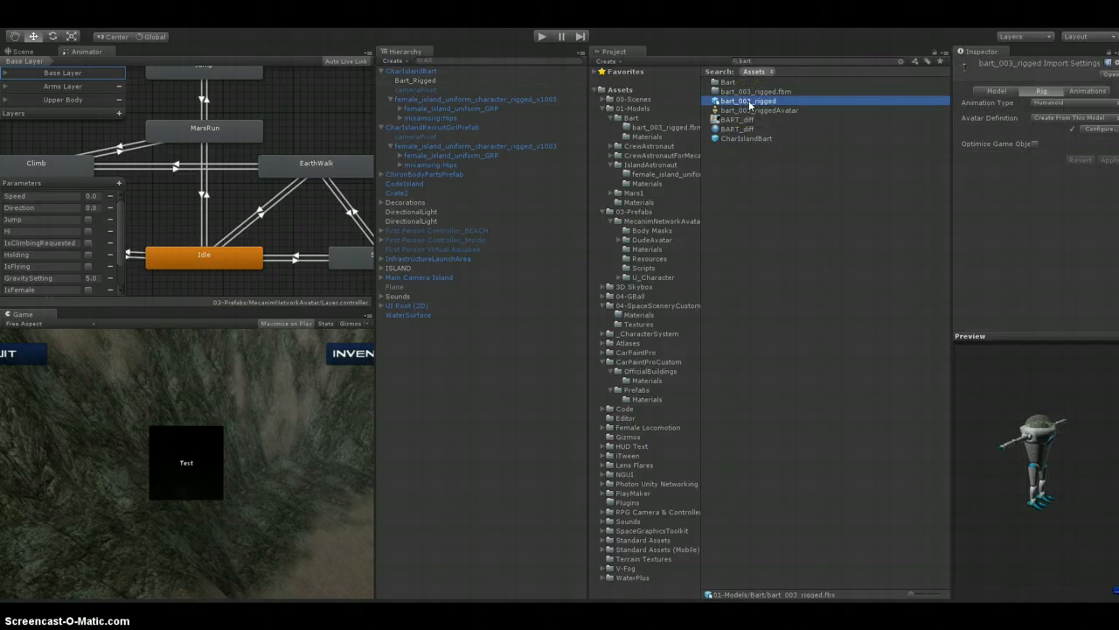
{"action": "left_click_drag", "start_coordinate": [734, 153], "coordinate": [445, 149]}
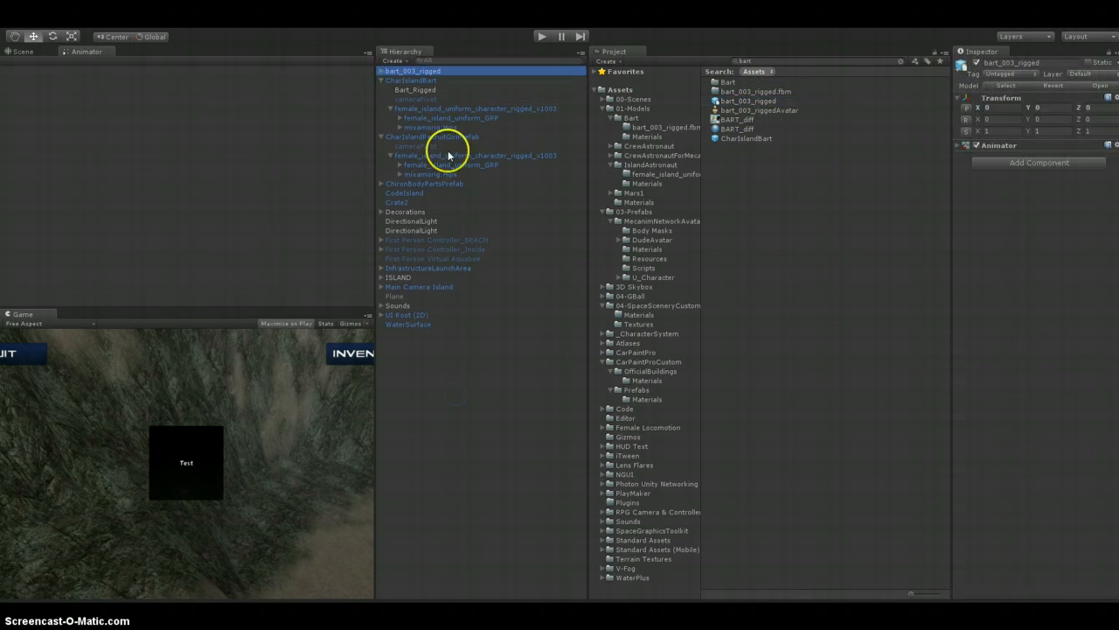
{"action": "left_click", "coordinate": [381, 71]}
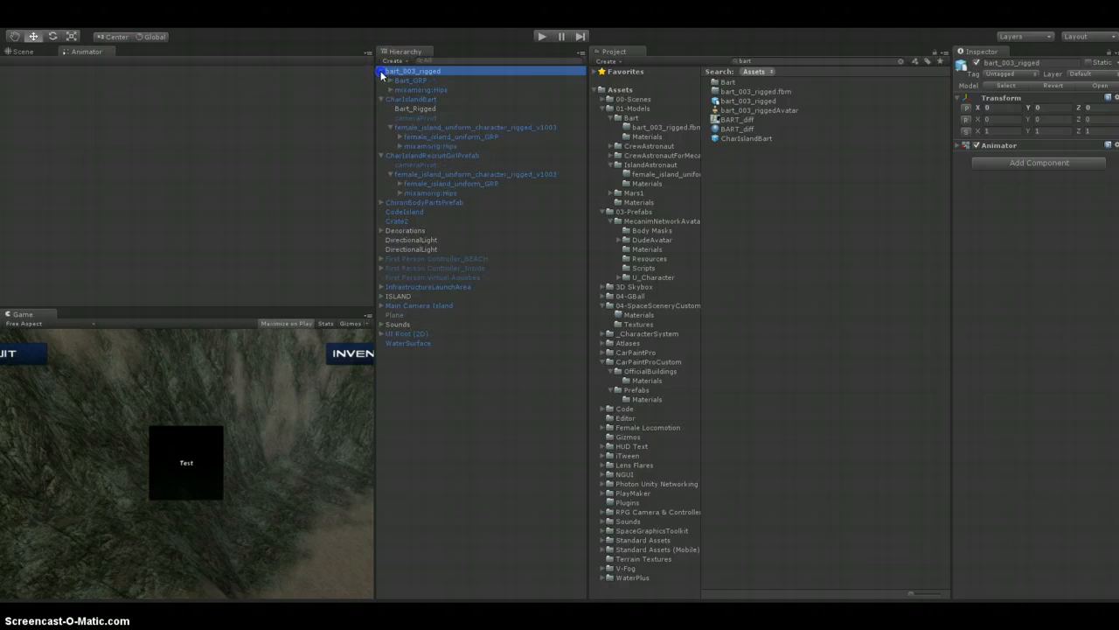
{"action": "left_click", "coordinate": [382, 72]}
{"action": "right_click", "coordinate": [425, 72]}
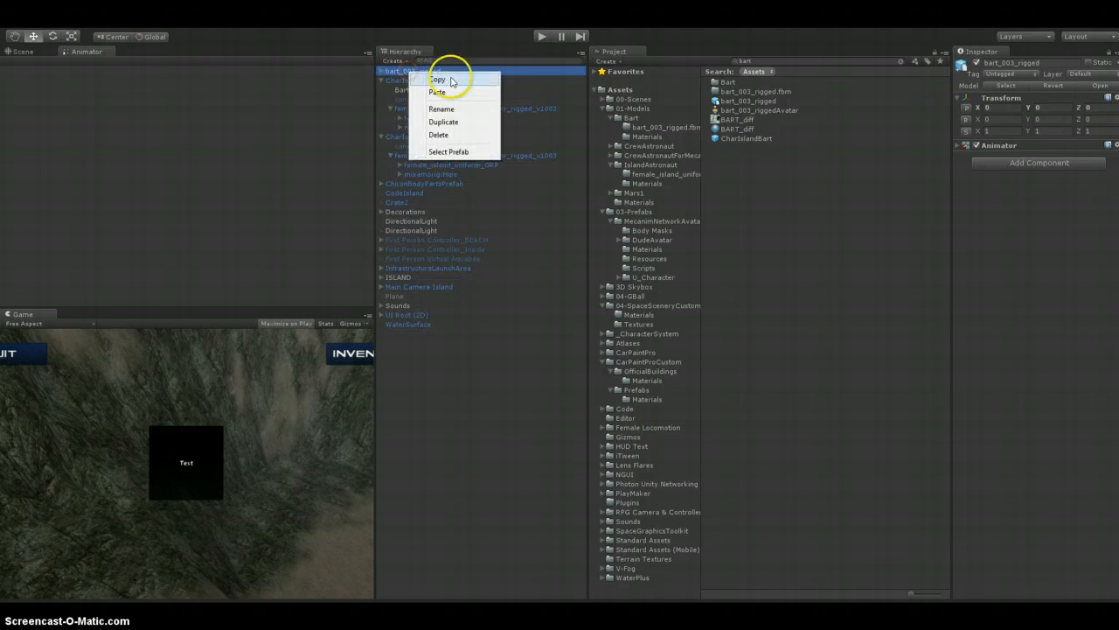
{"action": "left_click", "coordinate": [442, 135]}
Delete the empty Bart_Rigged object from CharIslandBart in the Hierarchy
{"action": "right_click", "coordinate": [423, 81]}
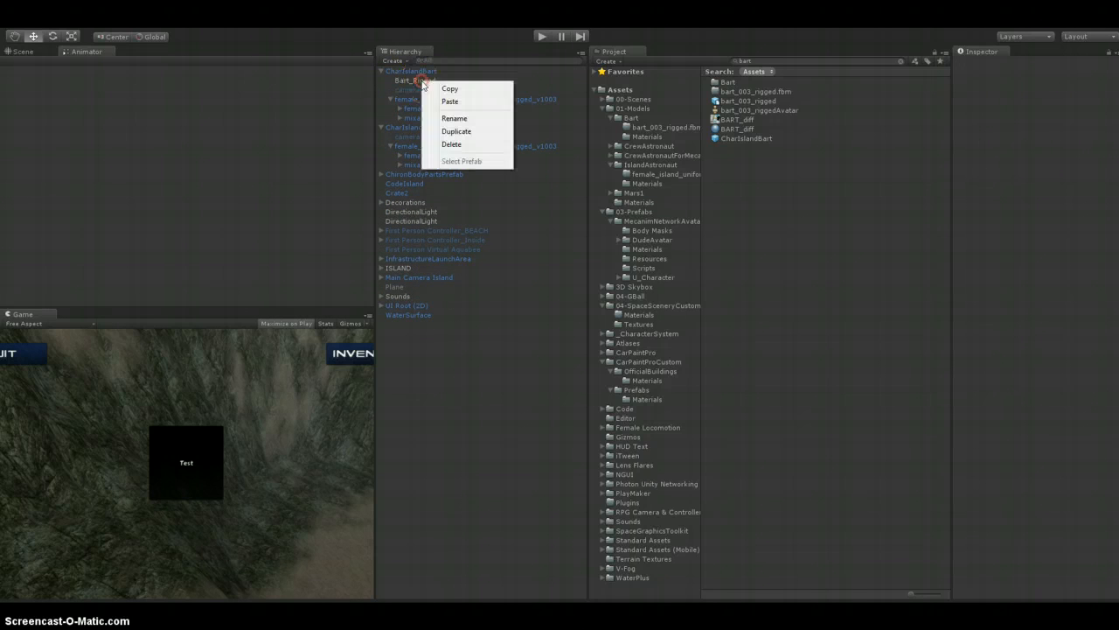
{"action": "left_click", "coordinate": [409, 82]}
{"action": "right_click", "coordinate": [412, 81]}
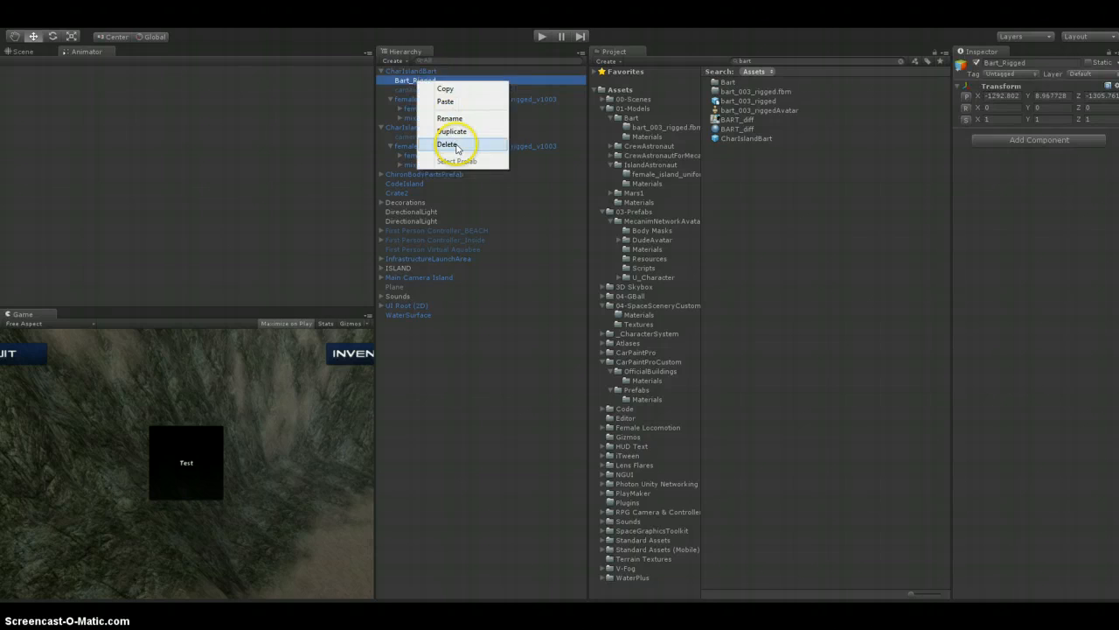
{"action": "left_click", "coordinate": [451, 145]}
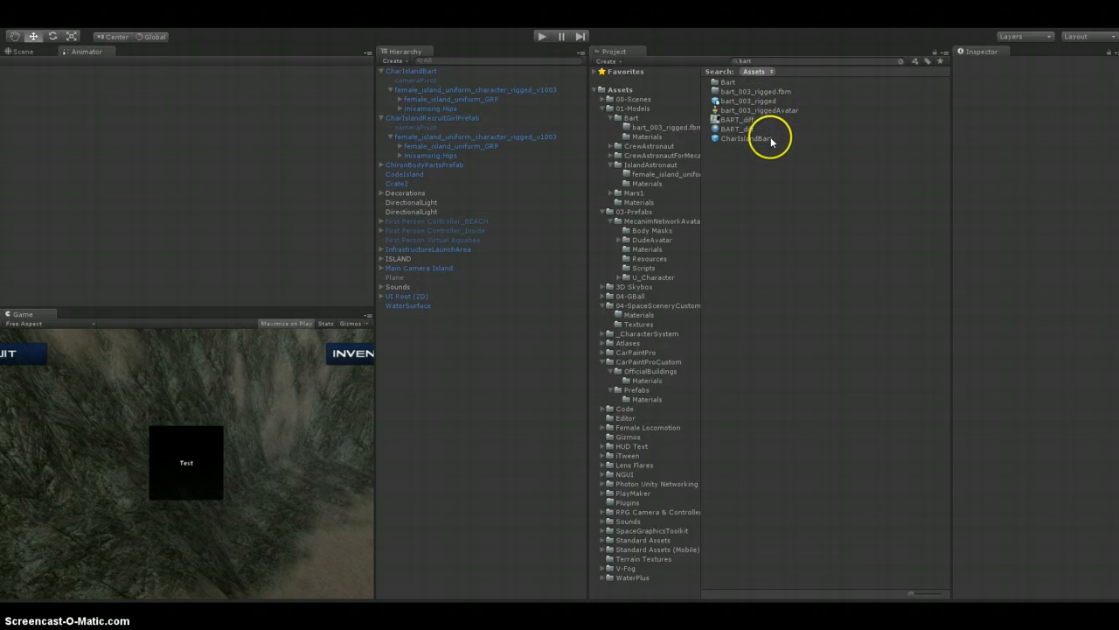
Add the bart_003_rigged model as a child of CharIslandBart in the Hierarchy and apply the change to the prefab
{"action": "left_click", "coordinate": [748, 102]}
{"action": "left_click_drag", "start_coordinate": [748, 102], "coordinate": [418, 74]}
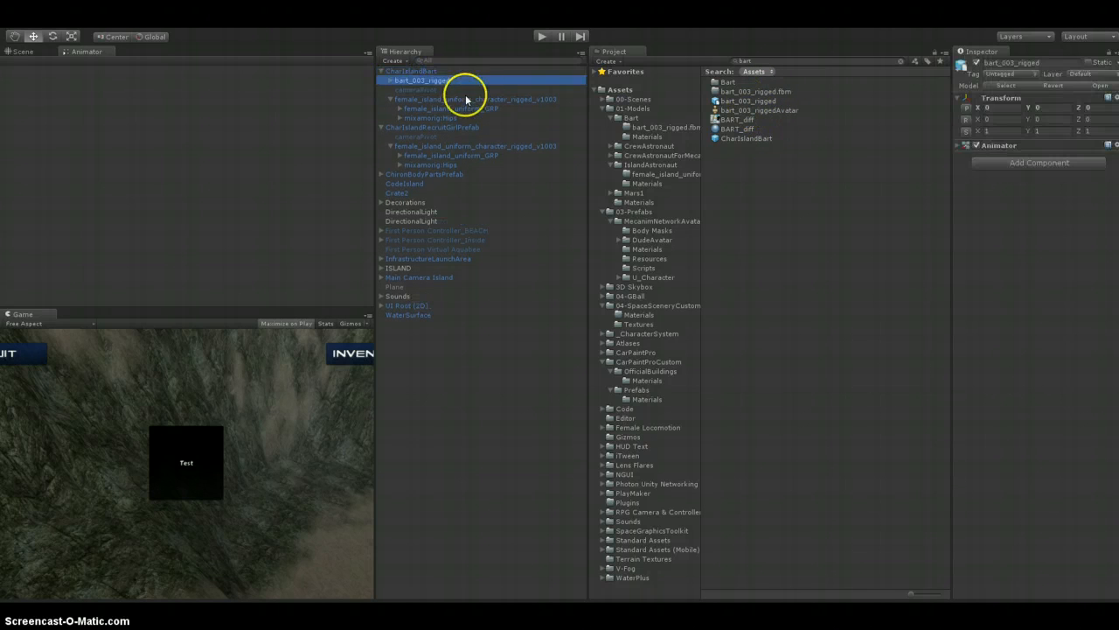
{"action": "left_click", "coordinate": [427, 72]}
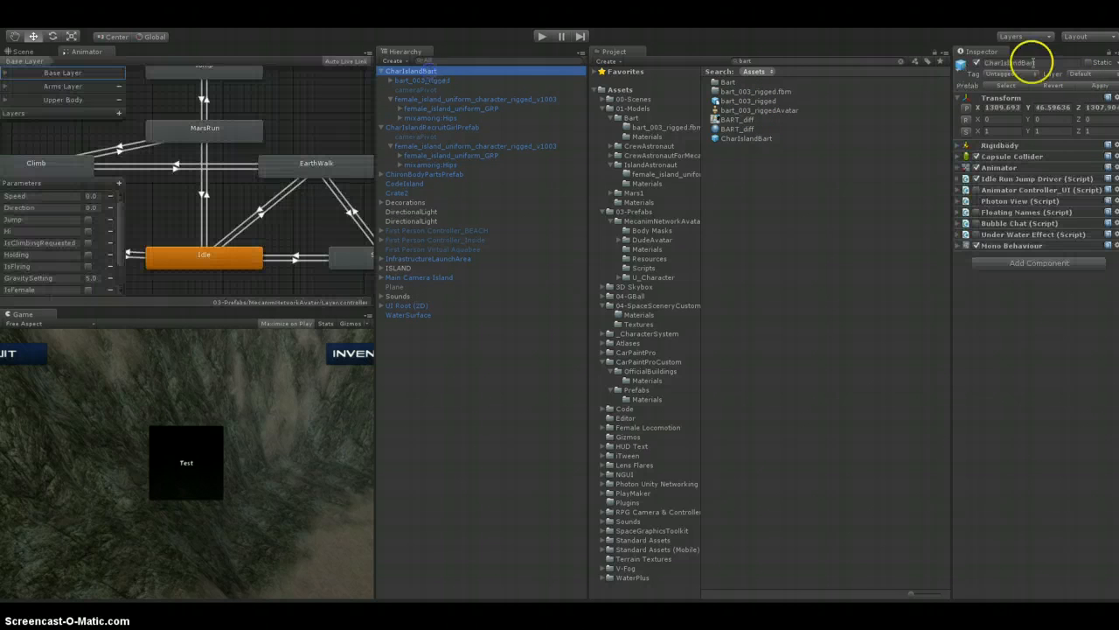
{"action": "left_click", "coordinate": [1102, 87]}
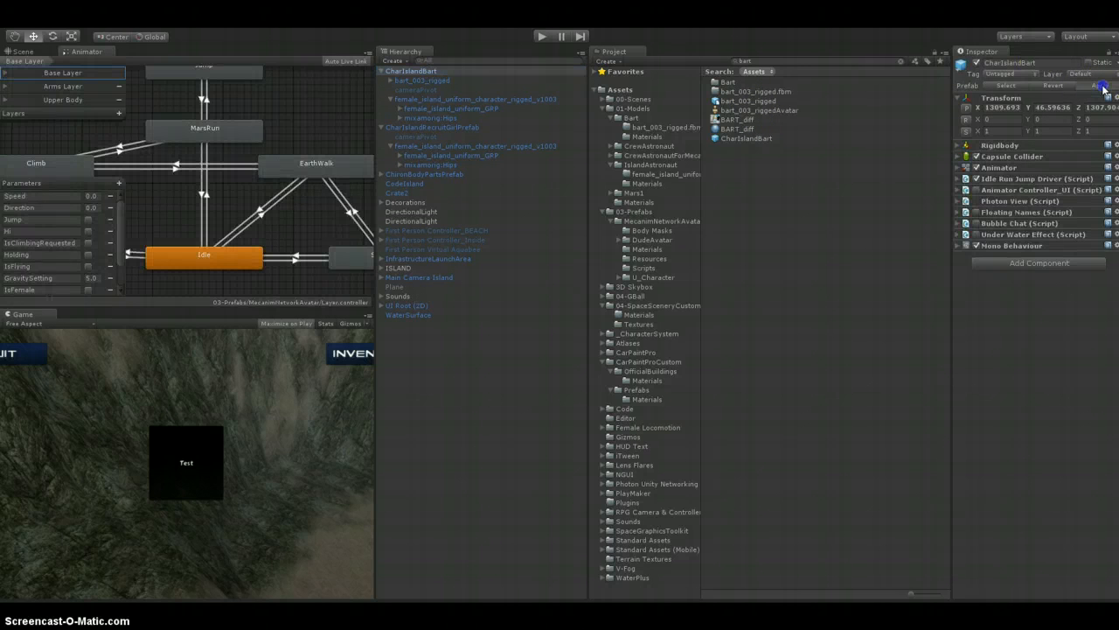
Delete female_island_uniform_character_rigged_v1003 from CharIslandBart, accepting the loss of the prefab connection, and apply the change to the prefab
{"action": "left_click", "coordinate": [423, 100]}
{"action": "left_click", "coordinate": [390, 100]}
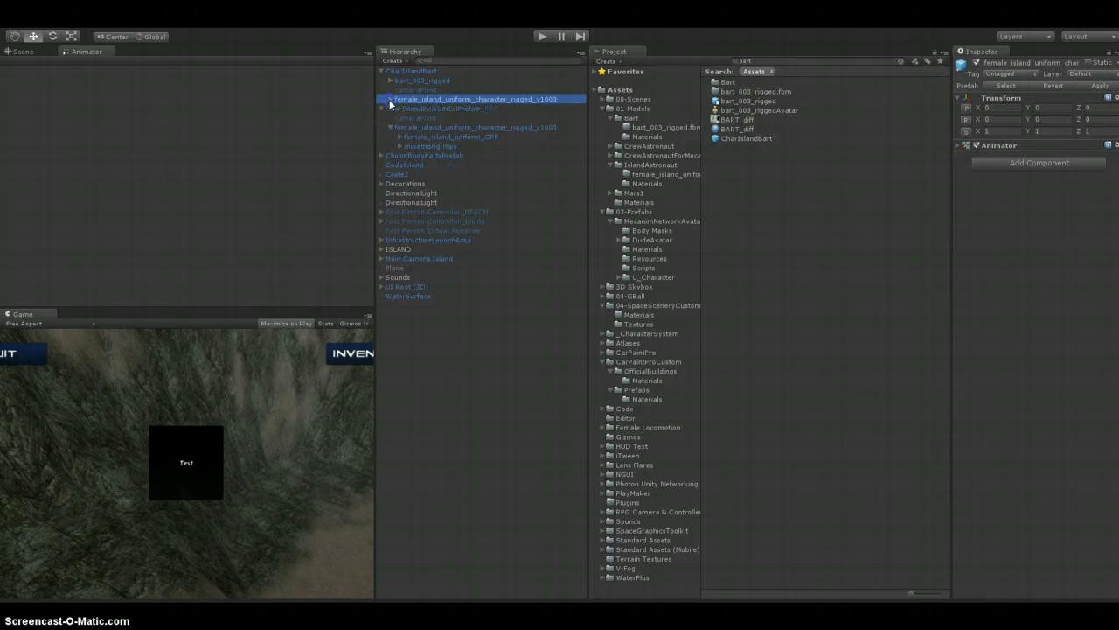
{"action": "left_click", "coordinate": [390, 100]}
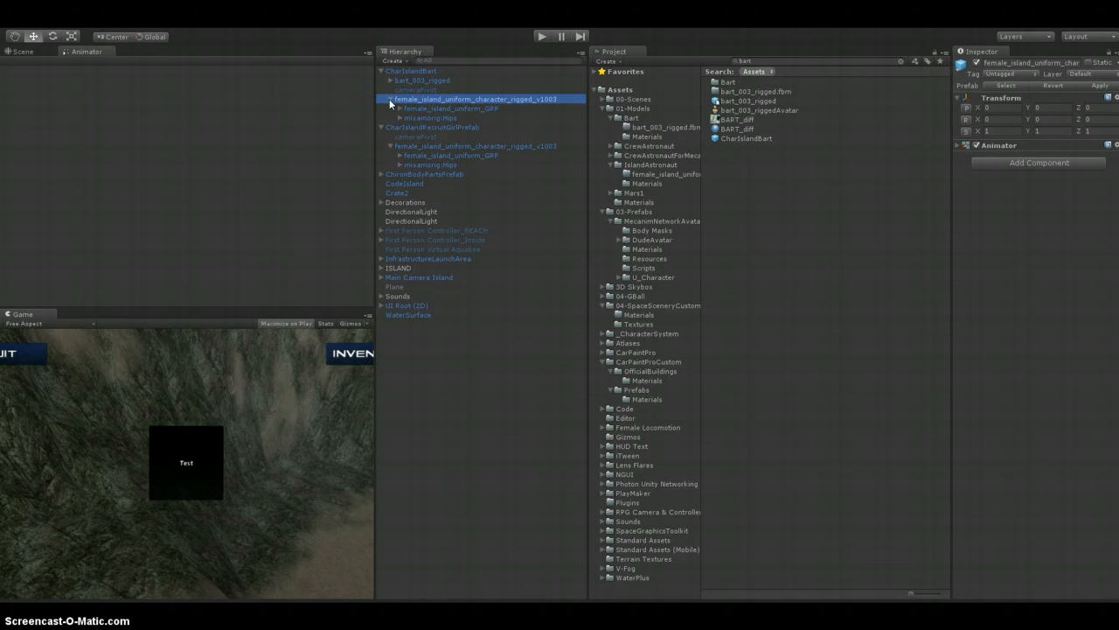
{"action": "left_click", "coordinate": [390, 100]}
{"action": "left_click", "coordinate": [434, 99]}
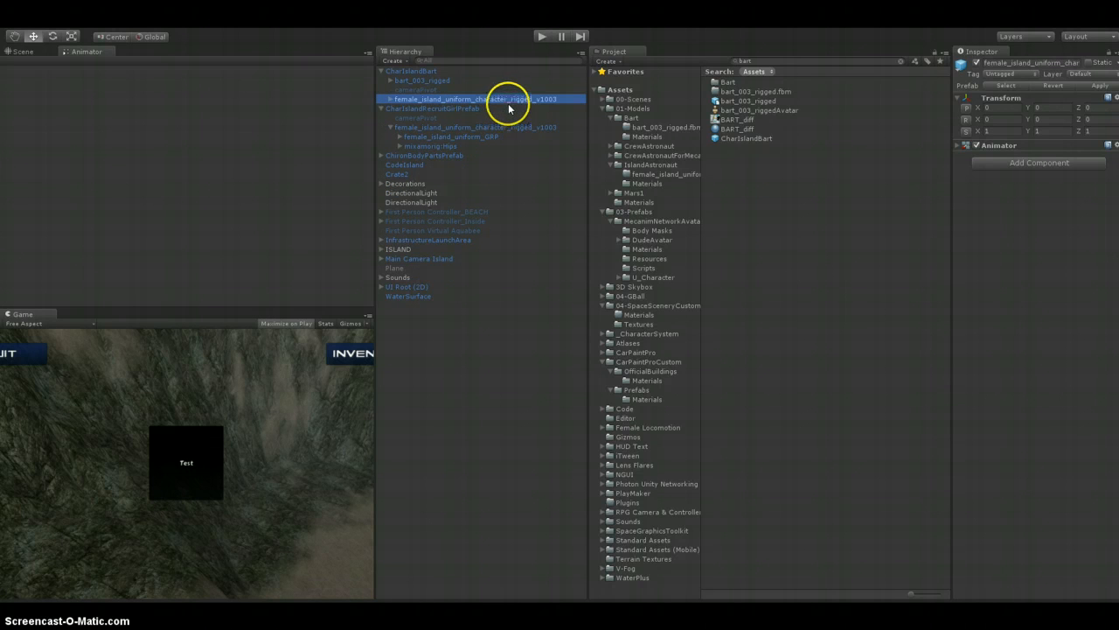
{"action": "left_click", "coordinate": [390, 99]}
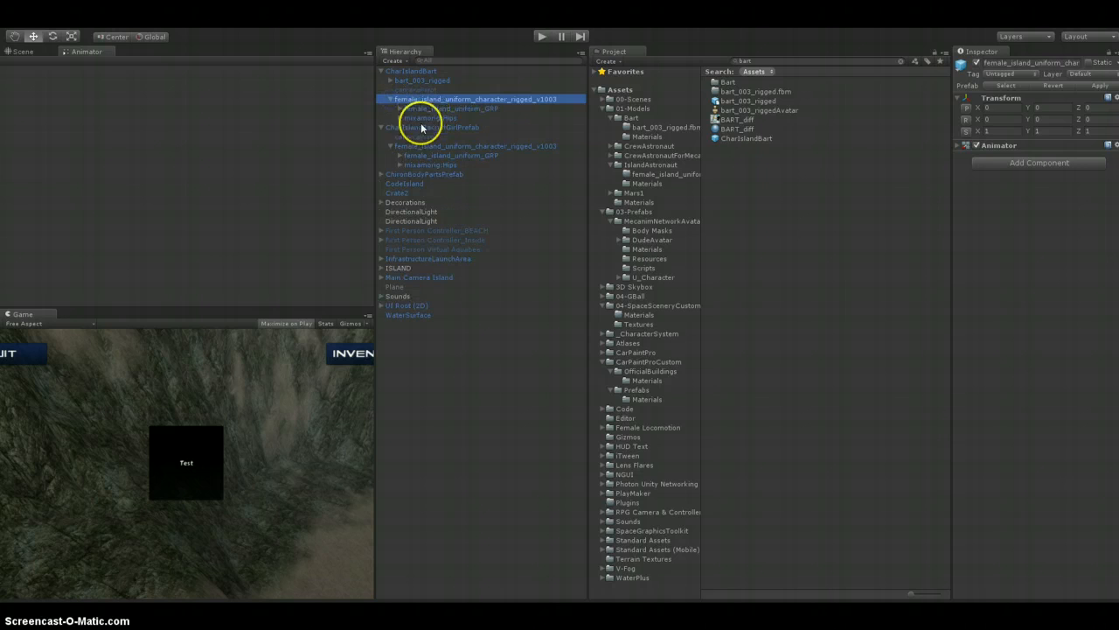
{"action": "left_click", "coordinate": [391, 81]}
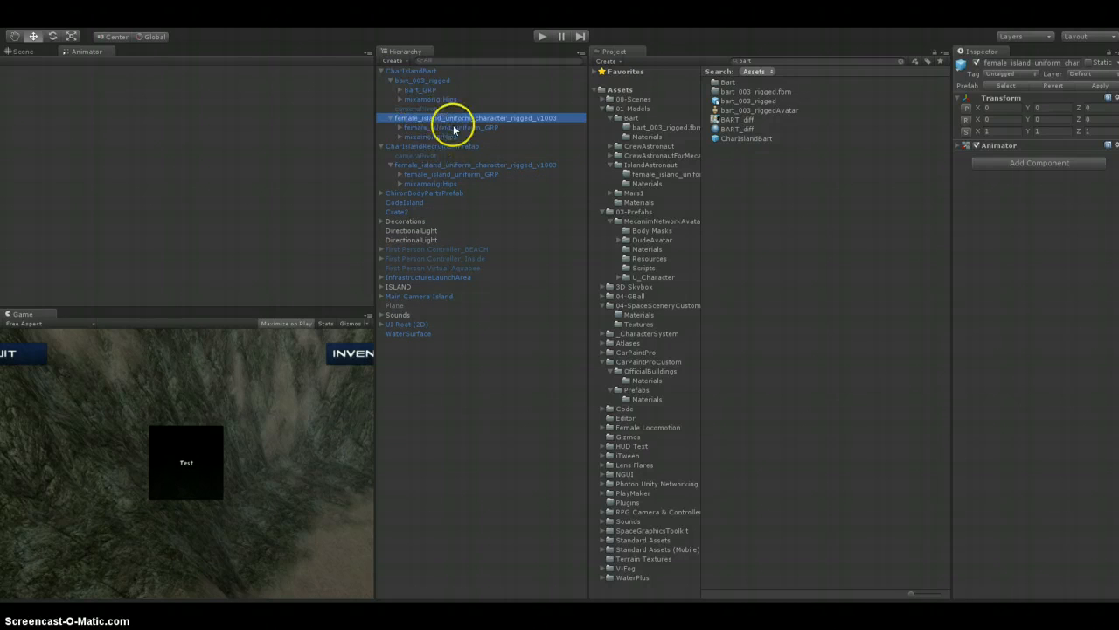
{"action": "right_click", "coordinate": [441, 119]}
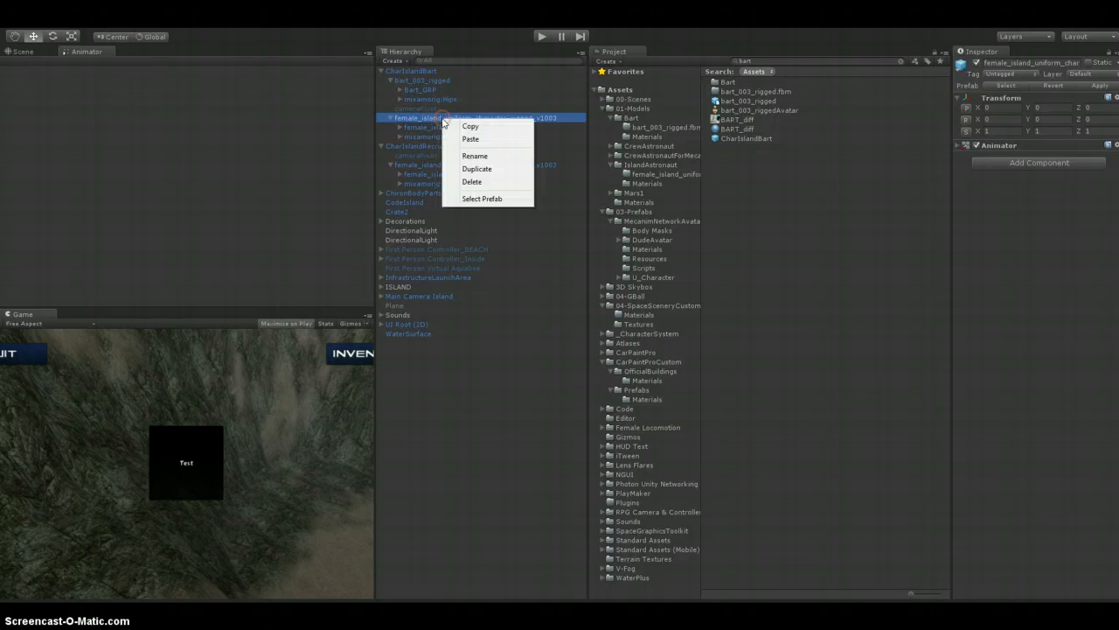
{"action": "left_click", "coordinate": [494, 182]}
{"action": "left_click", "coordinate": [423, 71]}
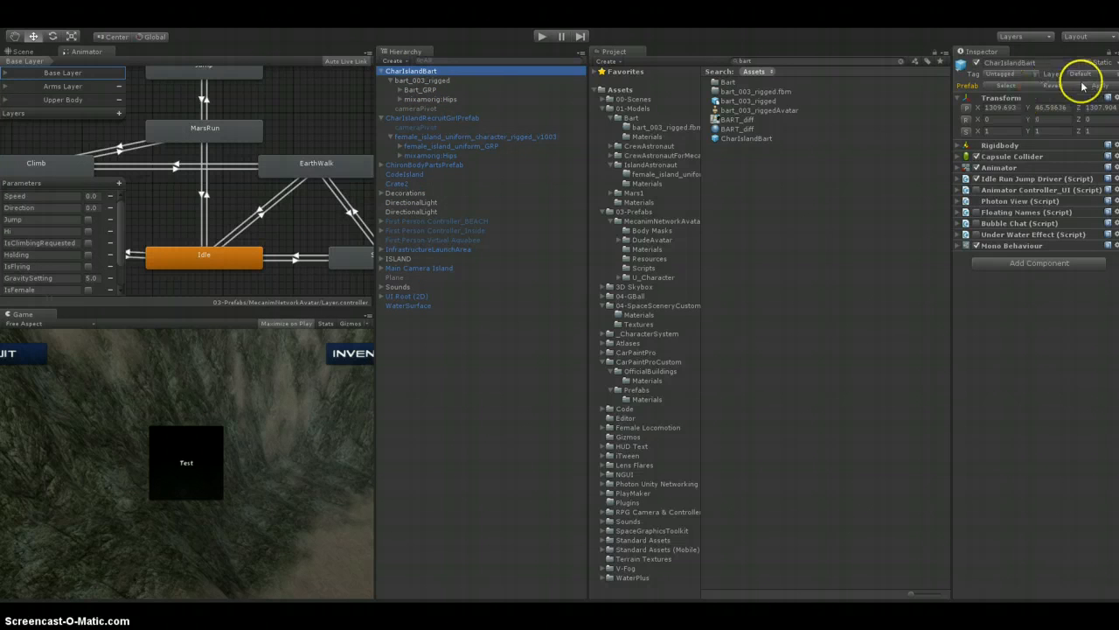
{"action": "left_click", "coordinate": [1097, 86]}
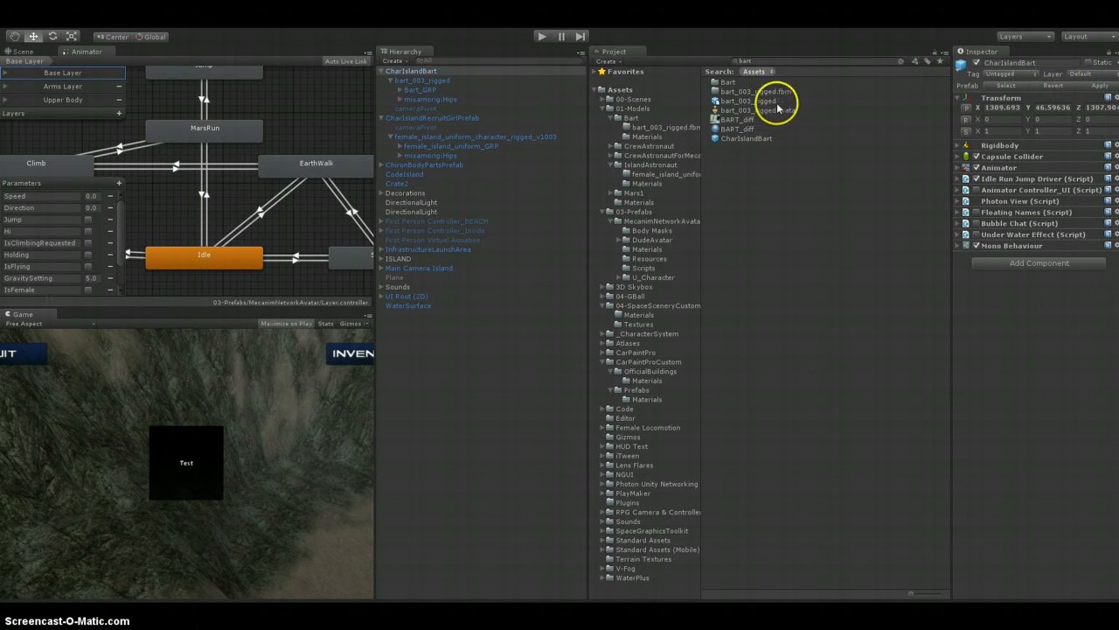
Delete the CharIslandBart and CharIslandRecruitGirlPrefab instances from the Hierarchy
{"action": "right_click", "coordinate": [418, 72]}
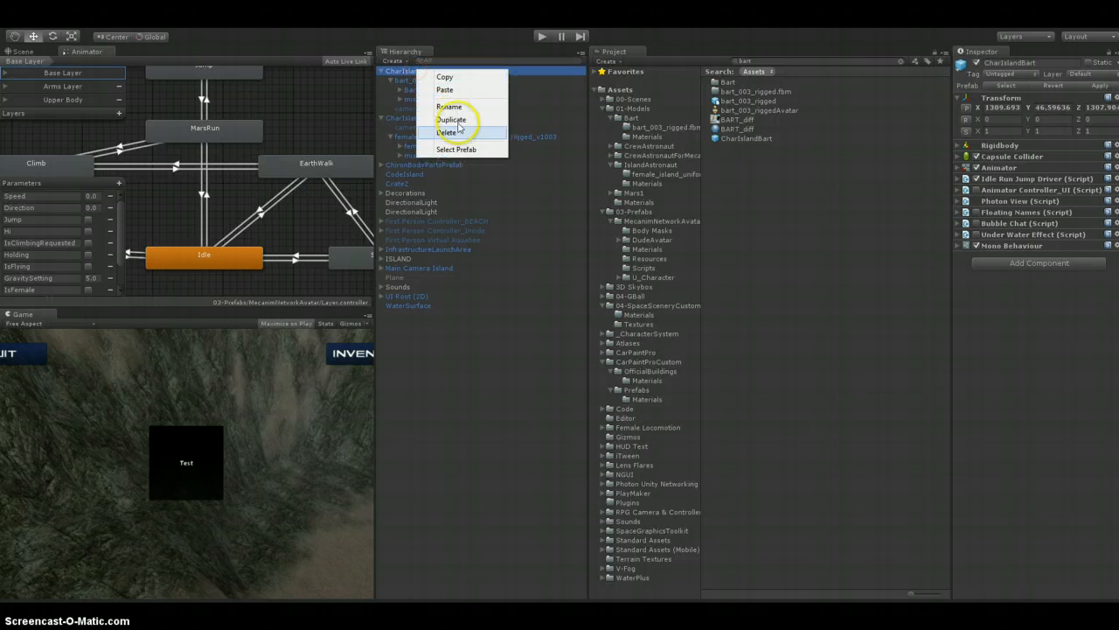
{"action": "left_click", "coordinate": [490, 132]}
{"action": "left_click", "coordinate": [405, 76]}
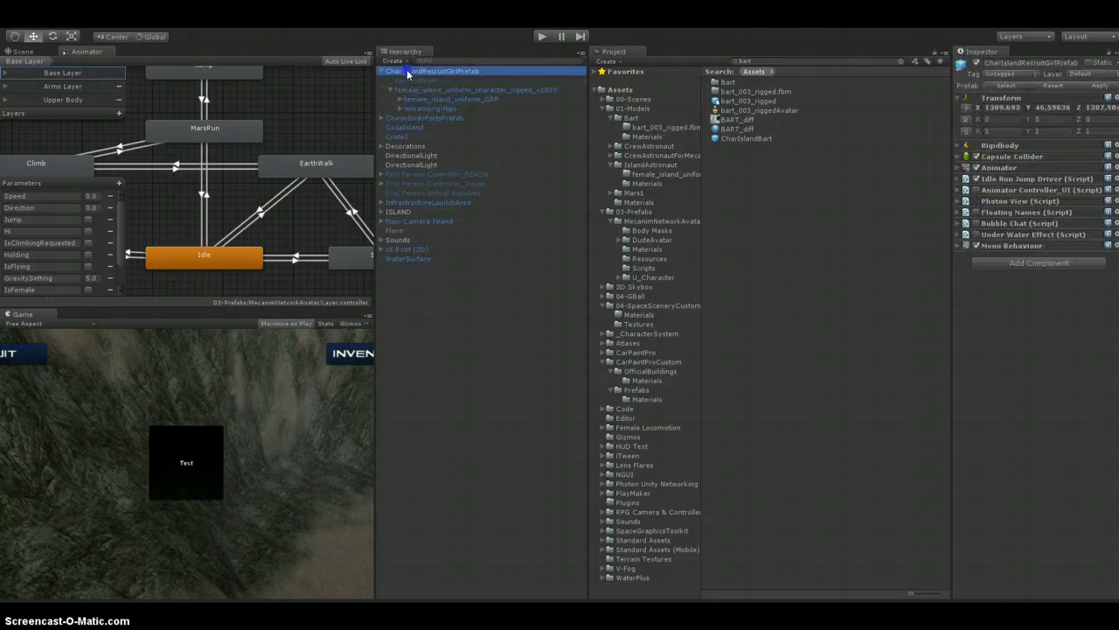
{"action": "right_click", "coordinate": [408, 73]}
{"action": "left_click", "coordinate": [453, 134]}
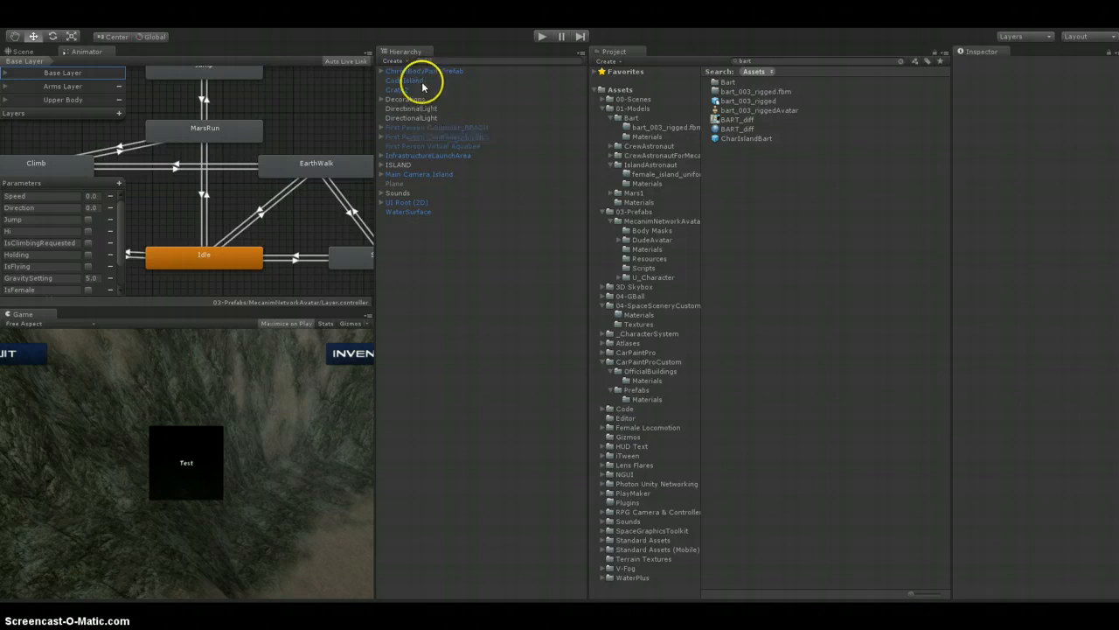
Search the project for "CharI" and set the Player Prefab Name in CodeIsland's Game Manager Mars Game script to CharIslandBart
{"action": "left_click", "coordinate": [404, 80]}
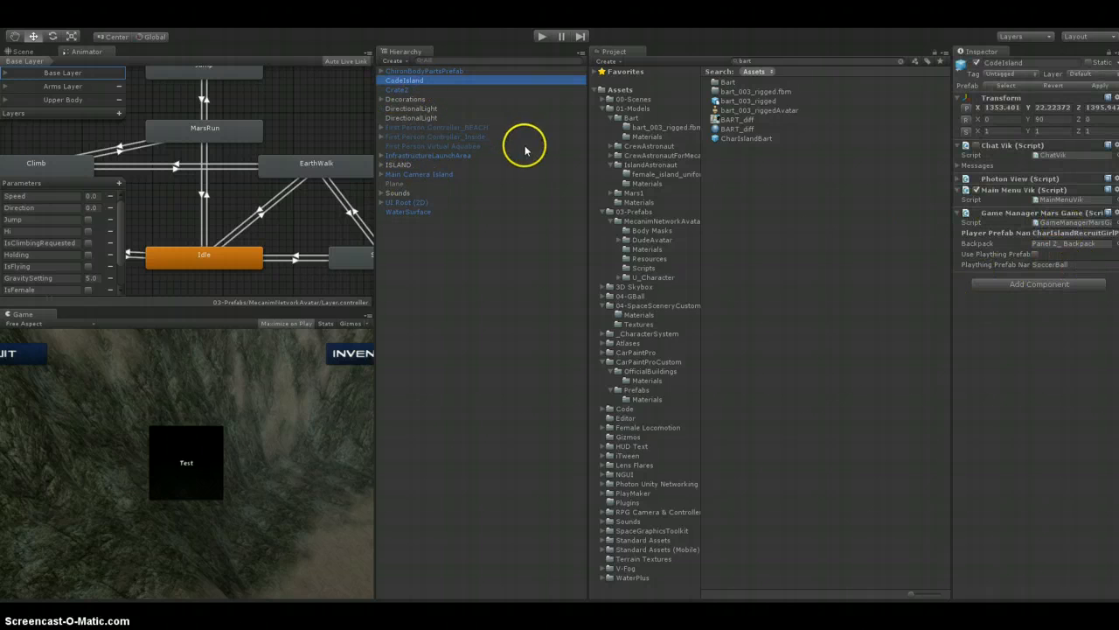
{"action": "left_click", "coordinate": [738, 61]}
{"action": "type", "text": "bart"}
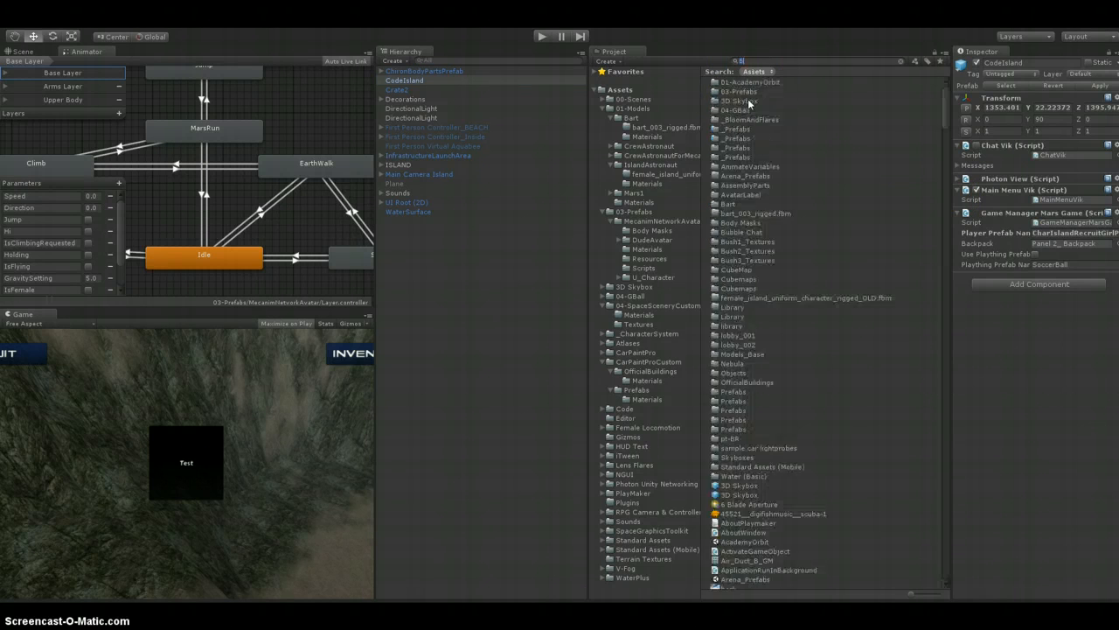
{"action": "key", "text": "BackSpace"}
{"action": "key", "text": "BackSpace"}
{"action": "key", "text": "BackSpace"}
{"action": "key", "text": "BackSpace"}
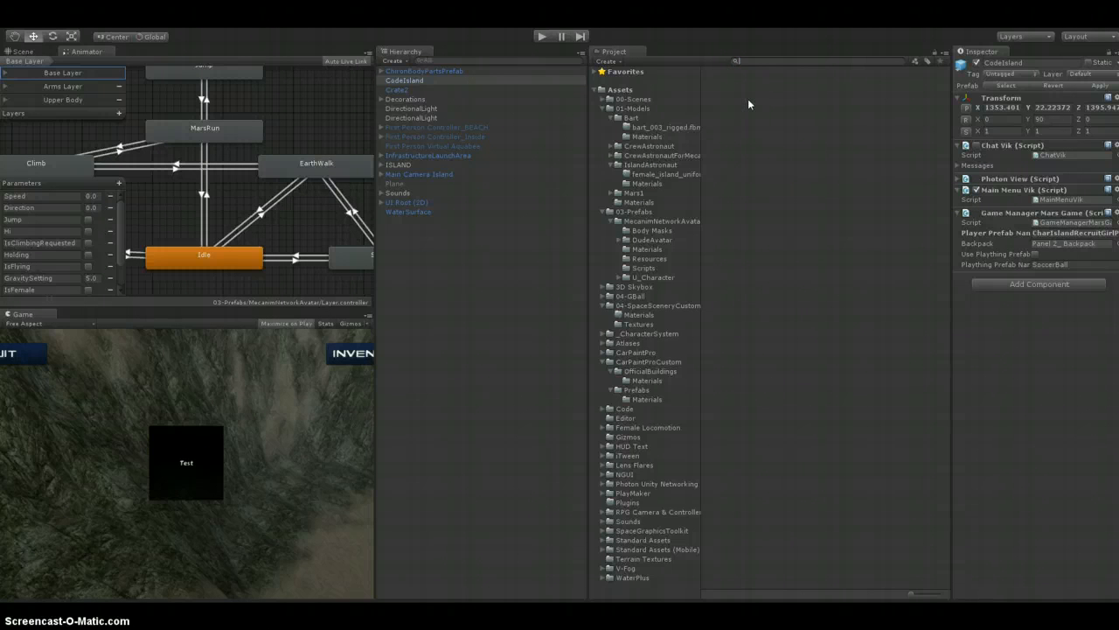
{"action": "type", "text": "Char"}
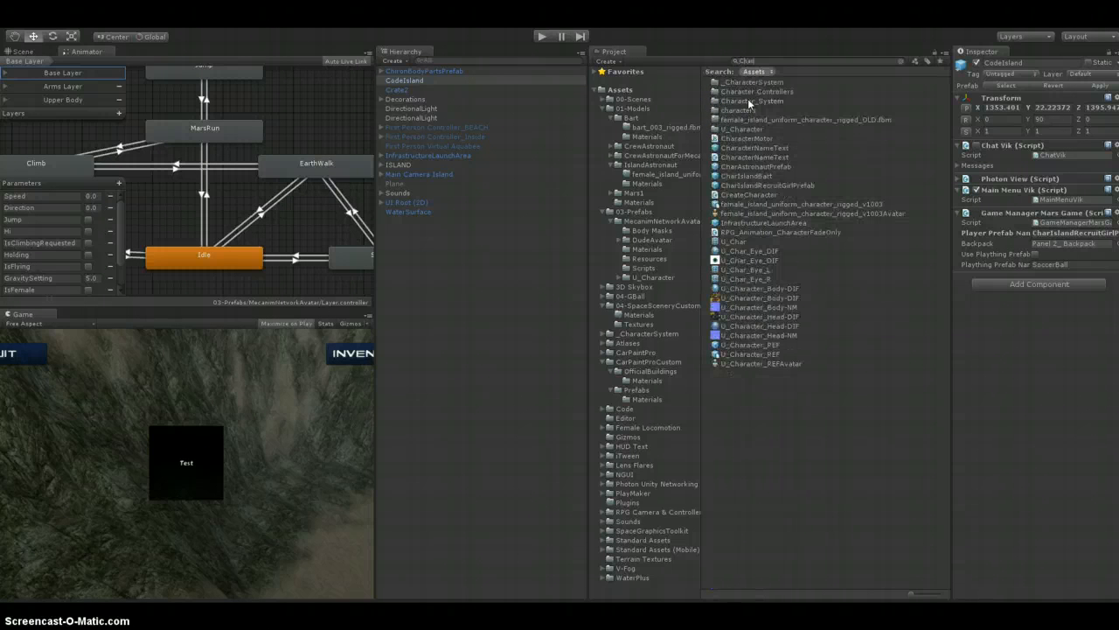
{"action": "type", "text": "I"}
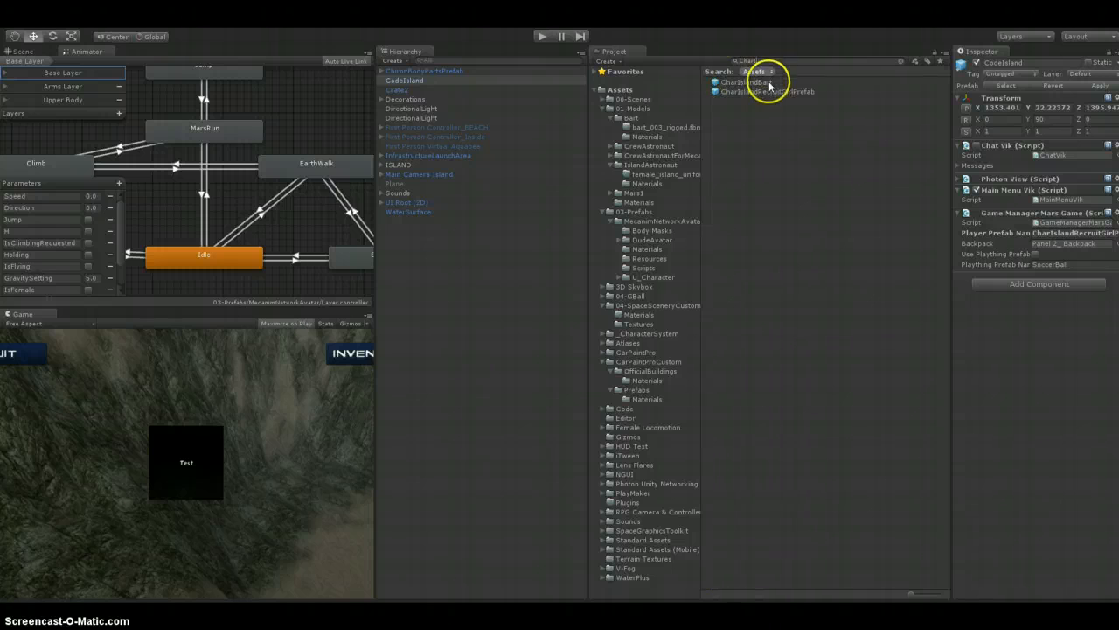
{"action": "left_click", "coordinate": [1057, 234]}
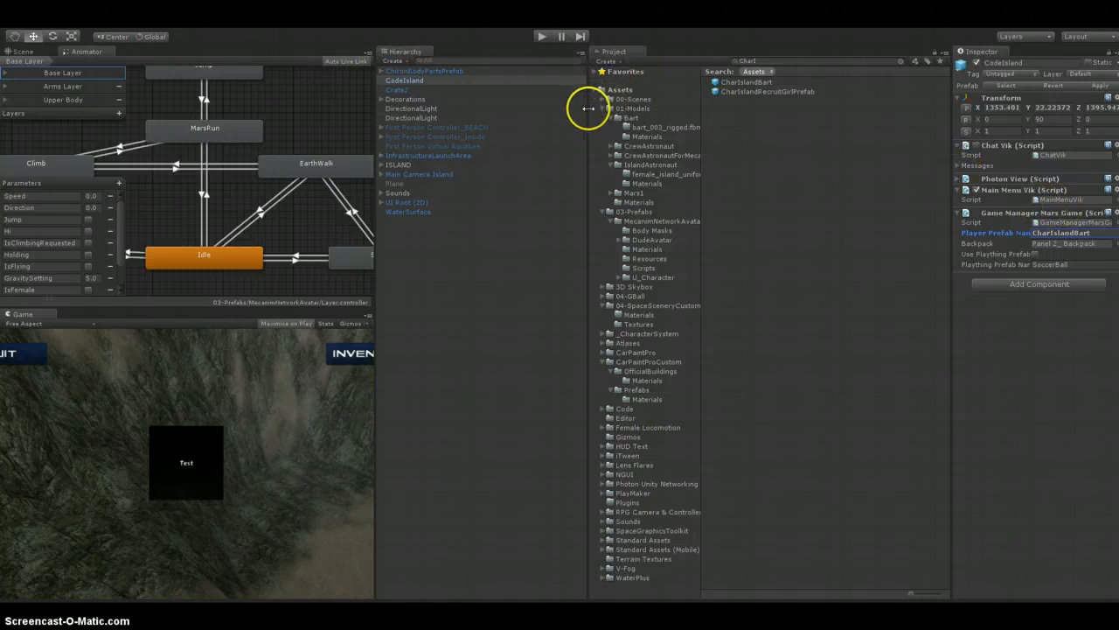
Show the Scene view at a larger width and run the game, creating a room named myRoom
{"action": "left_click", "coordinate": [25, 52]}
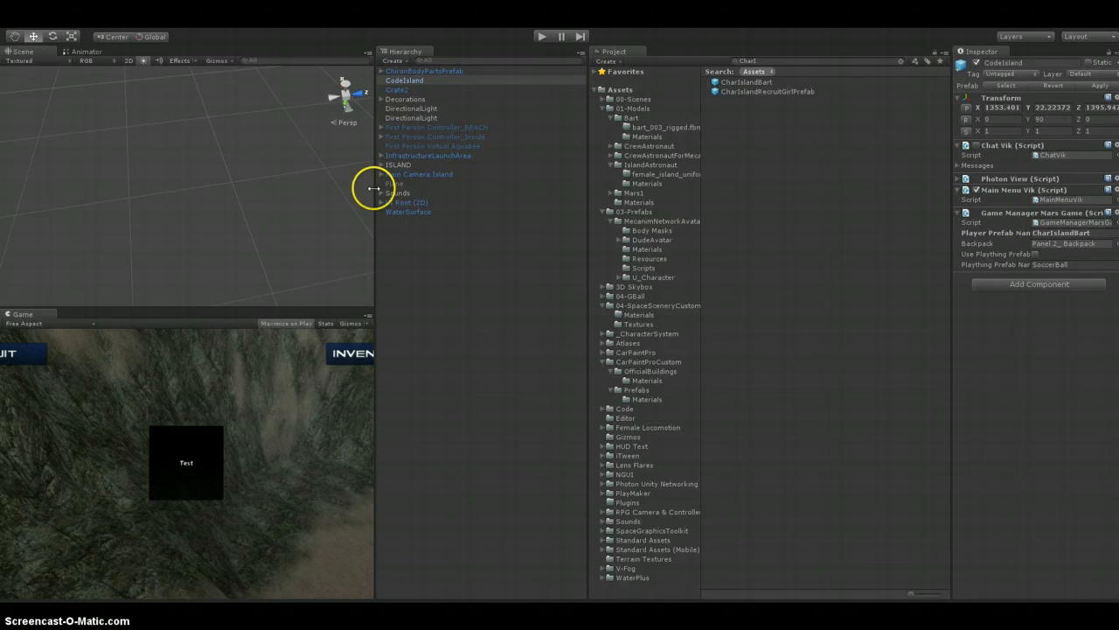
{"action": "left_click_drag", "start_coordinate": [373, 188], "coordinate": [464, 188]}
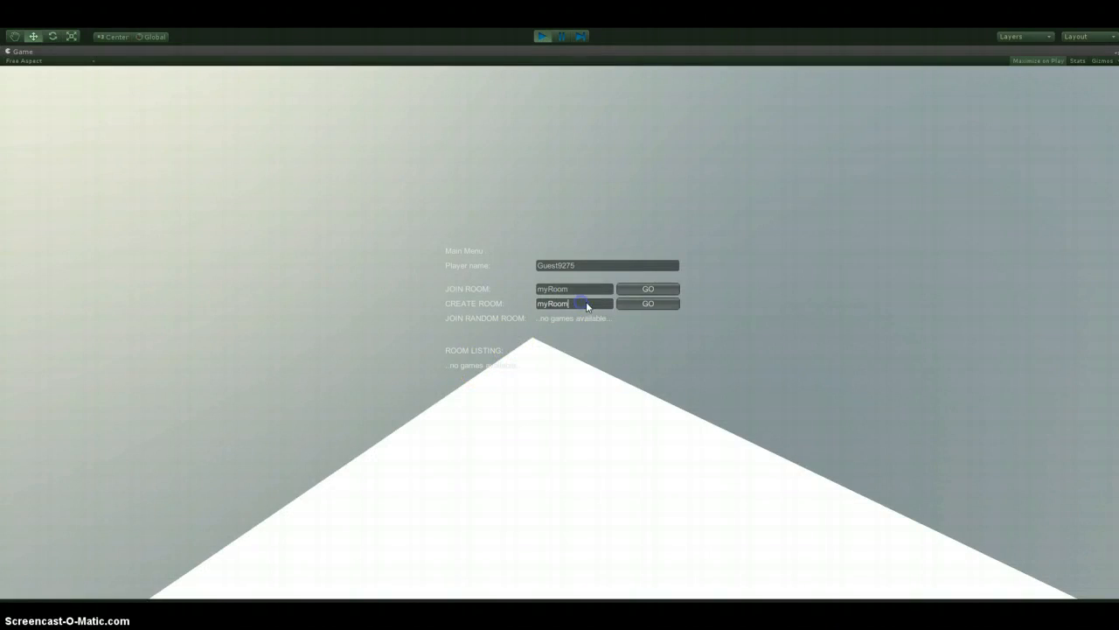
{"action": "left_click", "coordinate": [649, 302]}
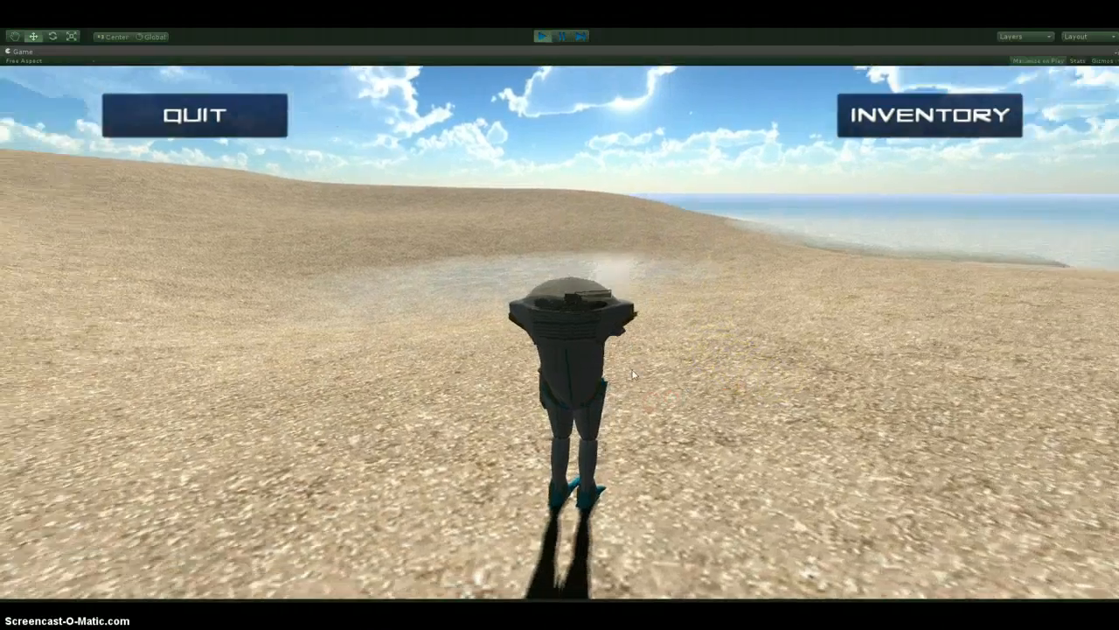
Walk the Bart character around the island, inspect its movement from several angles, and stop the game
{"action": "right_click_drag", "start_coordinate": [892, 395], "coordinate": [660, 140]}
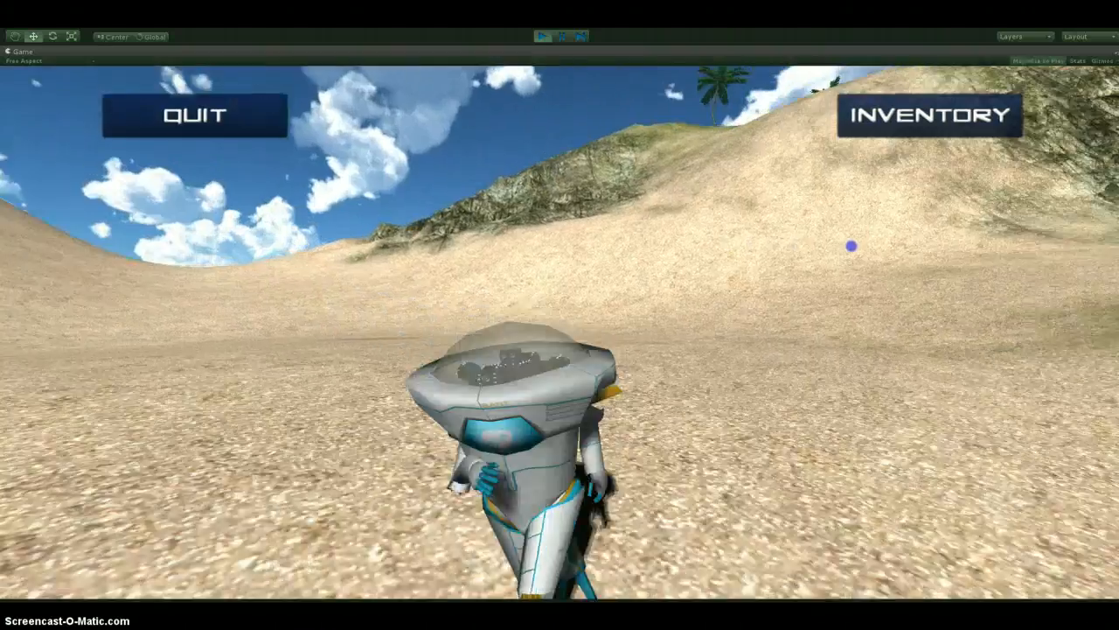
{"action": "key", "text": "a"}
{"action": "right_click_drag", "start_coordinate": [850, 246], "coordinate": [188, 217]}
{"action": "key", "text": "w"}
{"action": "key", "text": "w"}
{"action": "key", "text": "w"}
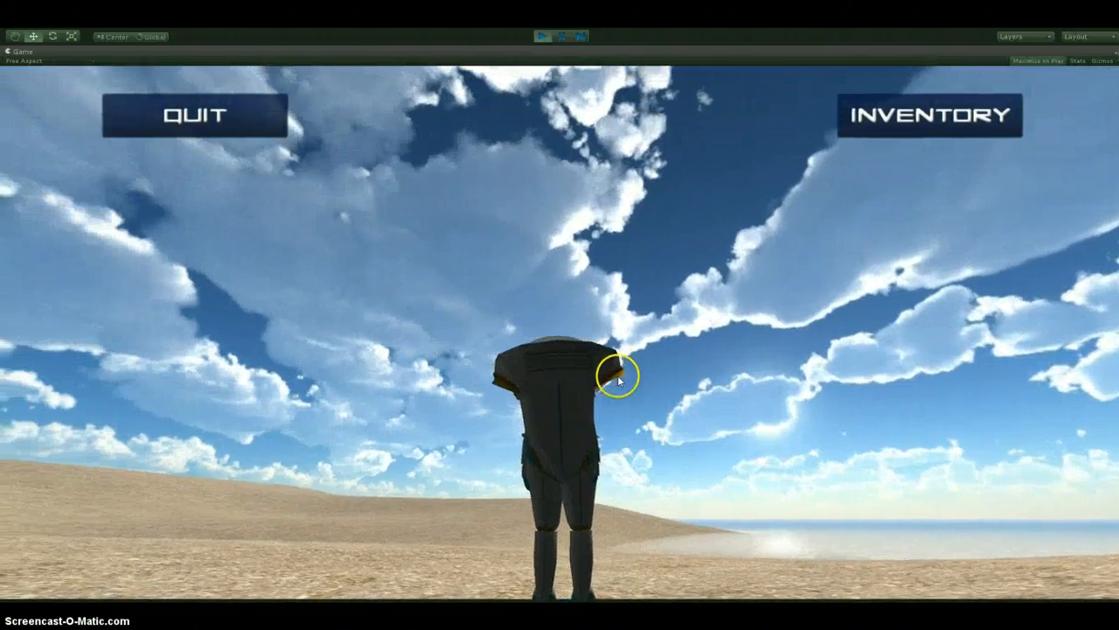
{"action": "right_click_drag", "start_coordinate": [477, 402], "coordinate": [357, 155]}
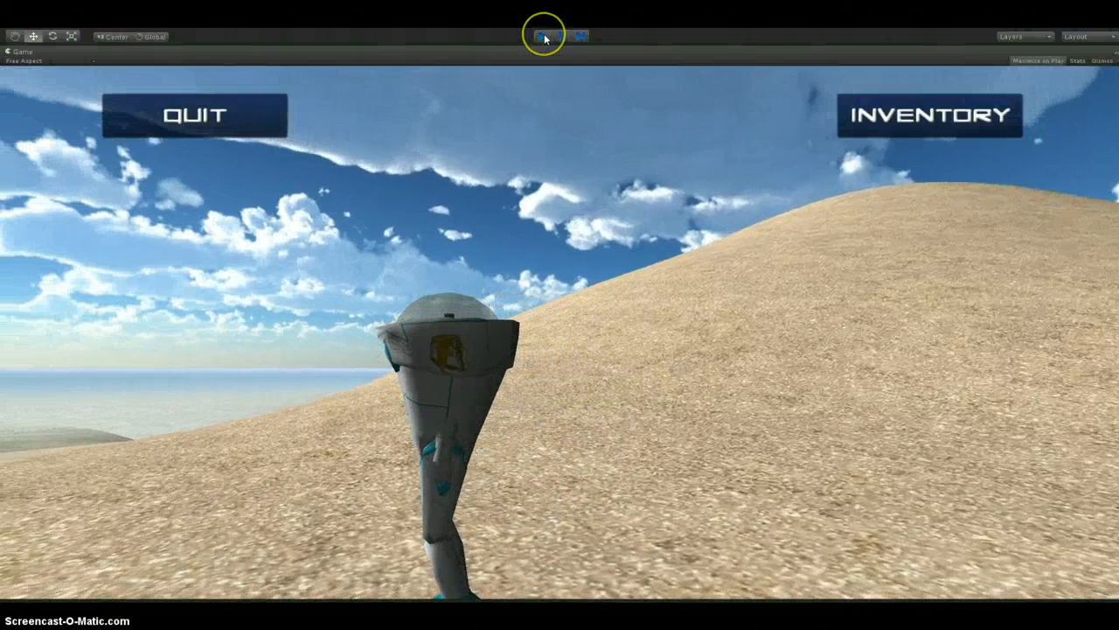
{"action": "left_click", "coordinate": [542, 35]}
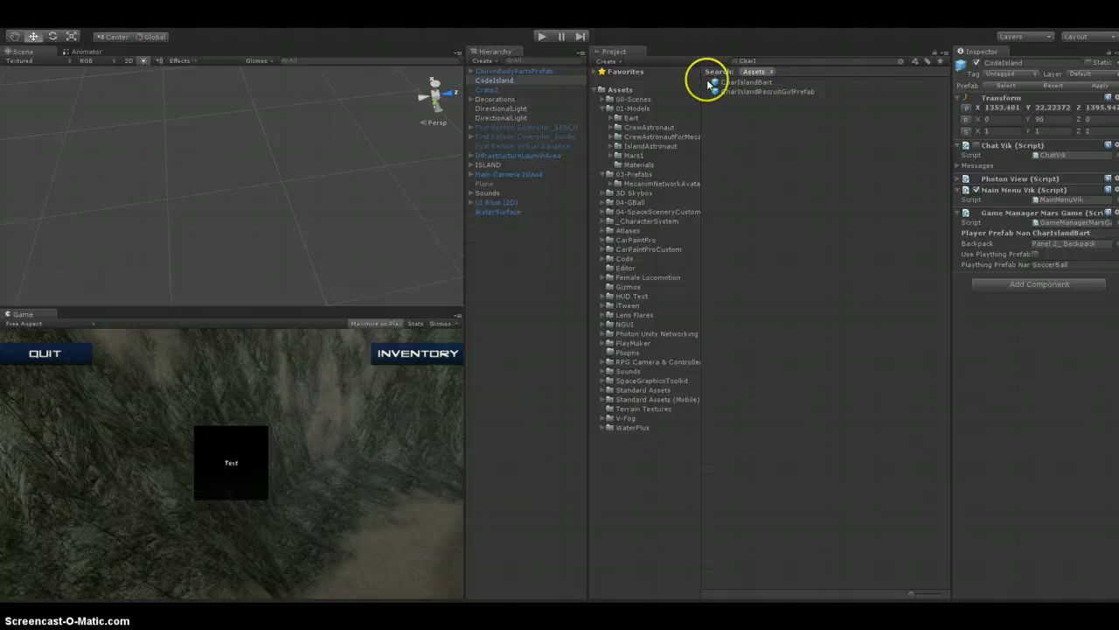
Find bart_003_rigged by searching the project for "Bart" and open its avatar configuration, saving the Launch Lagoon scene changes
{"action": "left_click", "coordinate": [755, 83]}
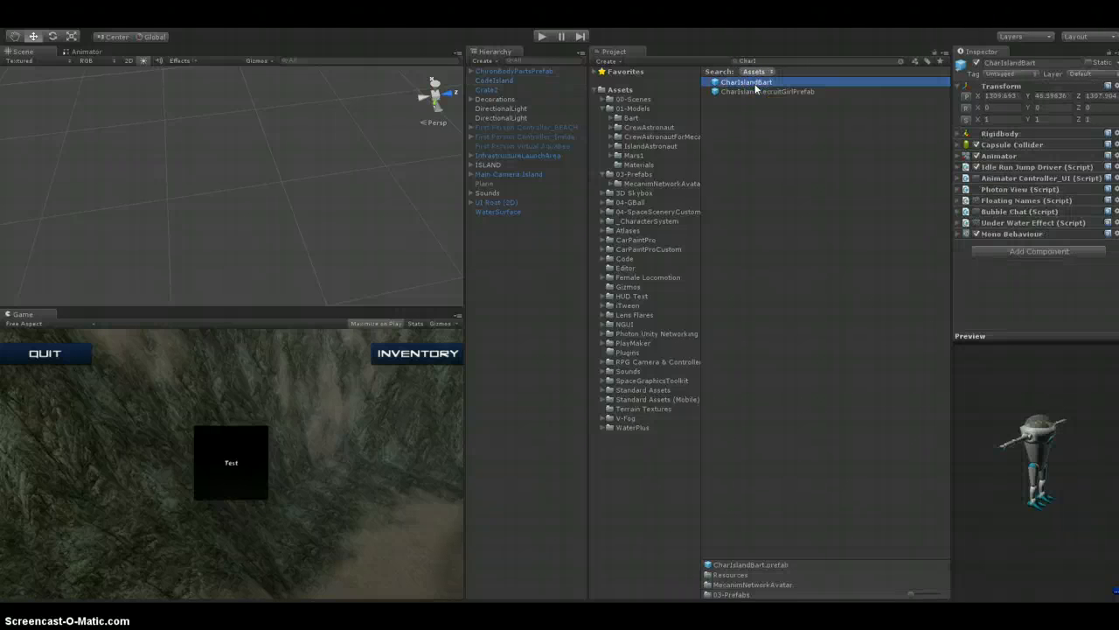
{"action": "left_click_drag", "start_coordinate": [771, 62], "coordinate": [665, 57]}
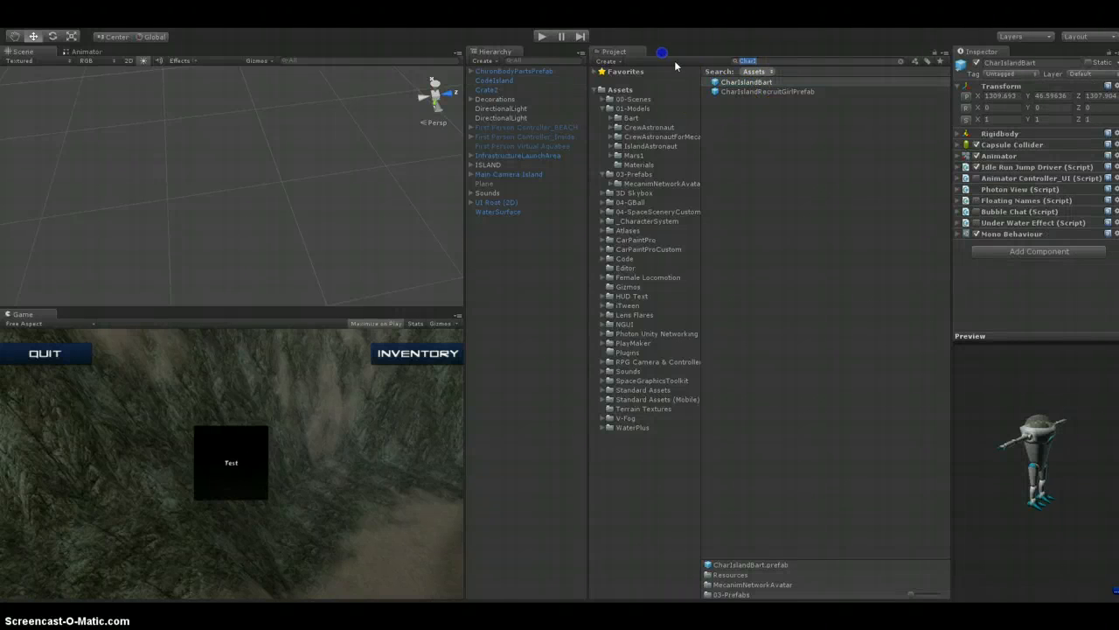
{"action": "type", "text": "Ba"}
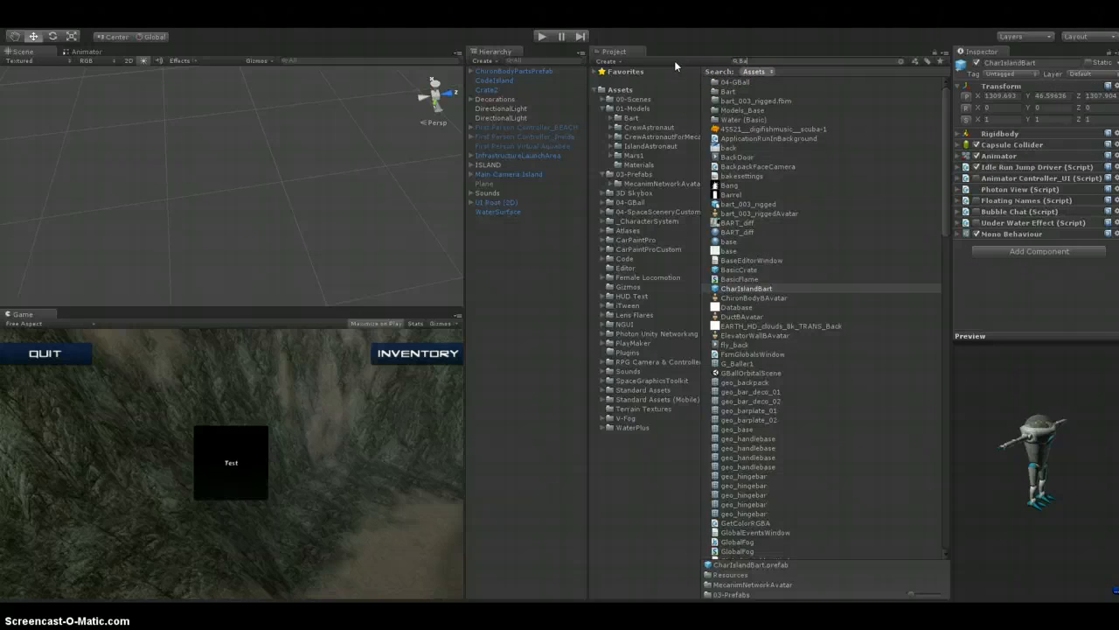
{"action": "type", "text": "rt"}
{"action": "left_click", "coordinate": [745, 101]}
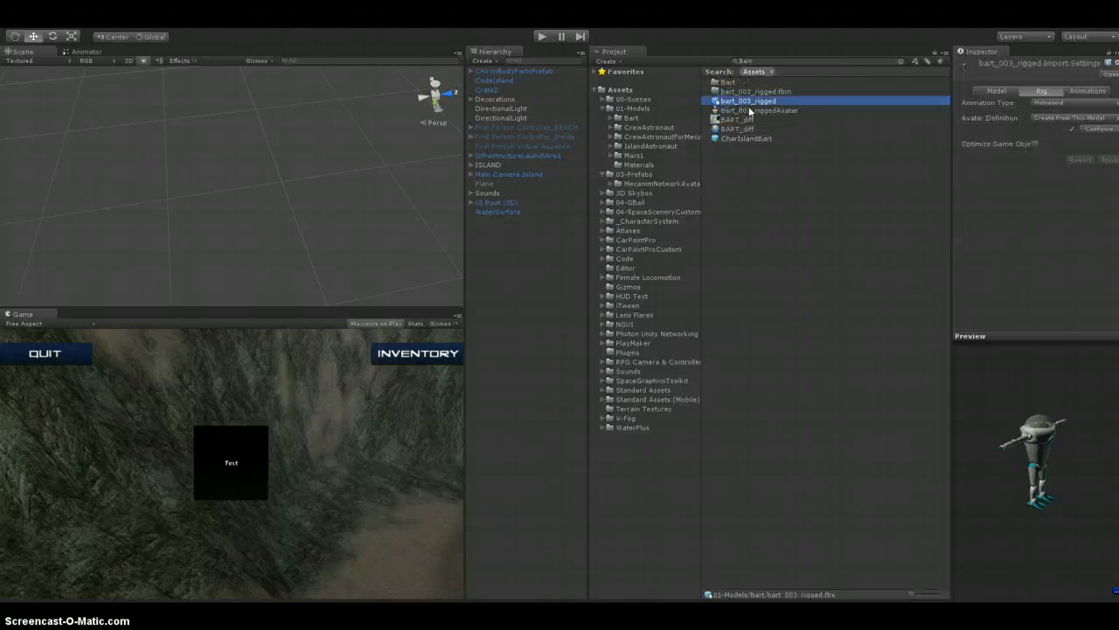
{"action": "left_click", "coordinate": [1098, 130]}
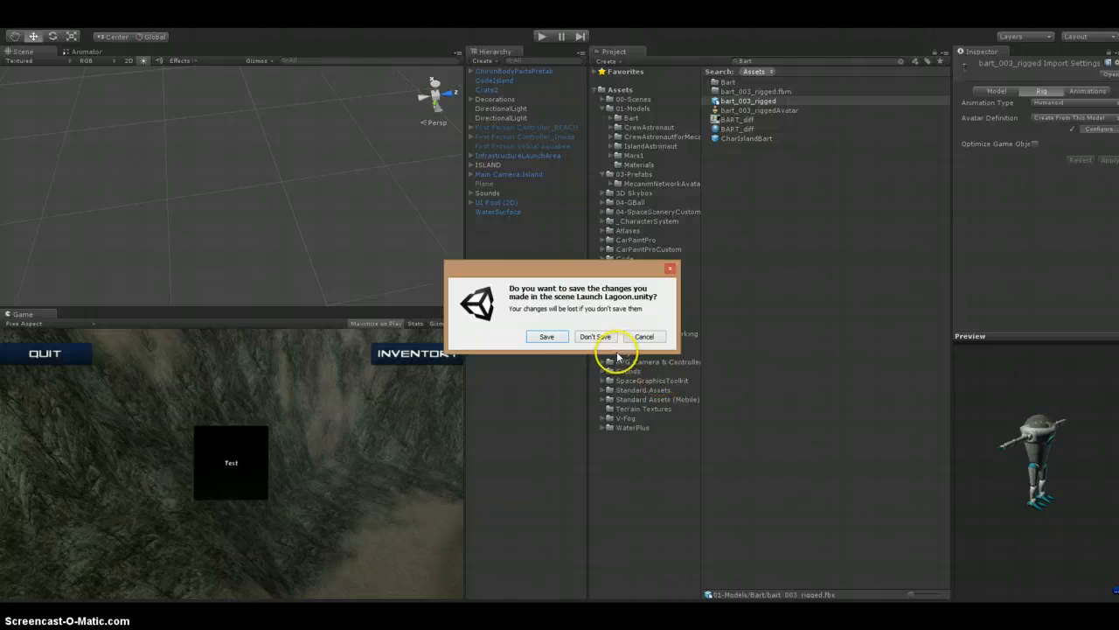
{"action": "left_click", "coordinate": [549, 338]}
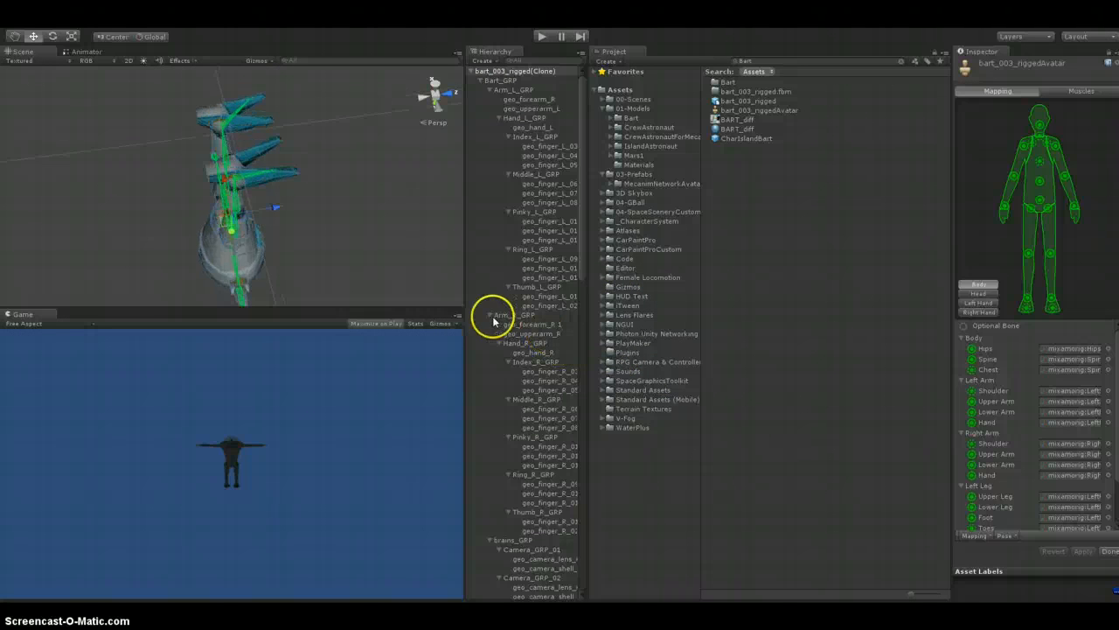
Examine the avatar's skeleton on the model from the front and collapse bart_003_rigged(Clone) in the widened Hierarchy
{"action": "left_click_drag", "start_coordinate": [377, 213], "coordinate": [341, 77], "text": "alt"}
{"action": "middle_click_drag", "start_coordinate": [323, 135], "coordinate": [305, 278]}
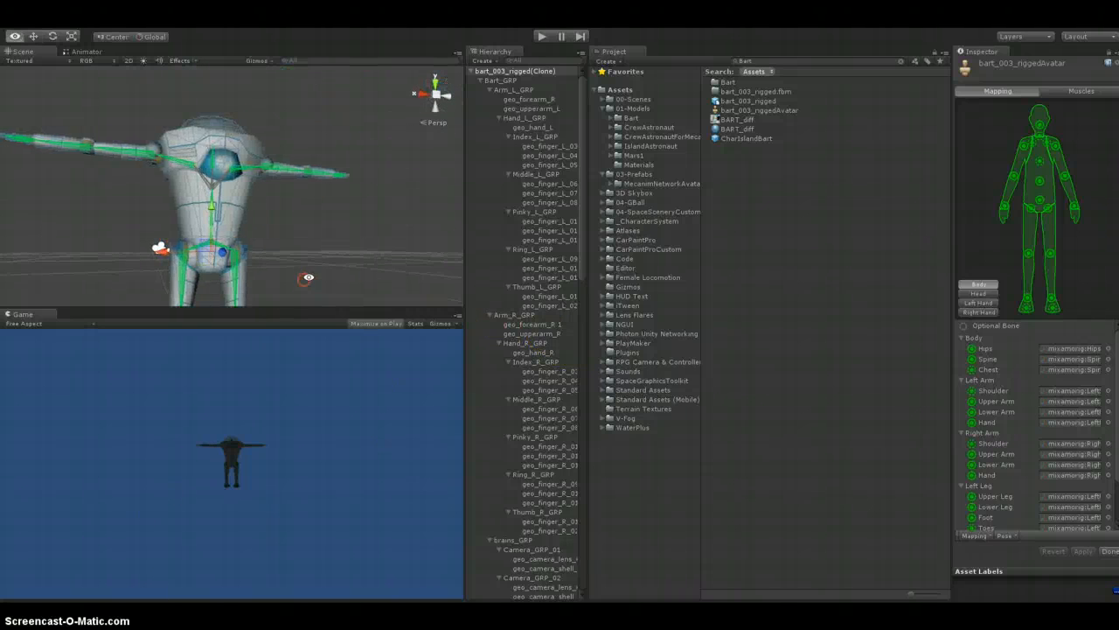
{"action": "left_click_drag", "start_coordinate": [308, 277], "coordinate": [240, 323], "text": "alt"}
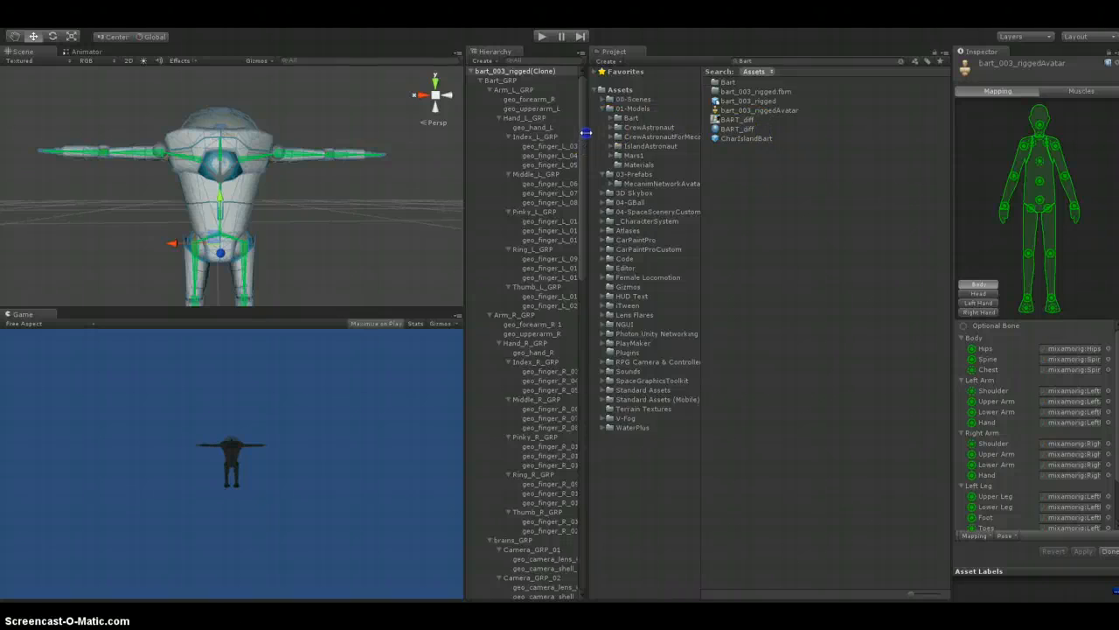
{"action": "left_click_drag", "start_coordinate": [585, 132], "coordinate": [662, 132]}
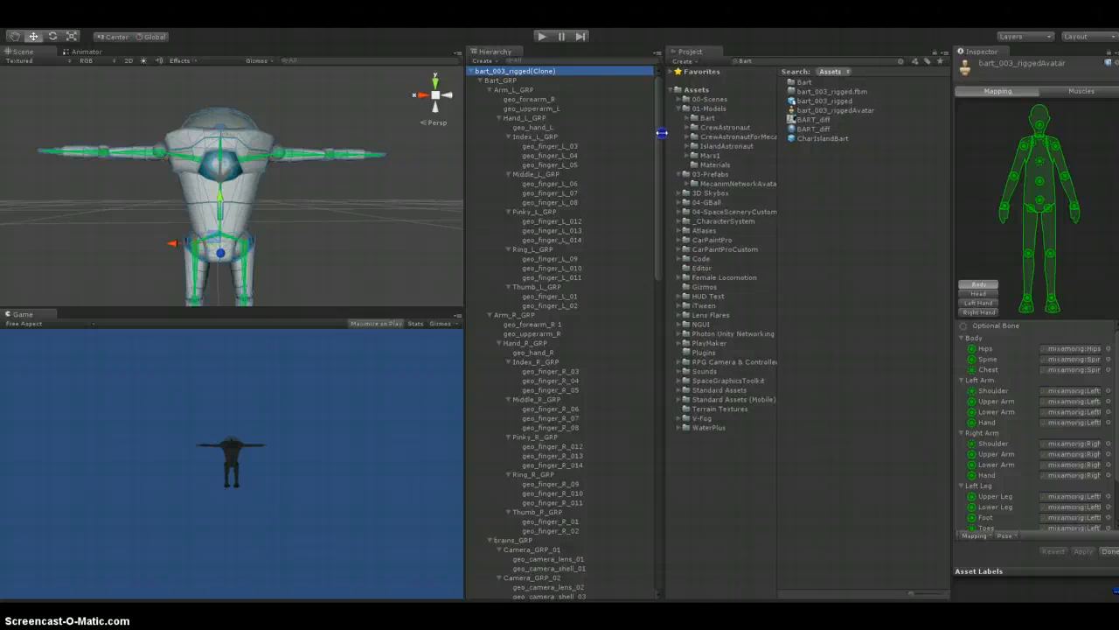
{"action": "left_click", "coordinate": [471, 72]}
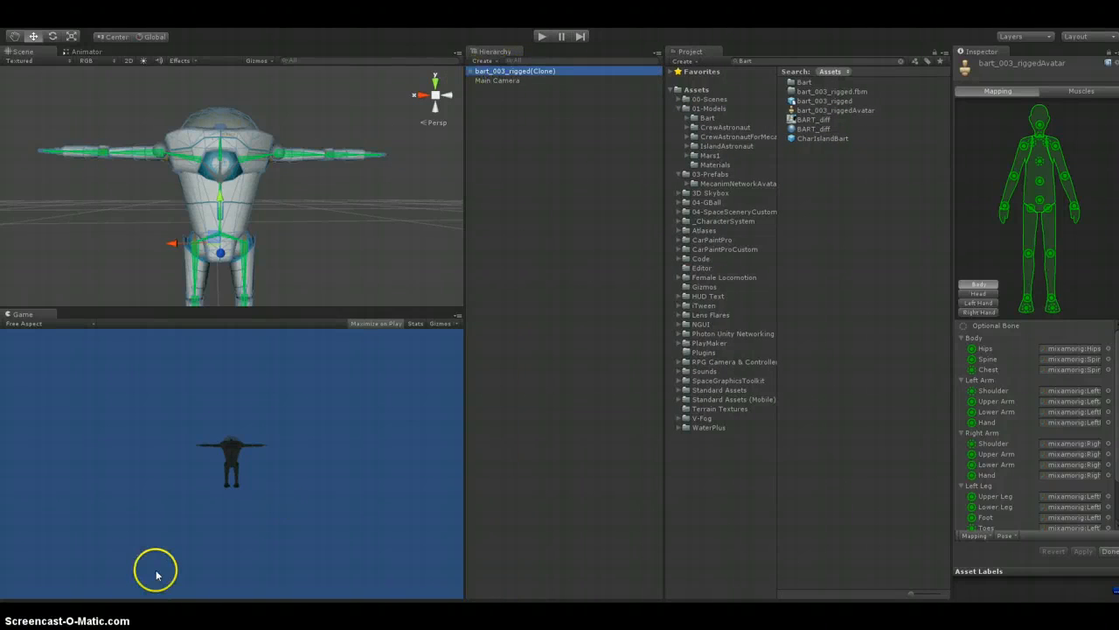